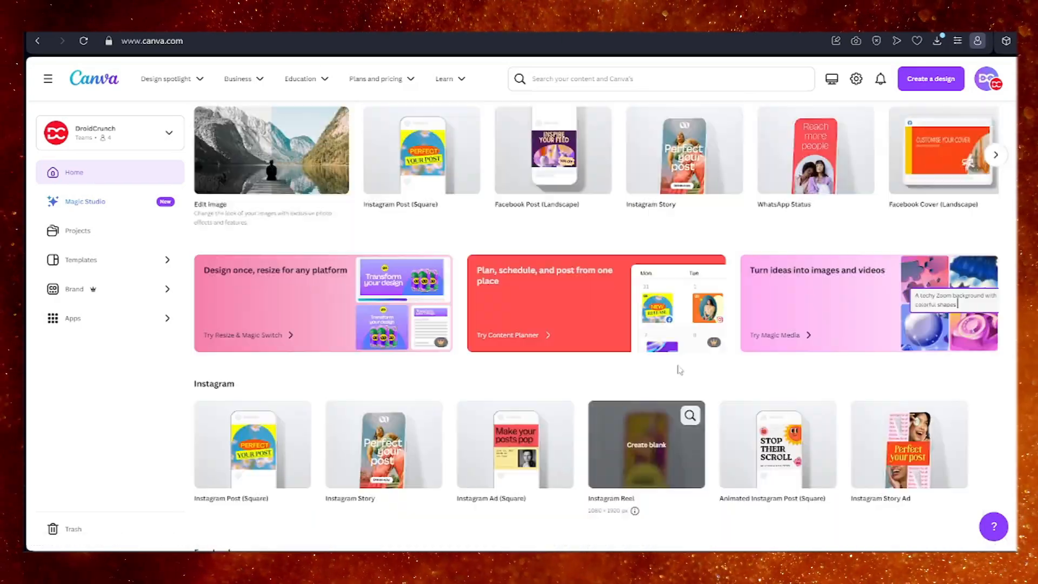
{"action": "scroll", "coordinate": [738, 314], "scroll_direction": "up", "scroll_amount": 3}
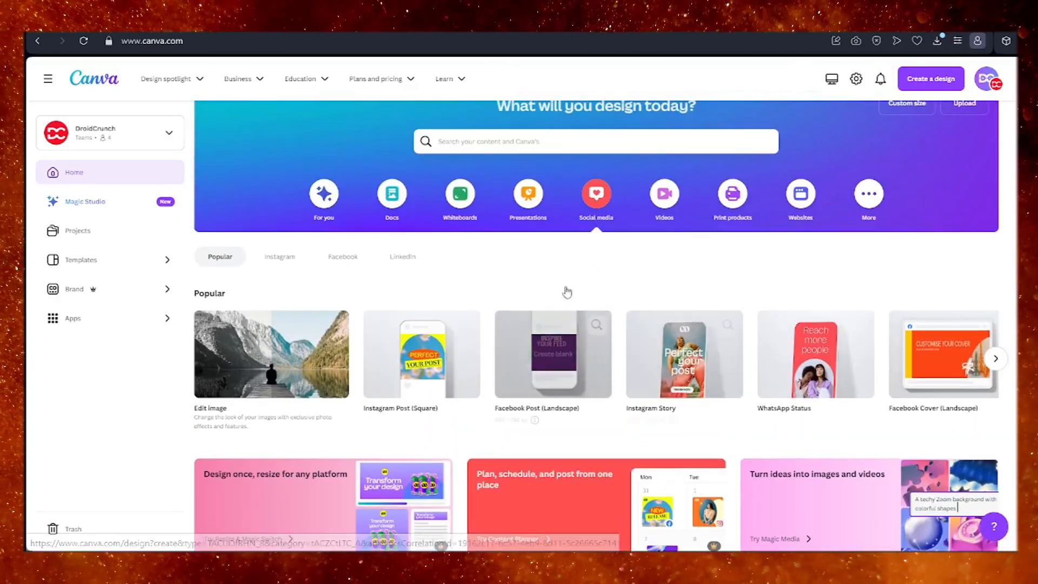
Open the Content Planner from the social media section of the home page.
{"action": "scroll", "coordinate": [565, 290], "scroll_direction": "down", "scroll_amount": 4}
{"action": "scroll", "coordinate": [562, 349], "scroll_direction": "down", "scroll_amount": 2}
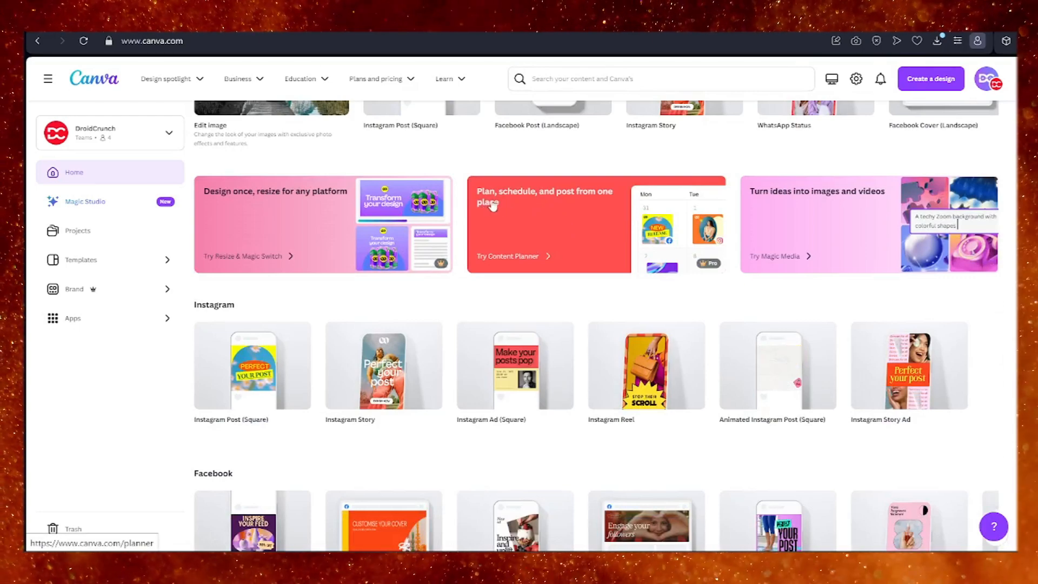
{"action": "left_click", "coordinate": [575, 234]}
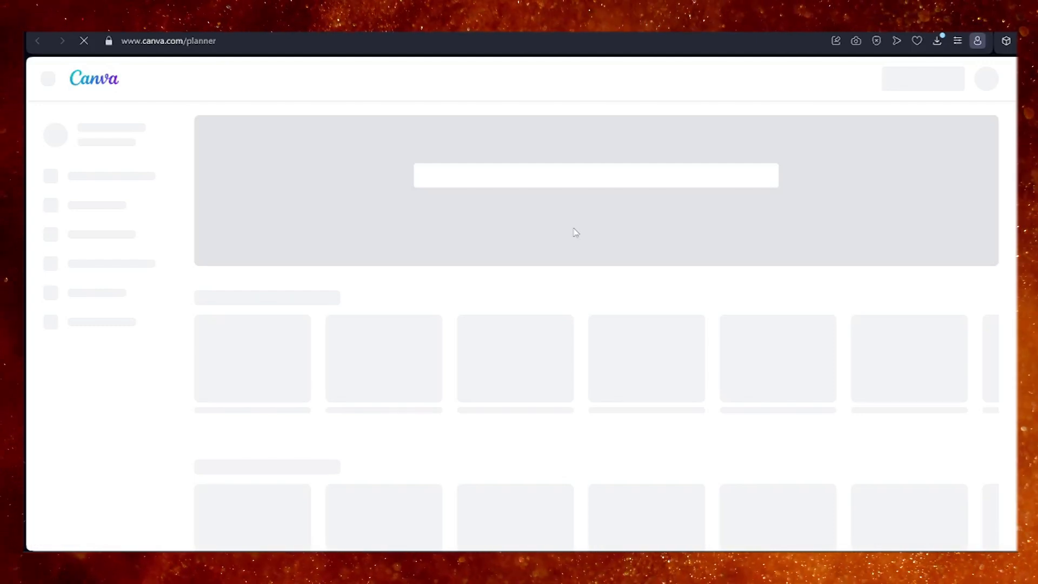
{"action": "scroll", "coordinate": [503, 316], "scroll_direction": "down", "scroll_amount": 2}
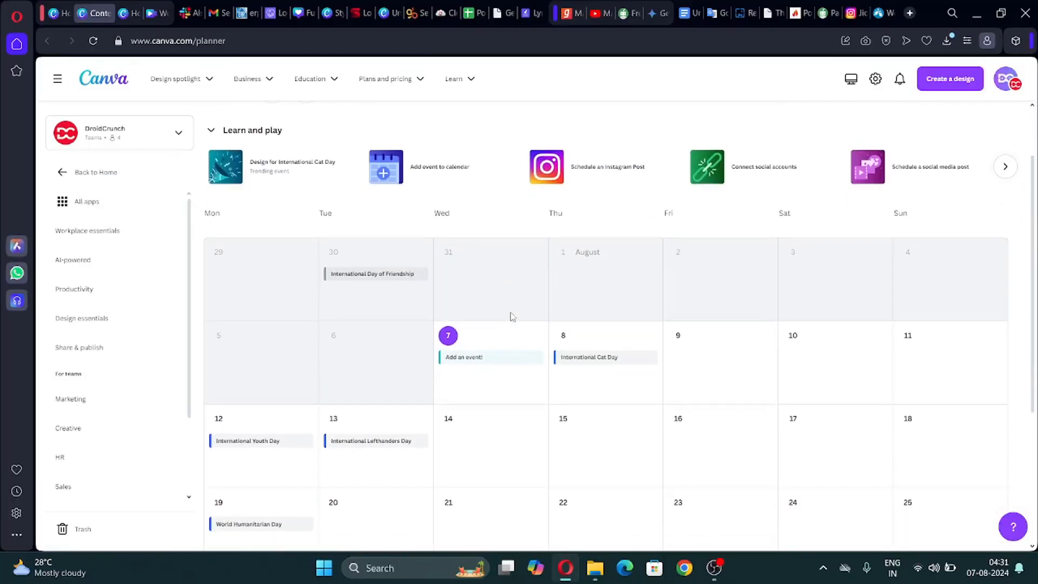
Add an event titled "World Milk Day" on Saturday, 1 June 2024 in the planner calendar and save it without a description.
{"action": "scroll", "coordinate": [512, 316], "scroll_direction": "down", "scroll_amount": 1}
{"action": "scroll", "coordinate": [512, 318], "scroll_direction": "down", "scroll_amount": 2}
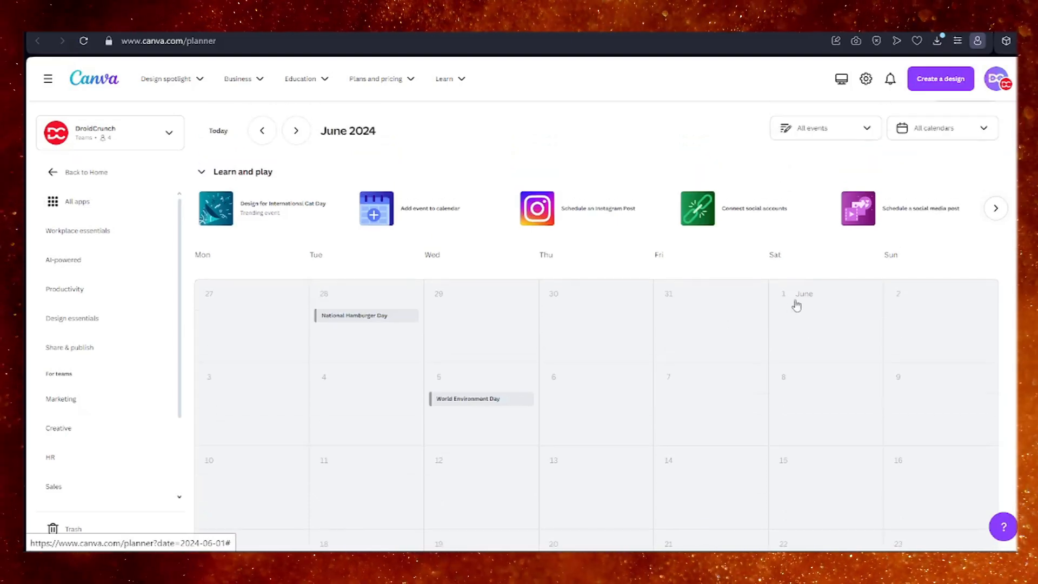
{"action": "left_click", "coordinate": [797, 305]}
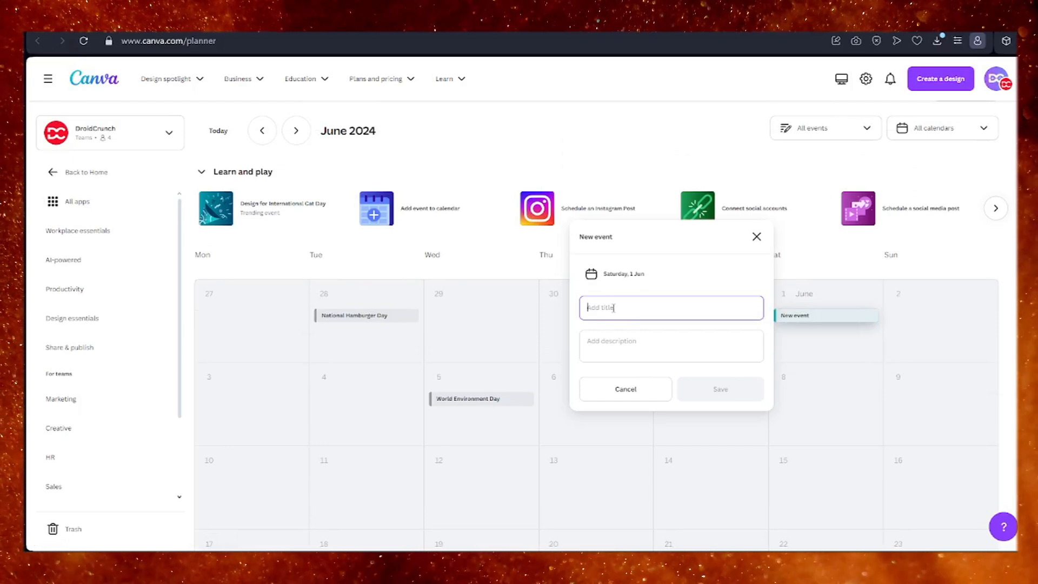
{"action": "type", "text": "World Milk Day"}
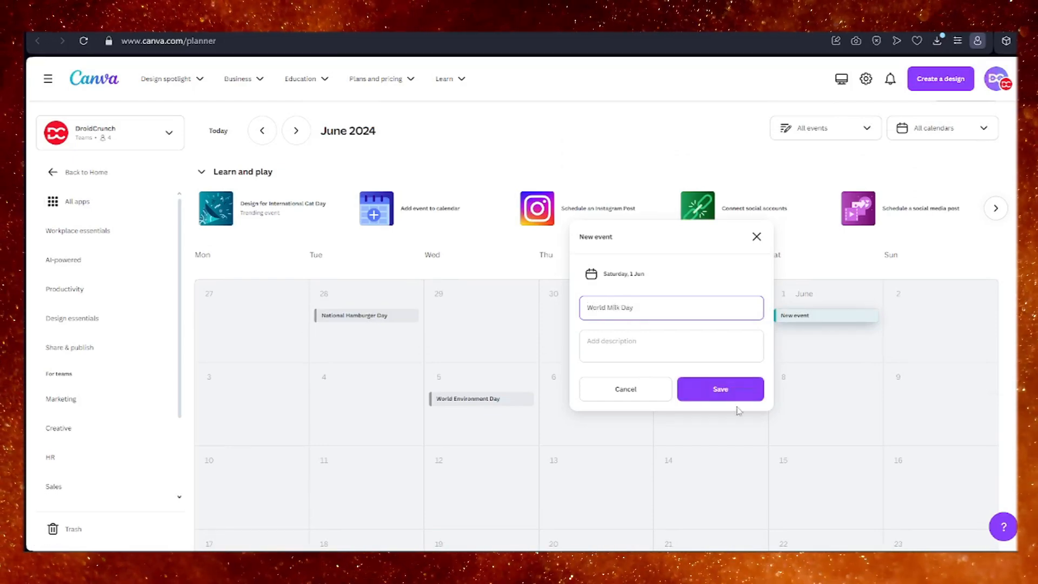
{"action": "left_click", "coordinate": [630, 344]}
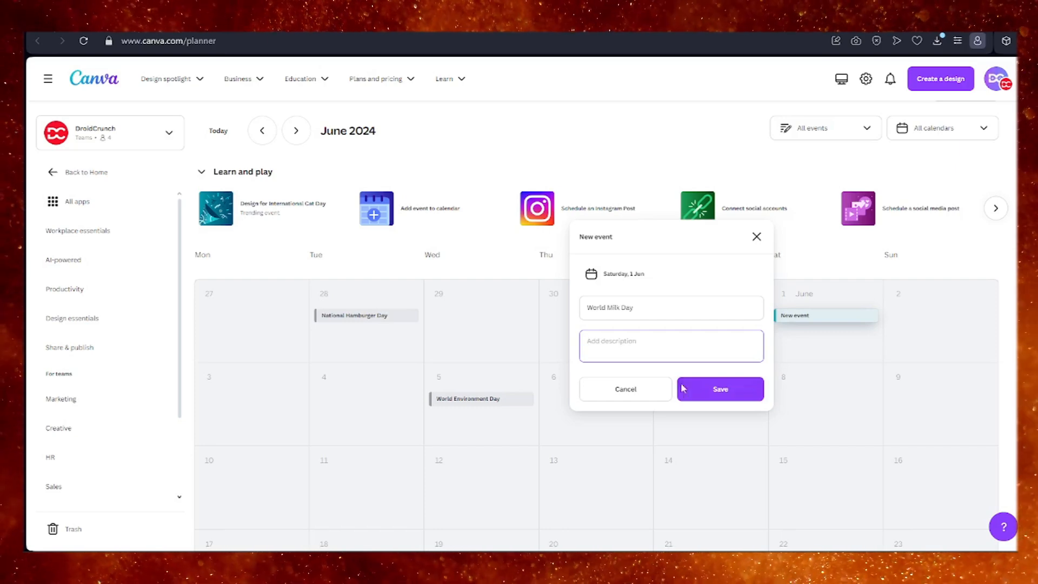
{"action": "left_click", "coordinate": [707, 386]}
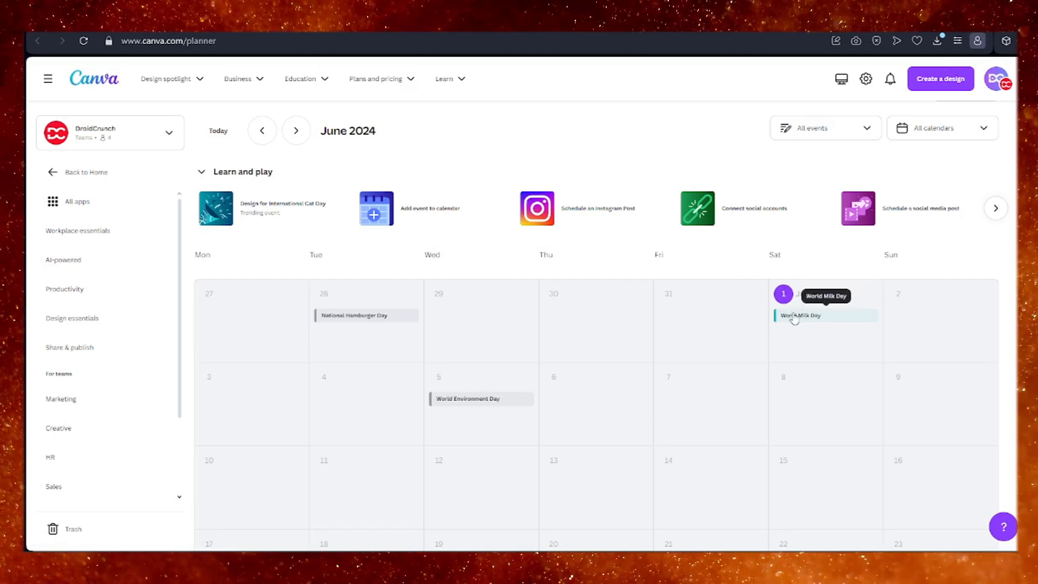
Open the World Milk Day event and start a design from the light blue "Happy World Milk Day" story template with bottles.
{"action": "left_click", "coordinate": [801, 320]}
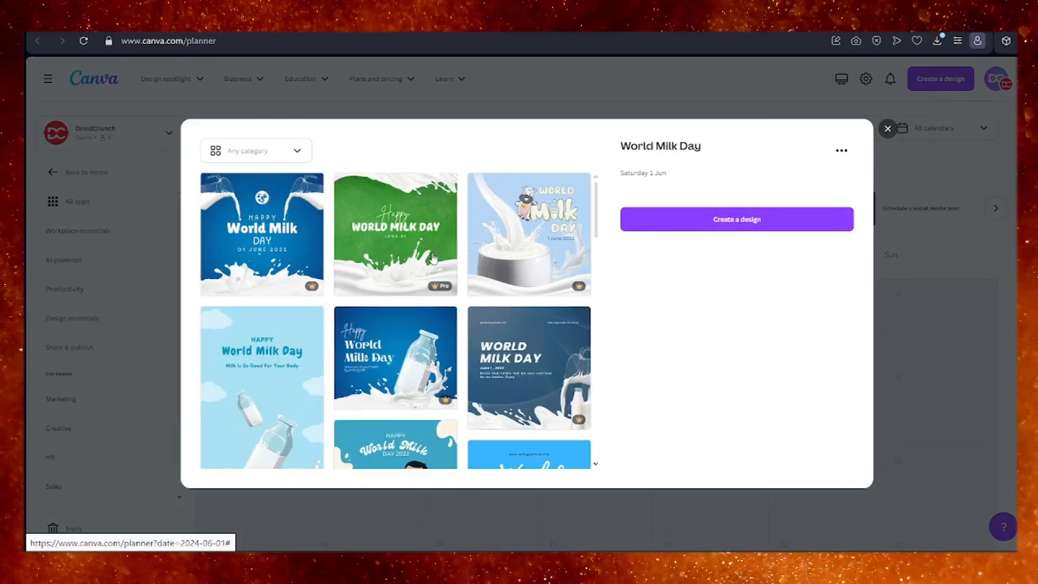
{"action": "scroll", "coordinate": [414, 307], "scroll_direction": "down", "scroll_amount": 1}
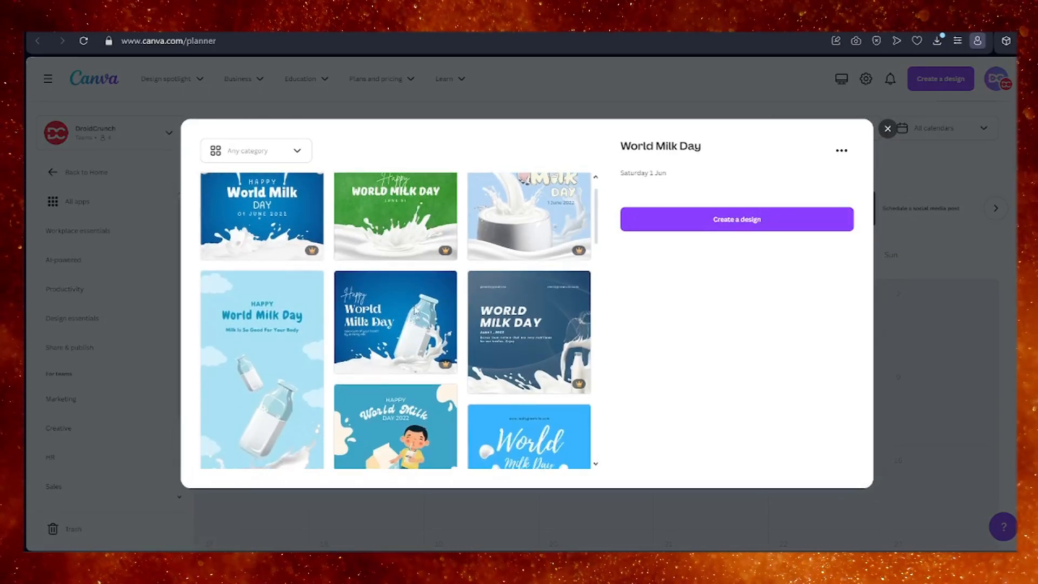
{"action": "scroll", "coordinate": [414, 307], "scroll_direction": "up", "scroll_amount": 1}
{"action": "scroll", "coordinate": [415, 310], "scroll_direction": "down", "scroll_amount": 4}
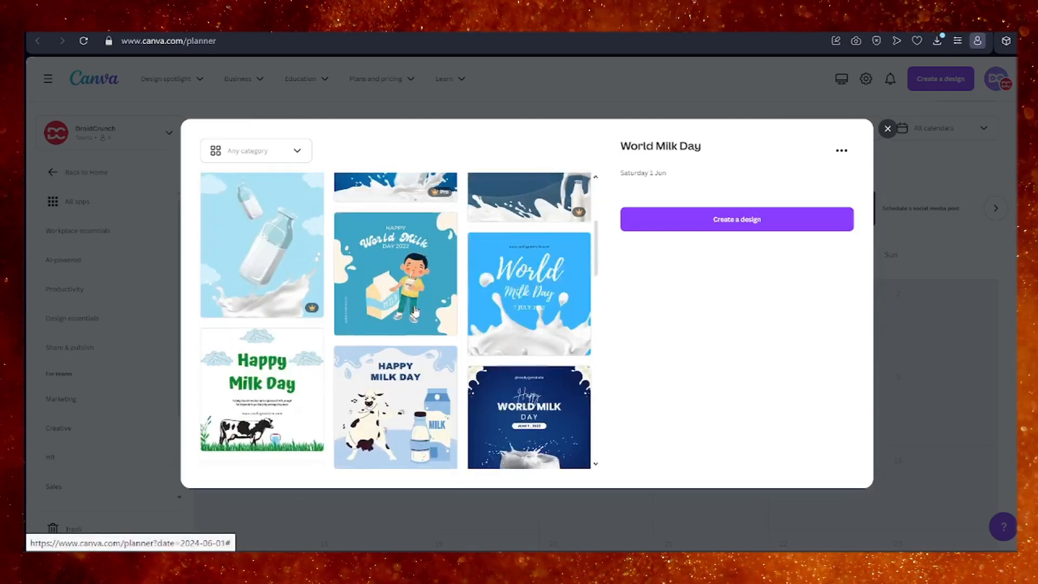
{"action": "scroll", "coordinate": [416, 311], "scroll_direction": "up", "scroll_amount": 2}
{"action": "scroll", "coordinate": [415, 310], "scroll_direction": "up", "scroll_amount": 3}
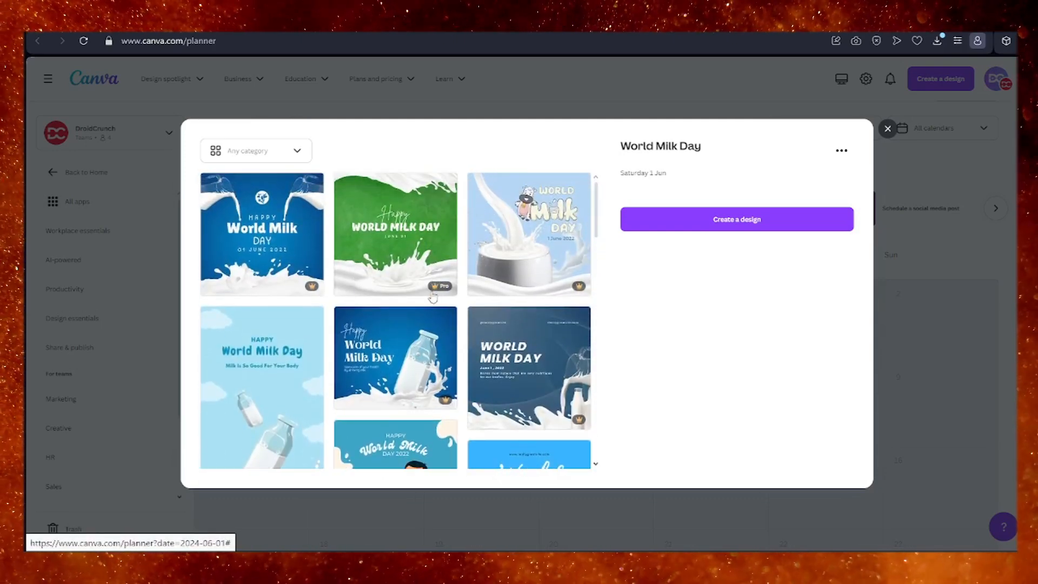
{"action": "scroll", "coordinate": [425, 308], "scroll_direction": "down", "scroll_amount": 2}
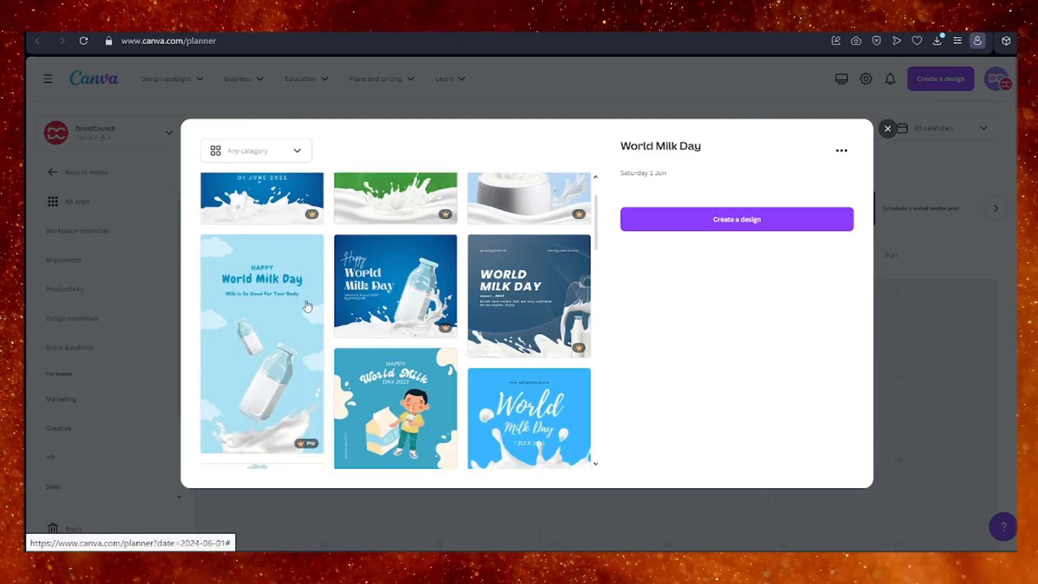
{"action": "scroll", "coordinate": [270, 299], "scroll_direction": "down", "scroll_amount": 2}
{"action": "left_click", "coordinate": [272, 297]}
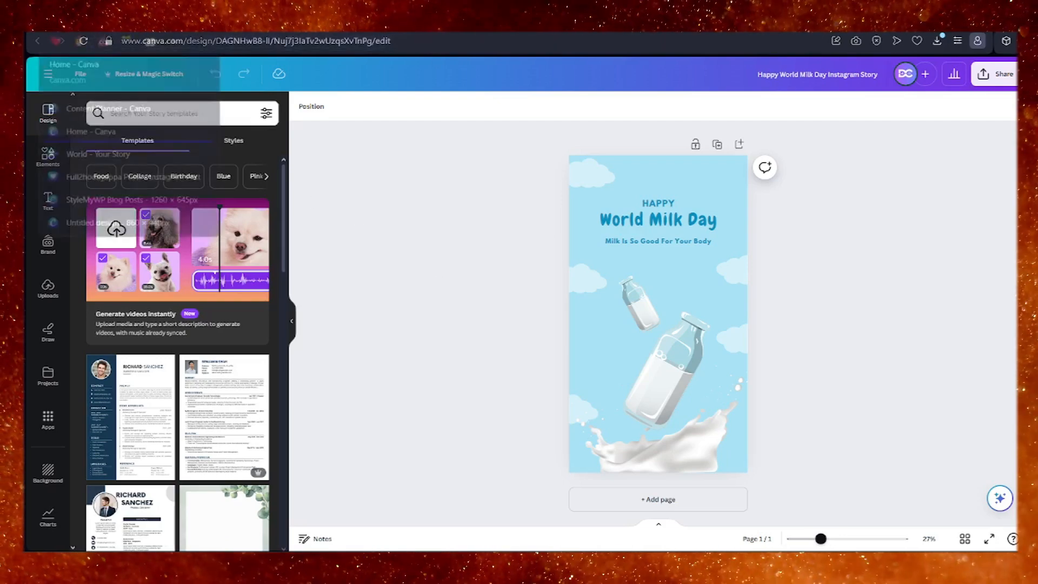
Return to the planner, open the International Cat Day event on 8 August and start a design from the black-and-white cat template.
{"action": "left_click", "coordinate": [184, 33]}
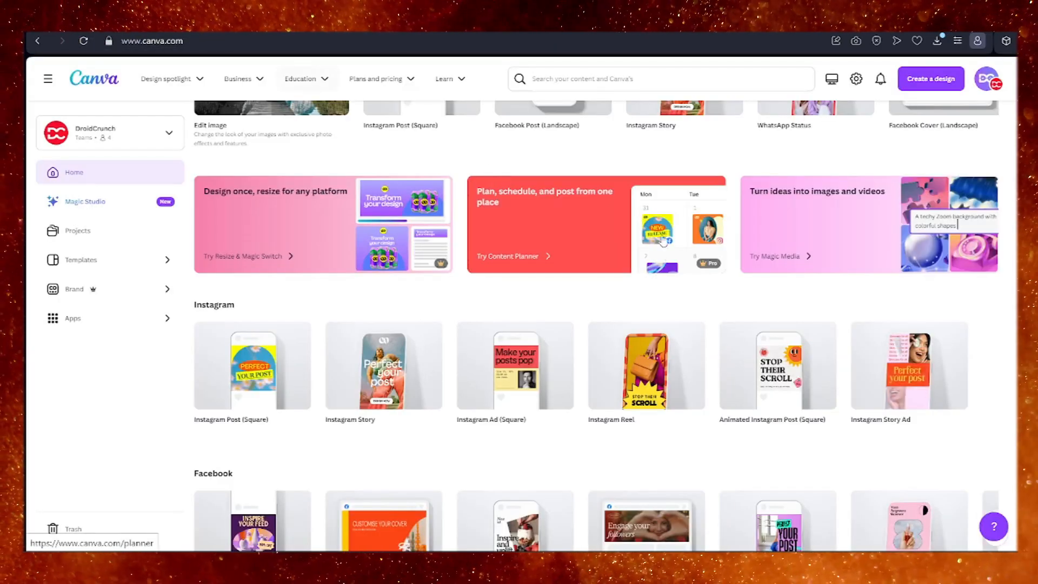
{"action": "scroll", "coordinate": [658, 258], "scroll_direction": "up", "scroll_amount": 6}
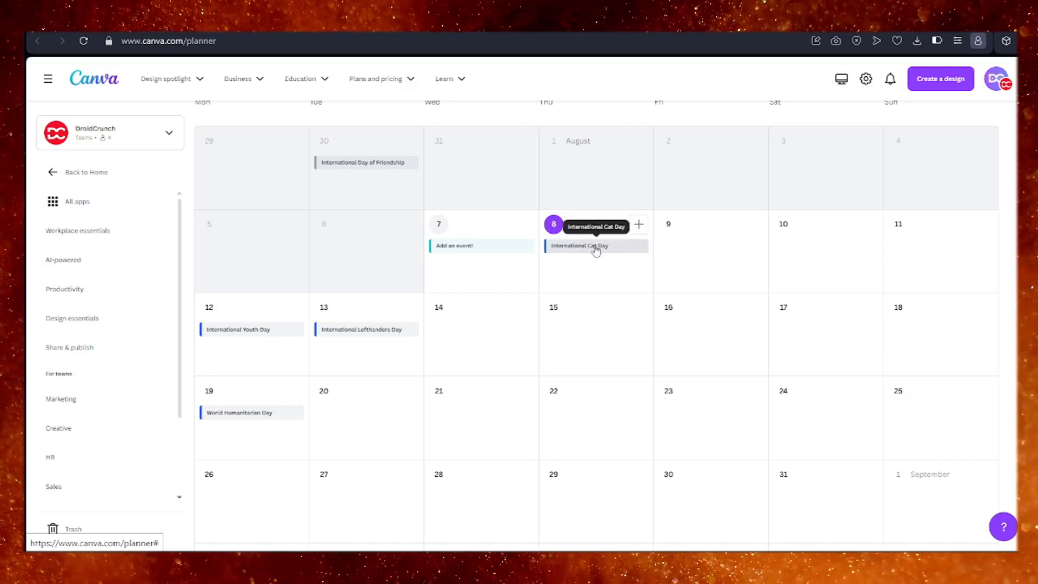
{"action": "left_click", "coordinate": [595, 247]}
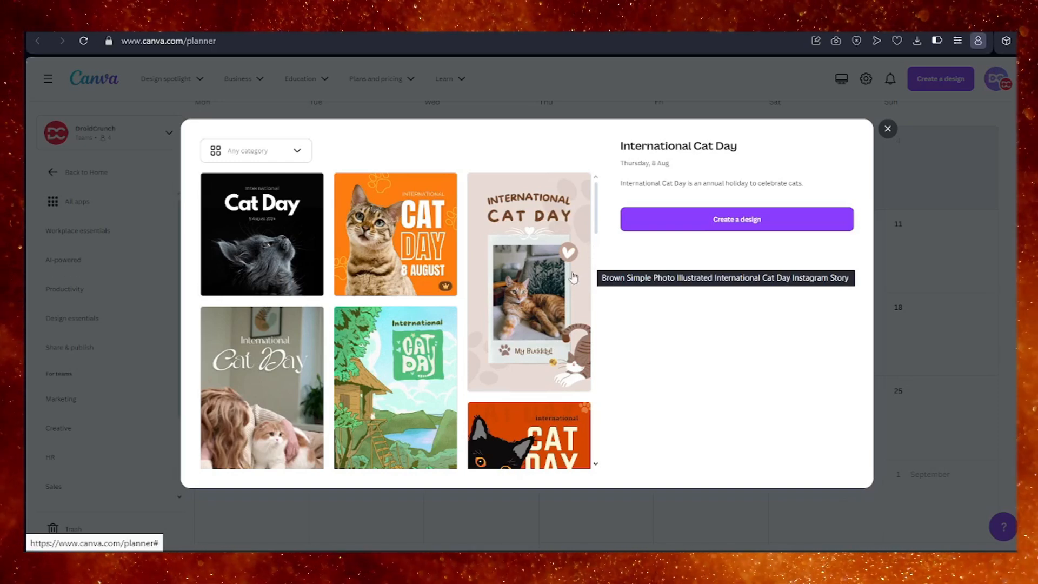
{"action": "left_click", "coordinate": [335, 258]}
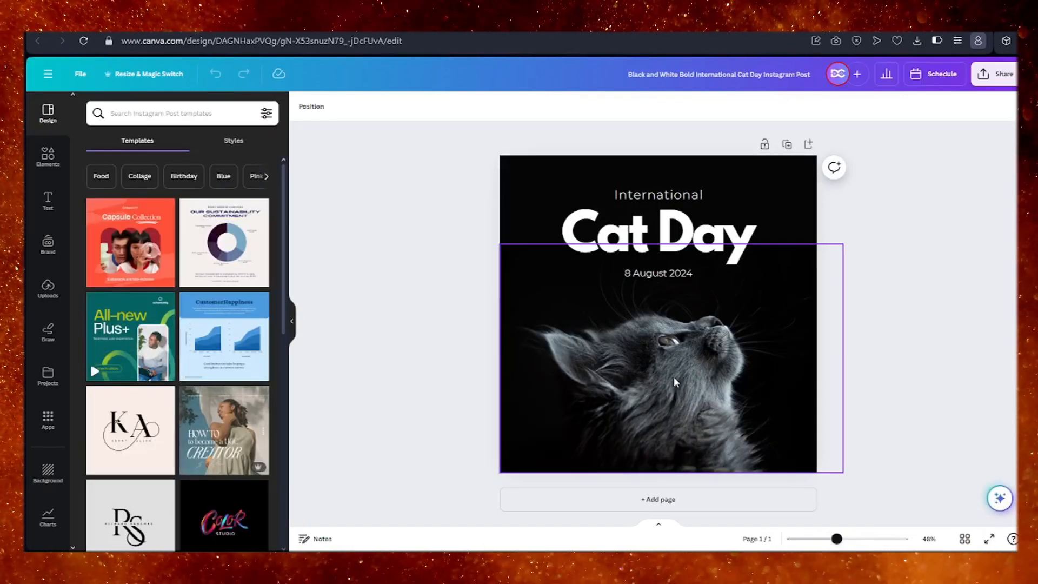
Go back to the planner, close the International Cat Day event and return to the home page.
{"action": "left_click", "coordinate": [287, 23]}
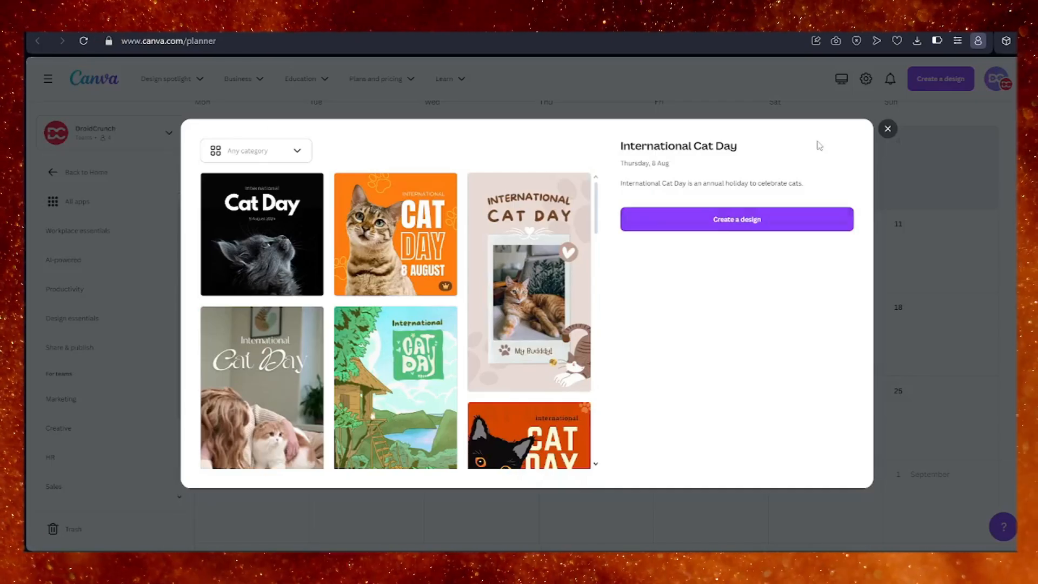
{"action": "left_click", "coordinate": [888, 128]}
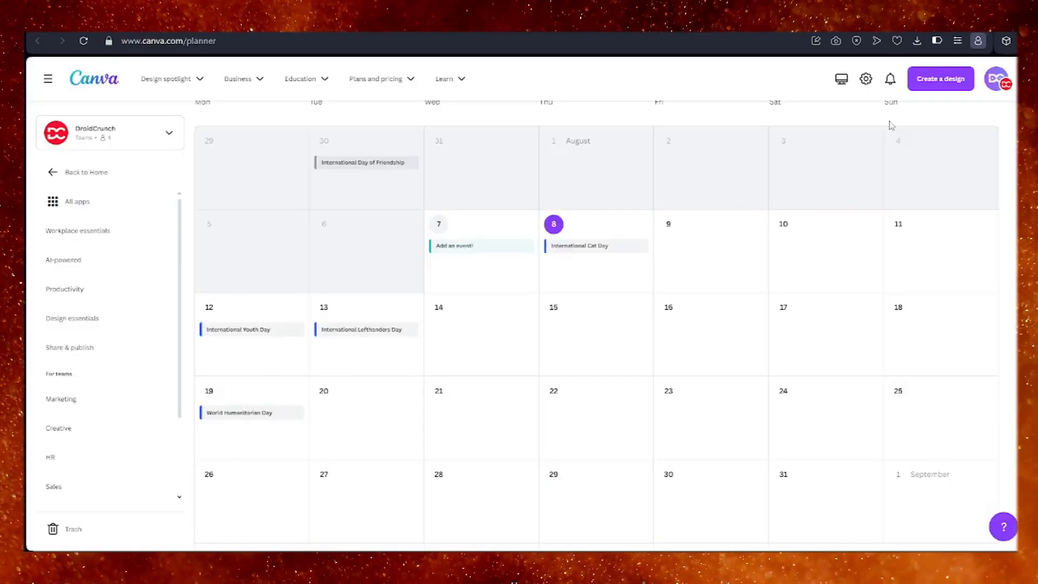
{"action": "left_click", "coordinate": [69, 173]}
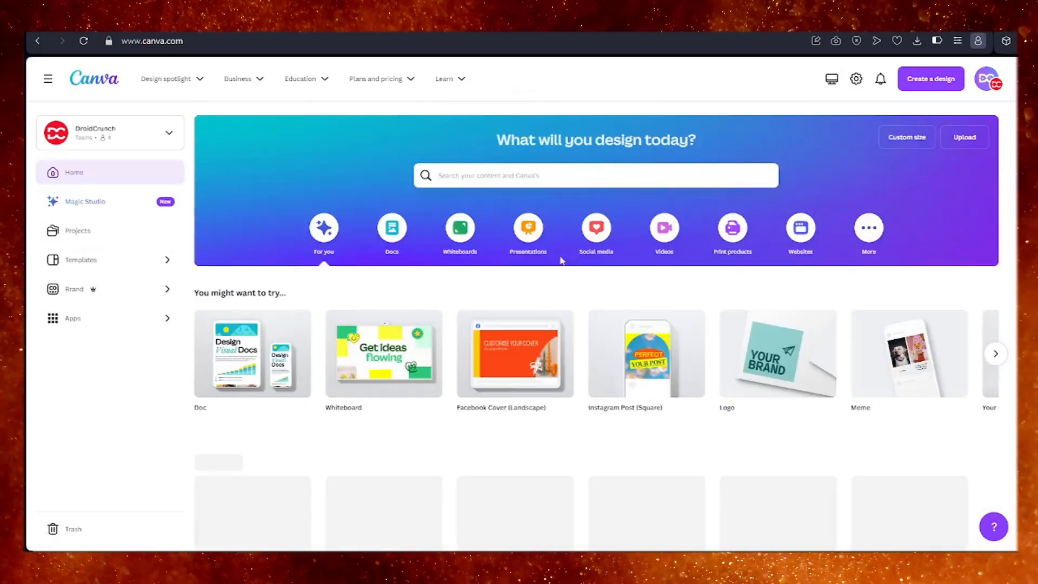
Show the social media design types and create a blank Instagram Story.
{"action": "left_click", "coordinate": [595, 240]}
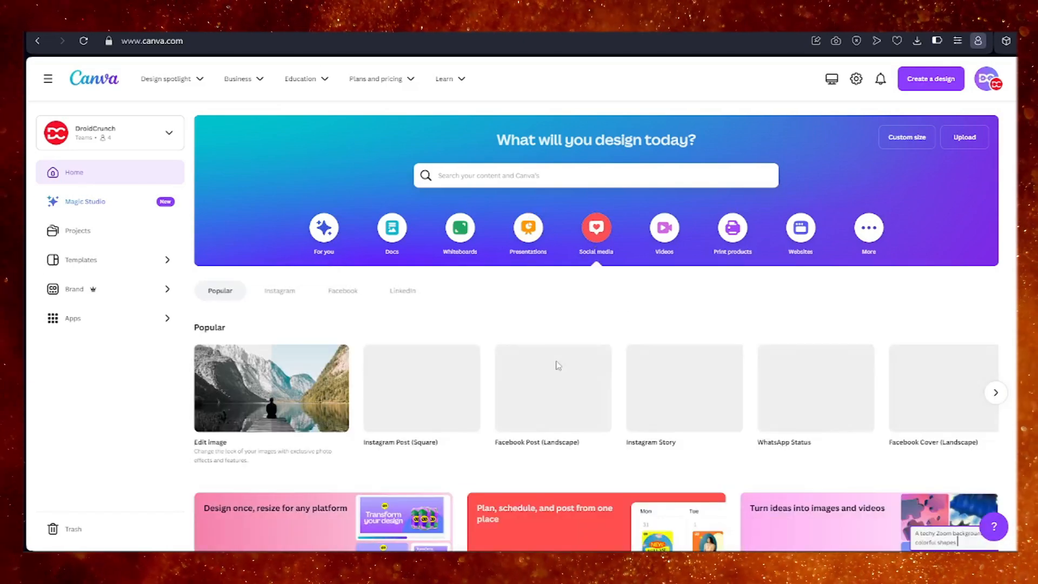
{"action": "scroll", "coordinate": [602, 440], "scroll_direction": "down", "scroll_amount": 5}
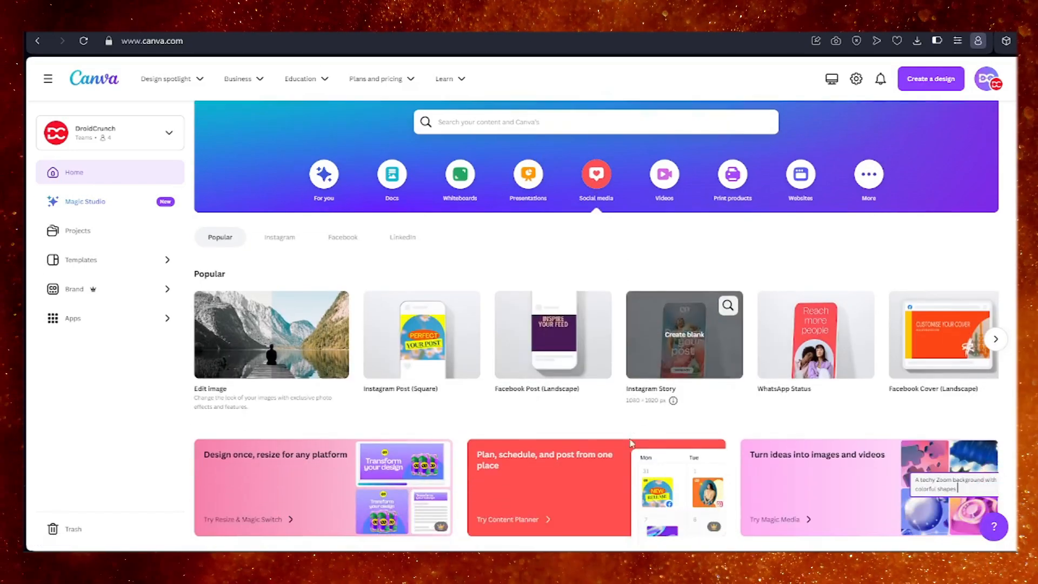
{"action": "scroll", "coordinate": [540, 467], "scroll_direction": "up", "scroll_amount": 2}
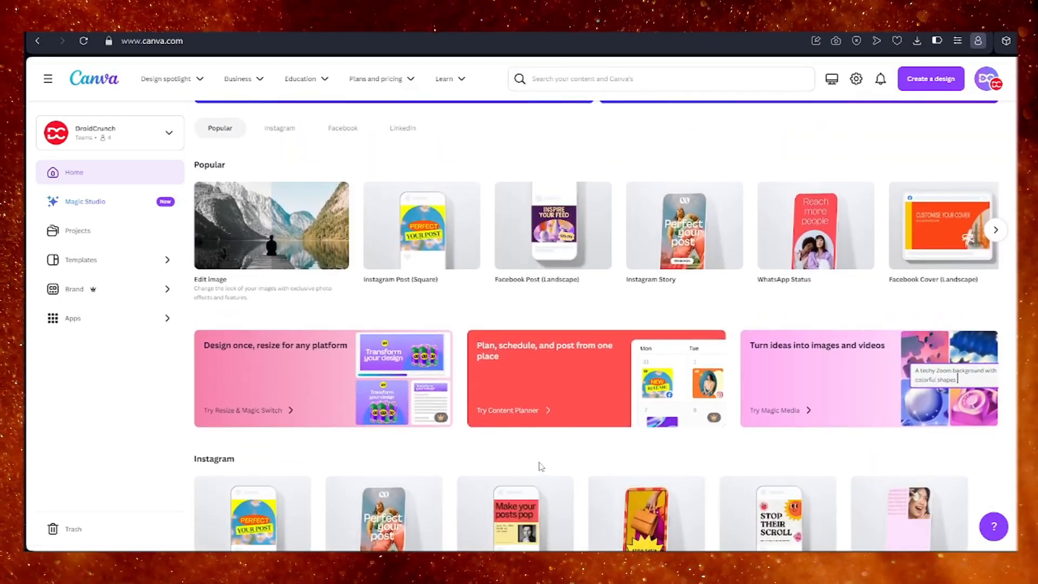
{"action": "scroll", "coordinate": [541, 466], "scroll_direction": "up", "scroll_amount": 1}
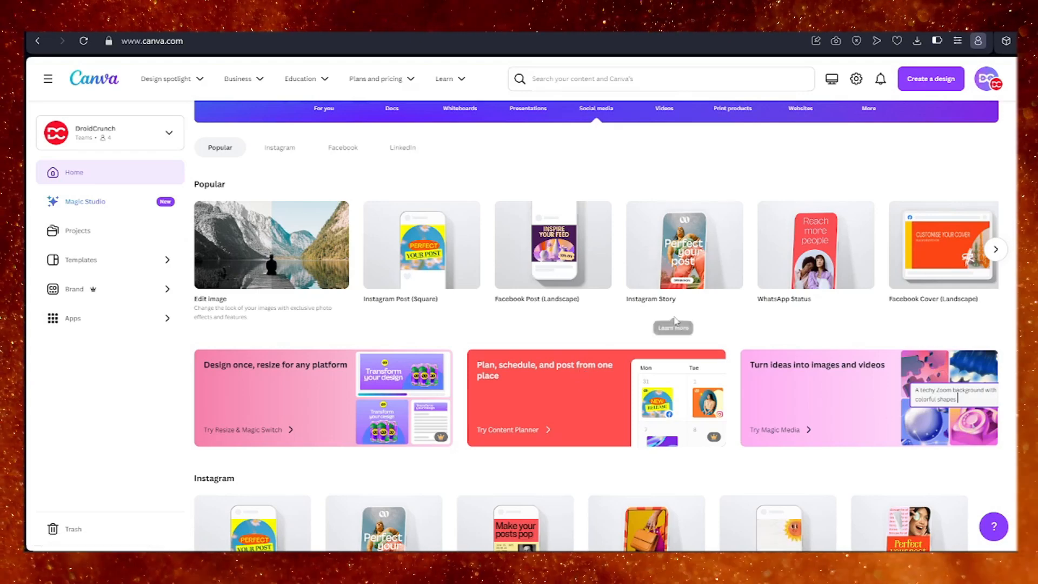
{"action": "scroll", "coordinate": [675, 321], "scroll_direction": "up", "scroll_amount": 1}
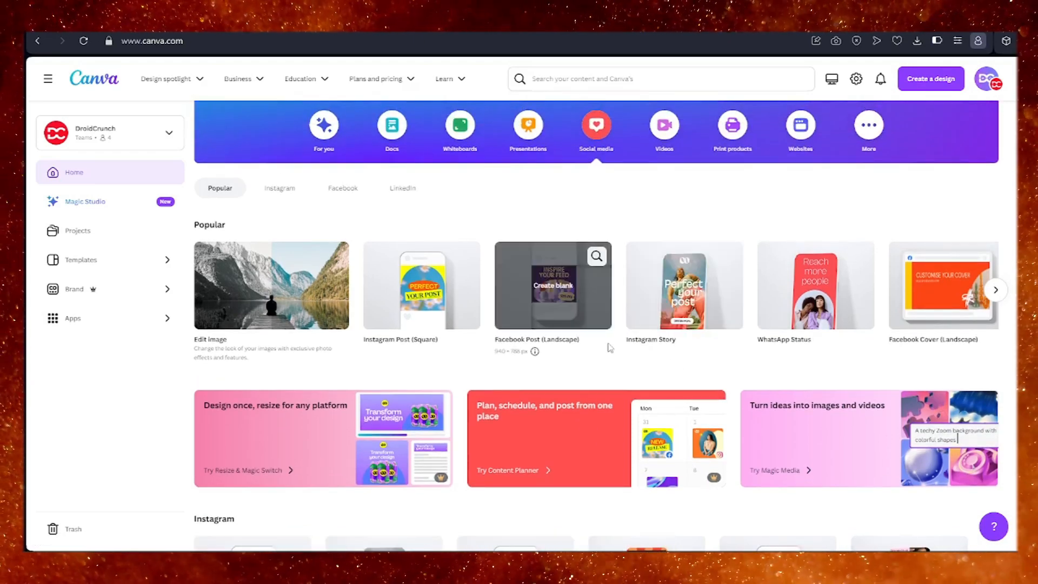
{"action": "left_click", "coordinate": [665, 327]}
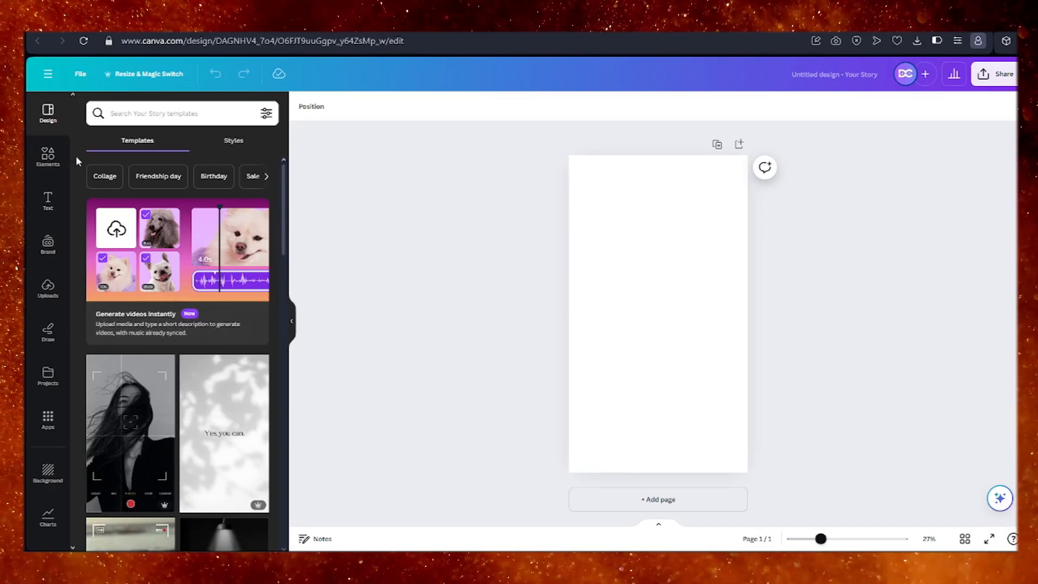
Search the story templates for "Milk Products".
{"action": "left_click", "coordinate": [120, 115]}
{"action": "type", "text": "Milk Products"}
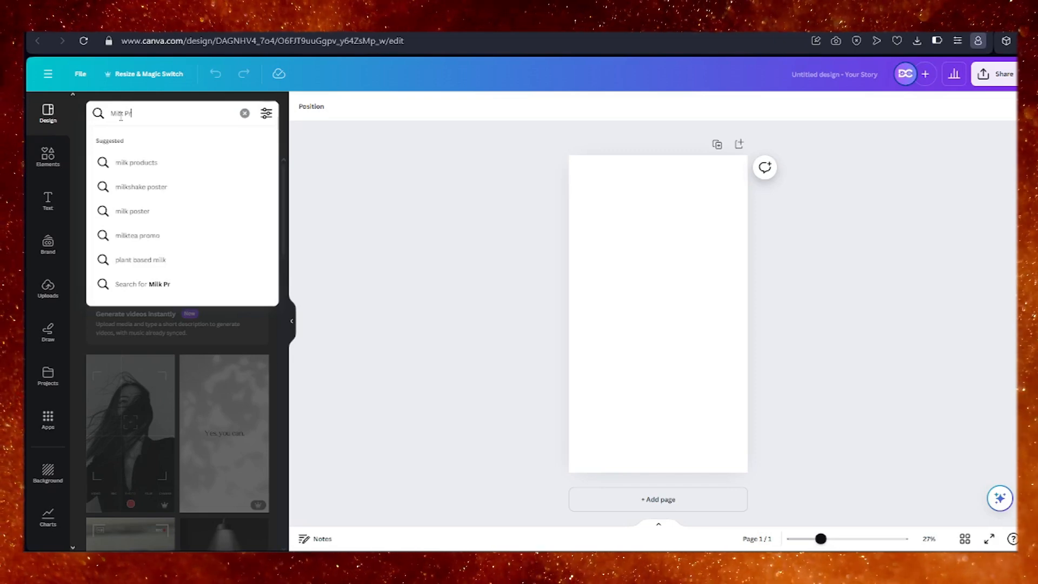
{"action": "key", "text": "Return"}
{"action": "scroll", "coordinate": [147, 335], "scroll_direction": "down", "scroll_amount": 3}
{"action": "scroll", "coordinate": [147, 335], "scroll_direction": "up", "scroll_amount": 2}
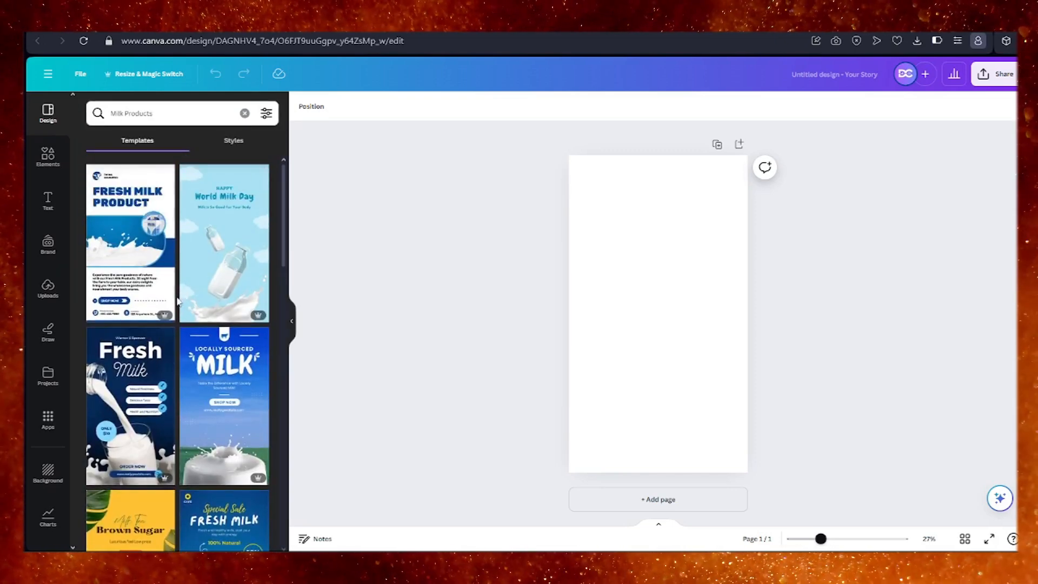
Examine the milk product story templates in the search results for a suitable design.
{"action": "scroll", "coordinate": [169, 316], "scroll_direction": "down", "scroll_amount": 2}
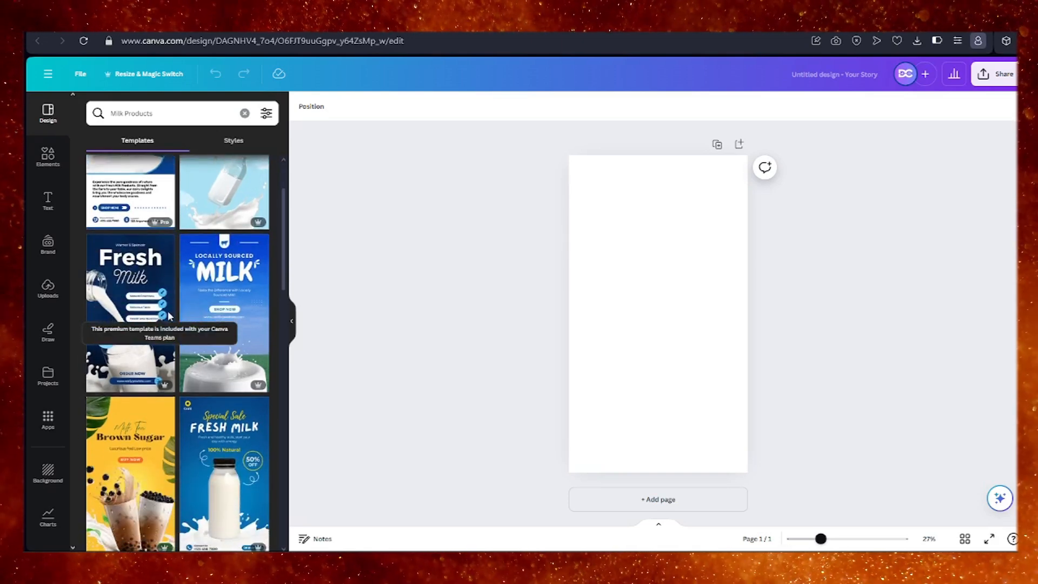
{"action": "scroll", "coordinate": [163, 341], "scroll_direction": "down", "scroll_amount": 2}
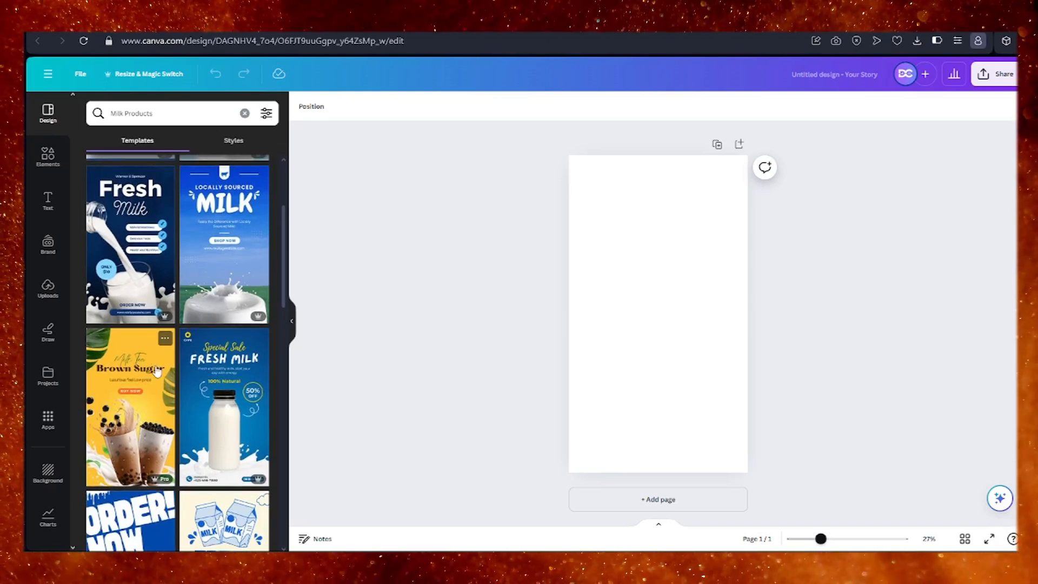
{"action": "scroll", "coordinate": [156, 371], "scroll_direction": "down", "scroll_amount": 5}
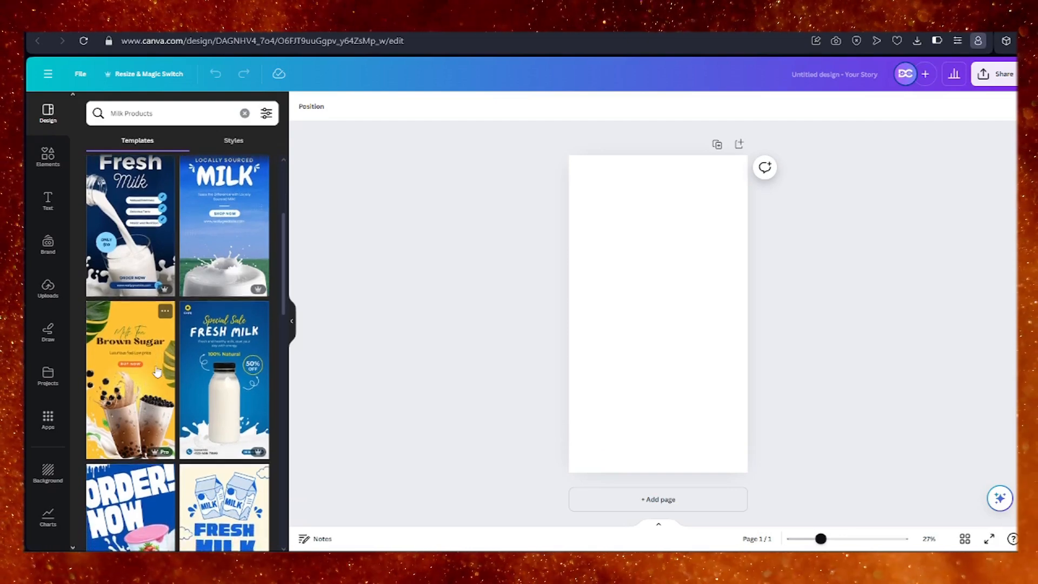
{"action": "scroll", "coordinate": [156, 371], "scroll_direction": "down", "scroll_amount": 3}
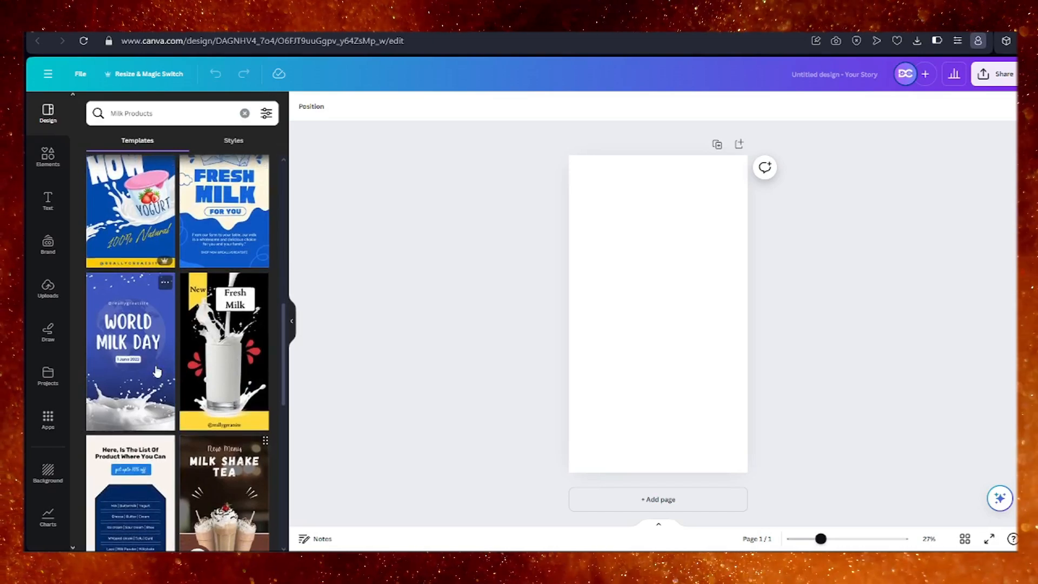
{"action": "scroll", "coordinate": [156, 372], "scroll_direction": "down", "scroll_amount": 1}
{"action": "scroll", "coordinate": [222, 348], "scroll_direction": "up", "scroll_amount": 5}
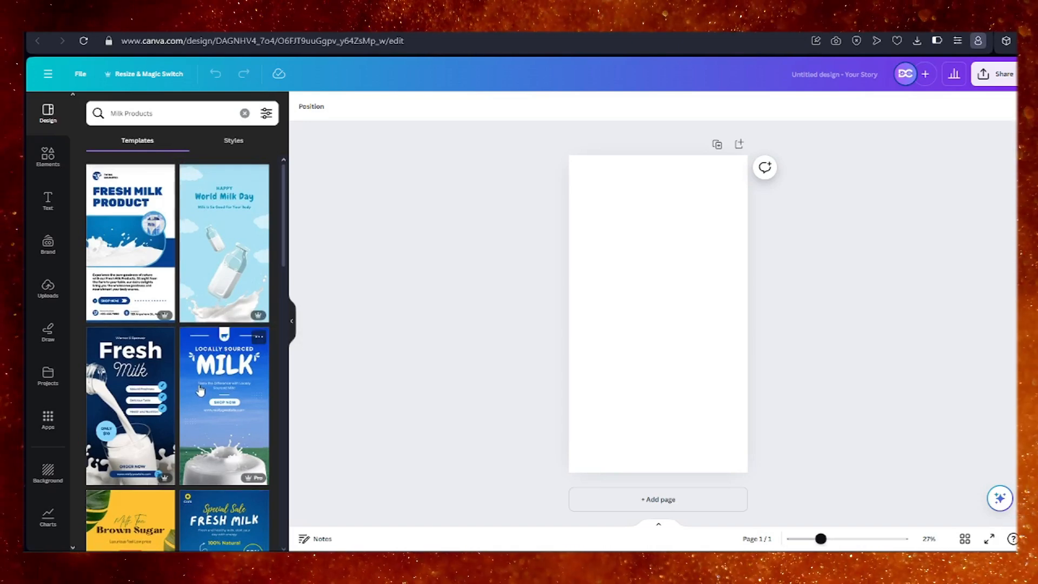
{"action": "scroll", "coordinate": [200, 389], "scroll_direction": "down", "scroll_amount": 5}
{"action": "scroll", "coordinate": [201, 389], "scroll_direction": "down", "scroll_amount": 5}
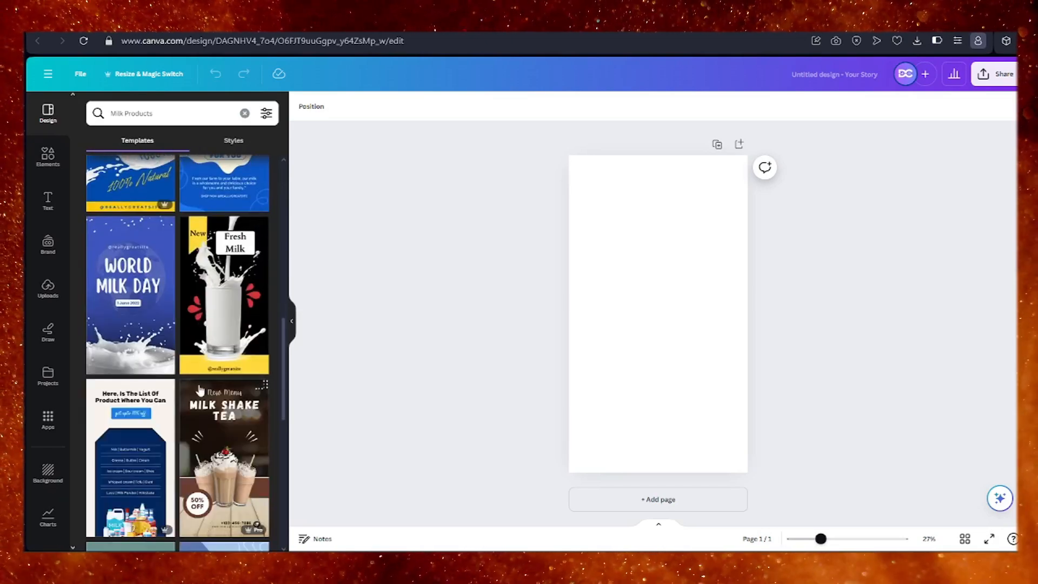
Apply the Blue White Simple World Milk Day Instagram Story template to the blank page.
{"action": "scroll", "coordinate": [142, 302], "scroll_direction": "down", "scroll_amount": 1}
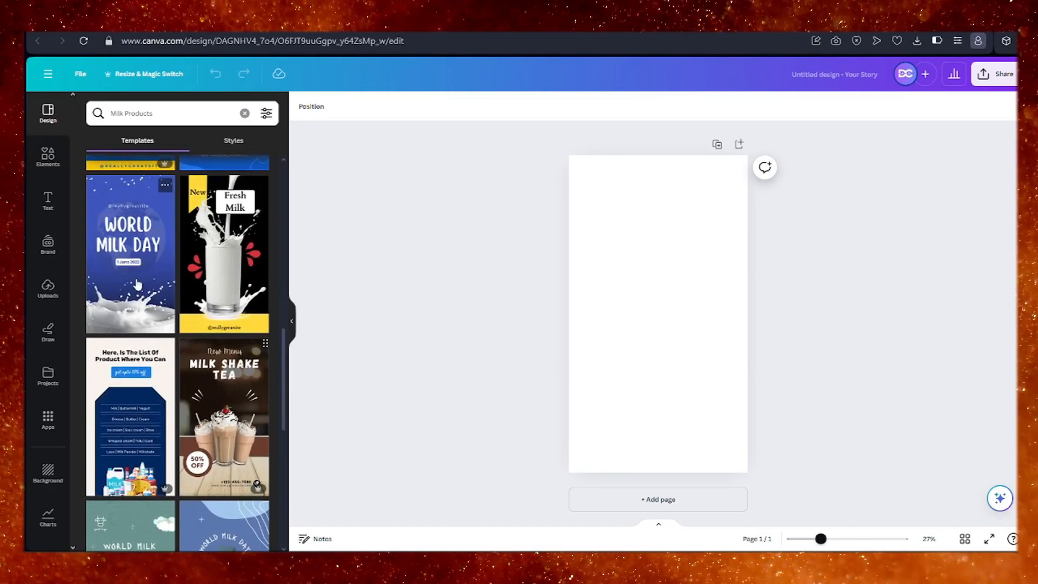
{"action": "left_click", "coordinate": [137, 285]}
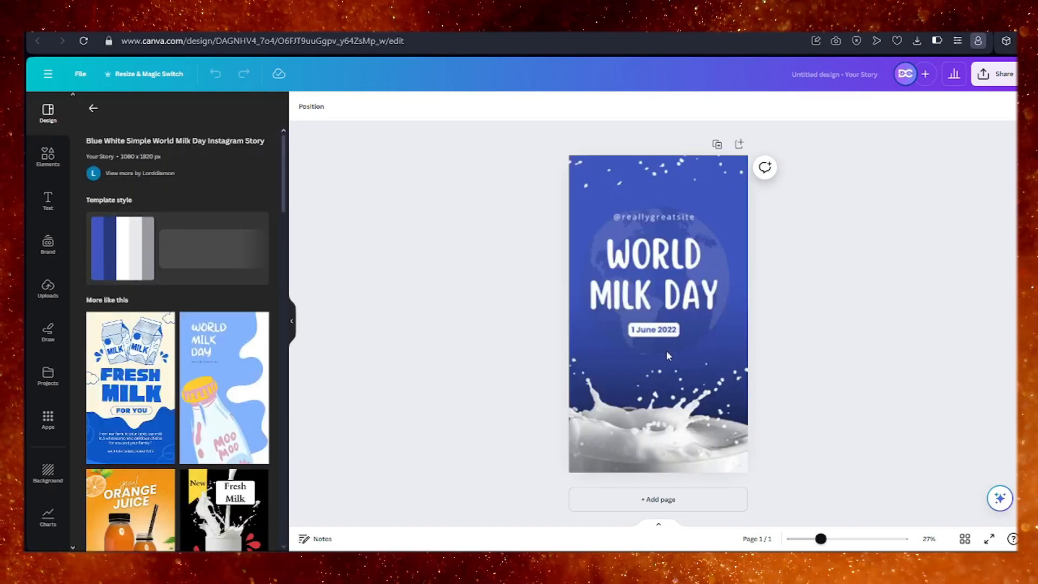
{"action": "left_click", "coordinate": [708, 350]}
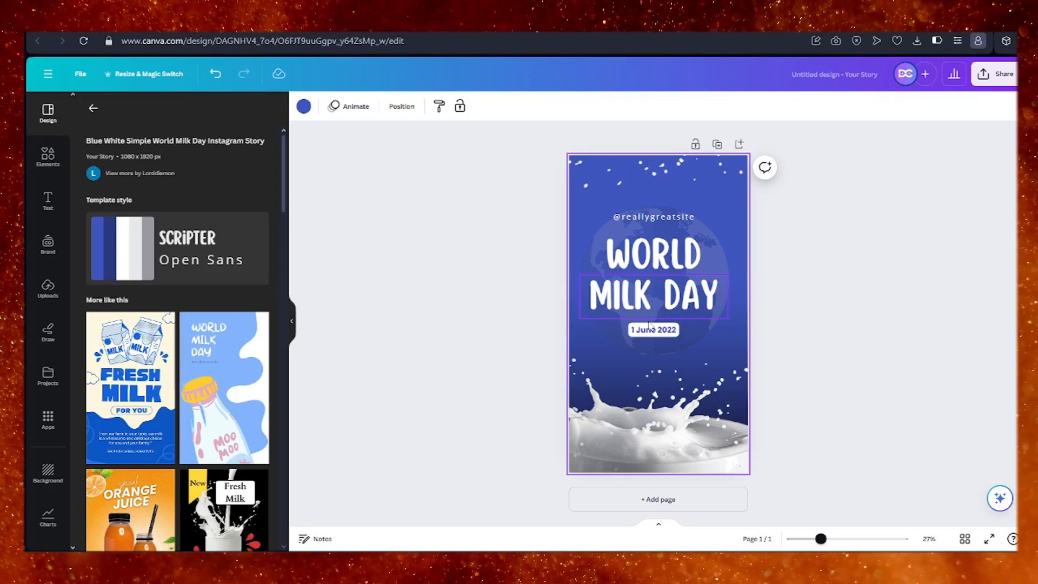
{"action": "left_click", "coordinate": [688, 250]}
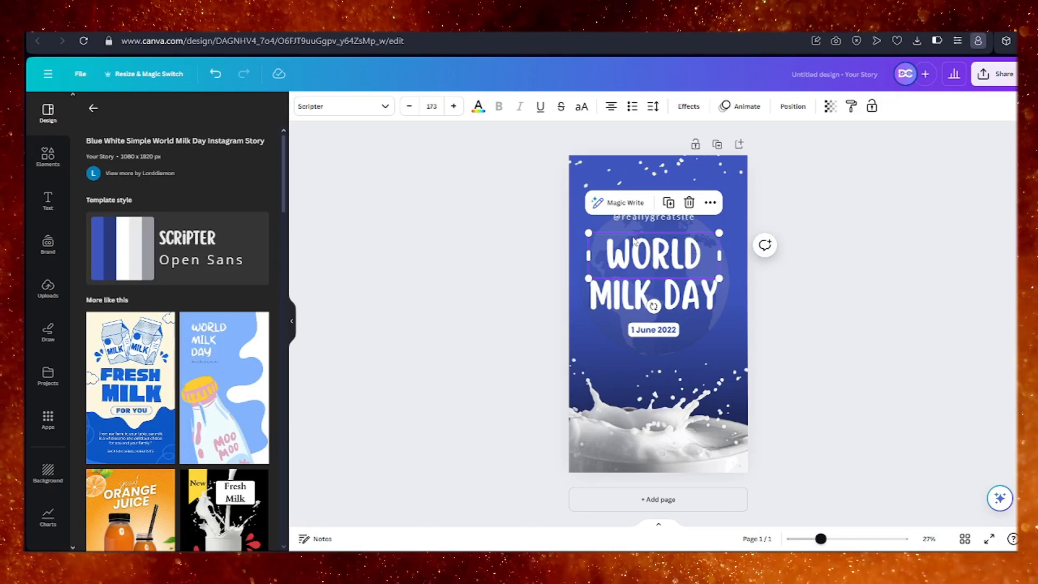
{"action": "scroll", "coordinate": [674, 233], "scroll_direction": "up", "scroll_amount": 5, "text": "ctrl"}
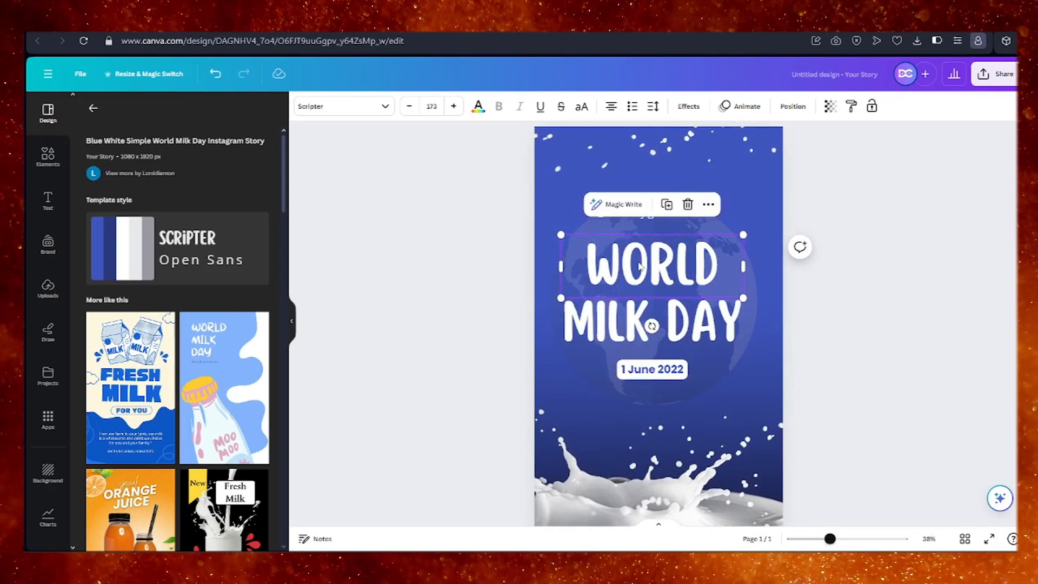
{"action": "scroll", "coordinate": [641, 488], "scroll_direction": "down", "scroll_amount": 1}
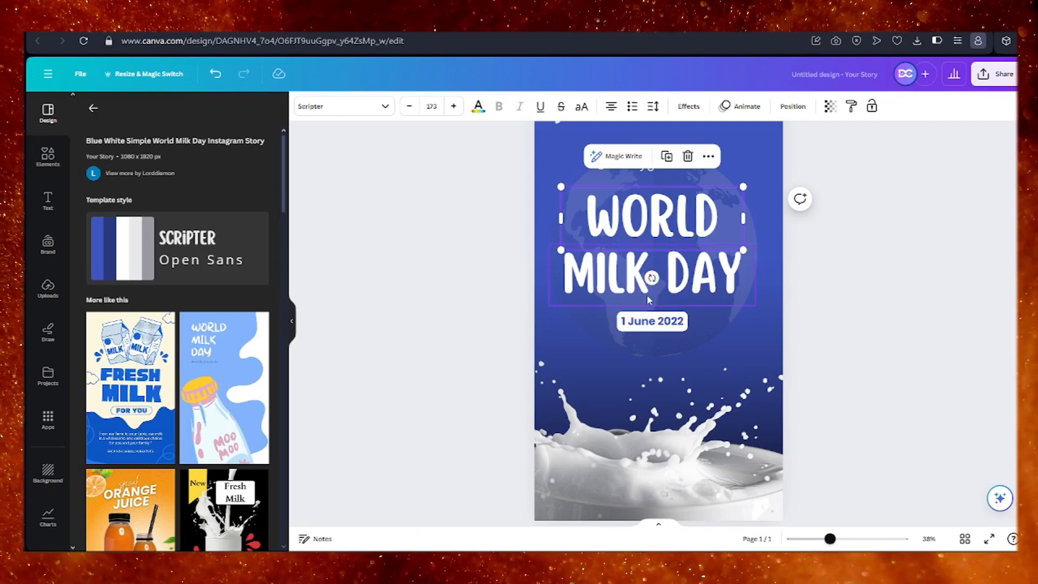
{"action": "scroll", "coordinate": [668, 321], "scroll_direction": "down", "scroll_amount": 1}
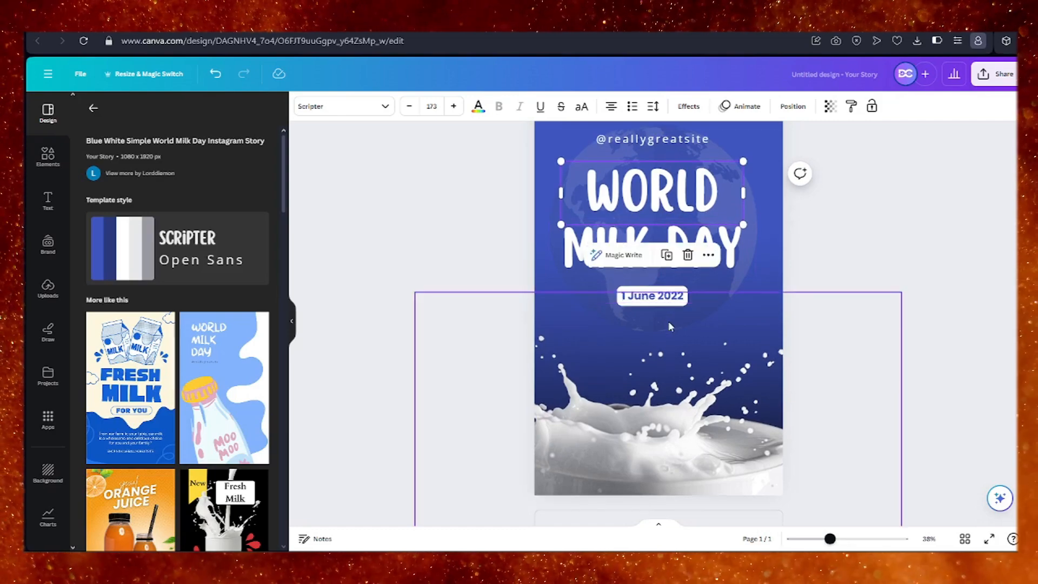
{"action": "double_click", "coordinate": [677, 196]}
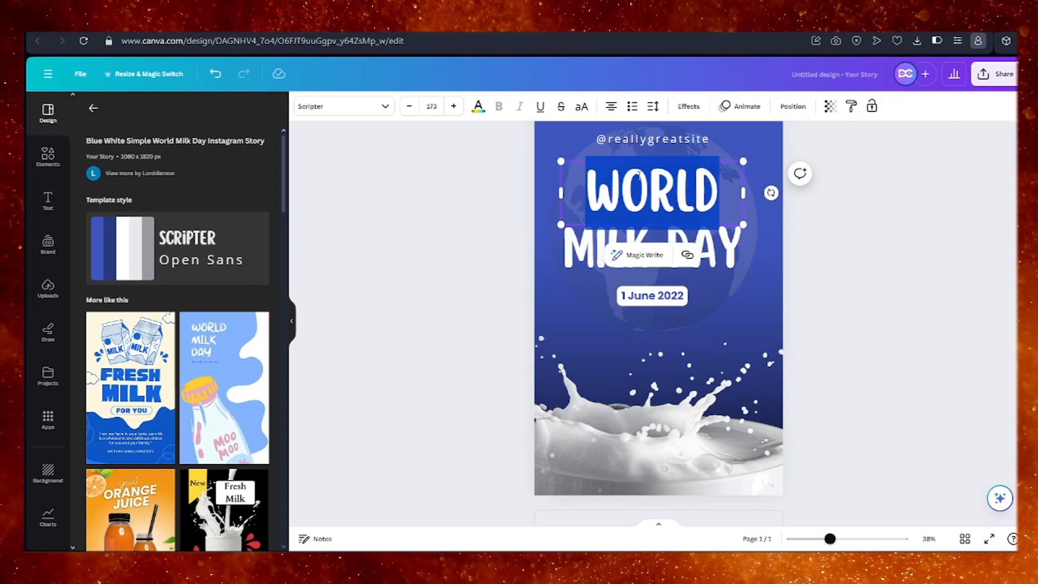
{"action": "left_click", "coordinate": [652, 139]}
{"action": "key", "text": "Delete"}
{"action": "left_click", "coordinate": [661, 242]}
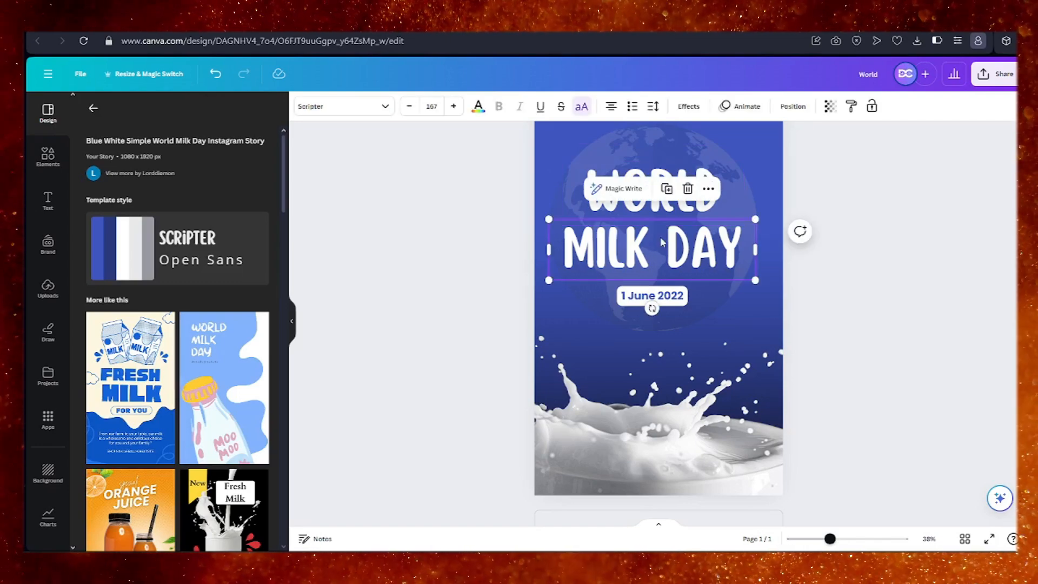
{"action": "left_click", "coordinate": [687, 188]}
{"action": "key", "text": "ctrl+z"}
Move the "WORLD" heading slightly up and right, and bring "MILK DAY" up directly beneath it.
{"action": "double_click", "coordinate": [679, 193]}
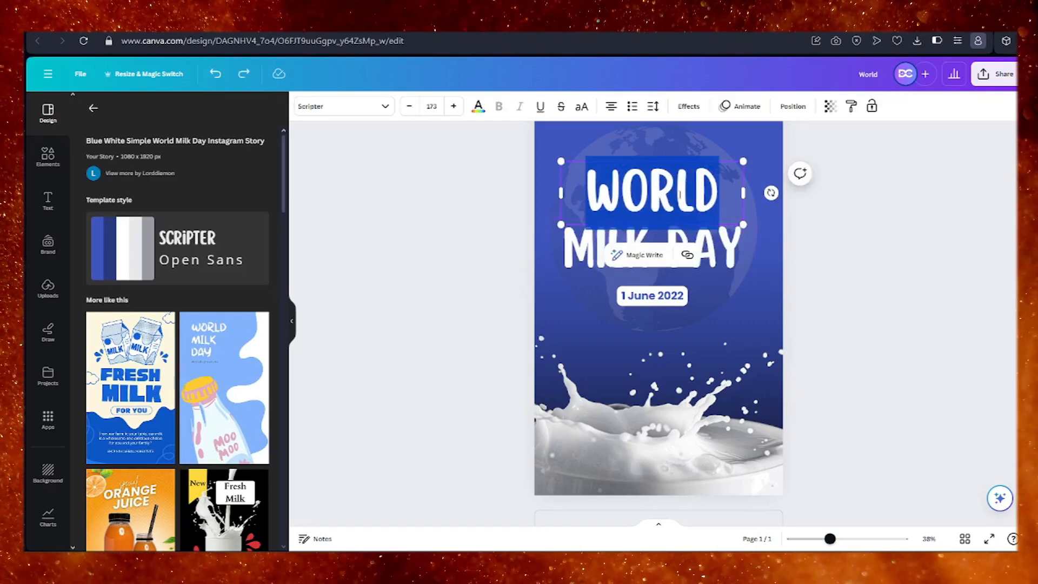
{"action": "key", "text": "Escape"}
{"action": "left_click_drag", "start_coordinate": [681, 187], "coordinate": [687, 165]}
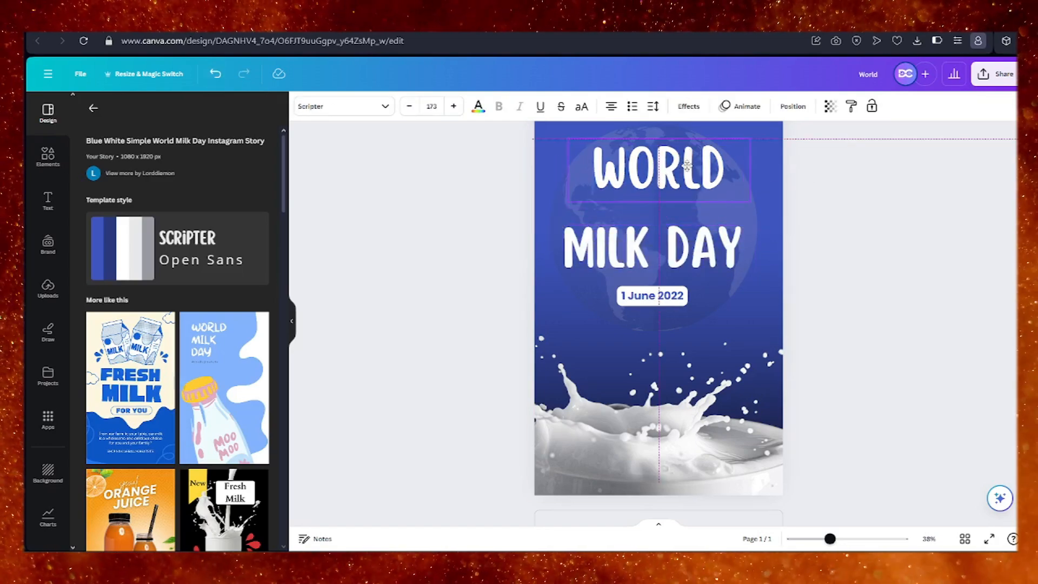
{"action": "left_click", "coordinate": [715, 231]}
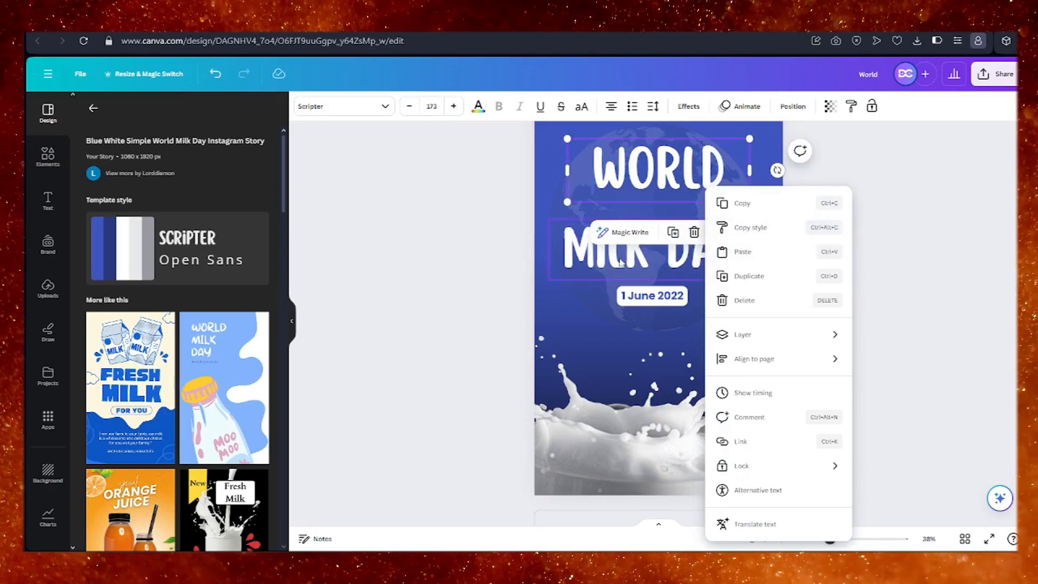
{"action": "left_click_drag", "start_coordinate": [621, 263], "coordinate": [630, 237]}
Change the font of the "WORLD" heading to League Spartan, trying Horizon first.
{"action": "left_click", "coordinate": [680, 187]}
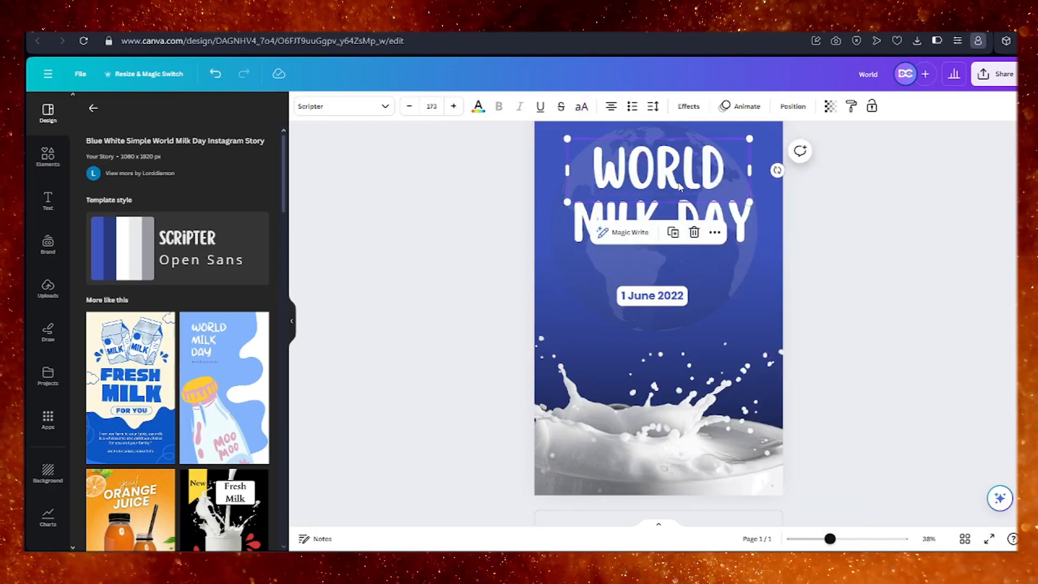
{"action": "left_click", "coordinate": [334, 114]}
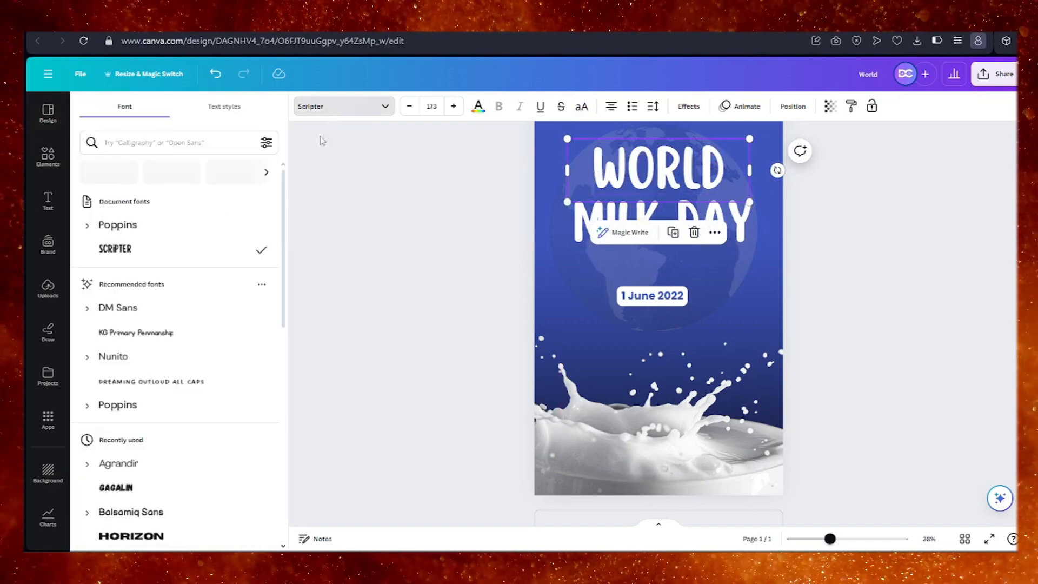
{"action": "scroll", "coordinate": [154, 279], "scroll_direction": "down", "scroll_amount": 4}
{"action": "left_click", "coordinate": [141, 330]}
{"action": "left_click", "coordinate": [154, 354]}
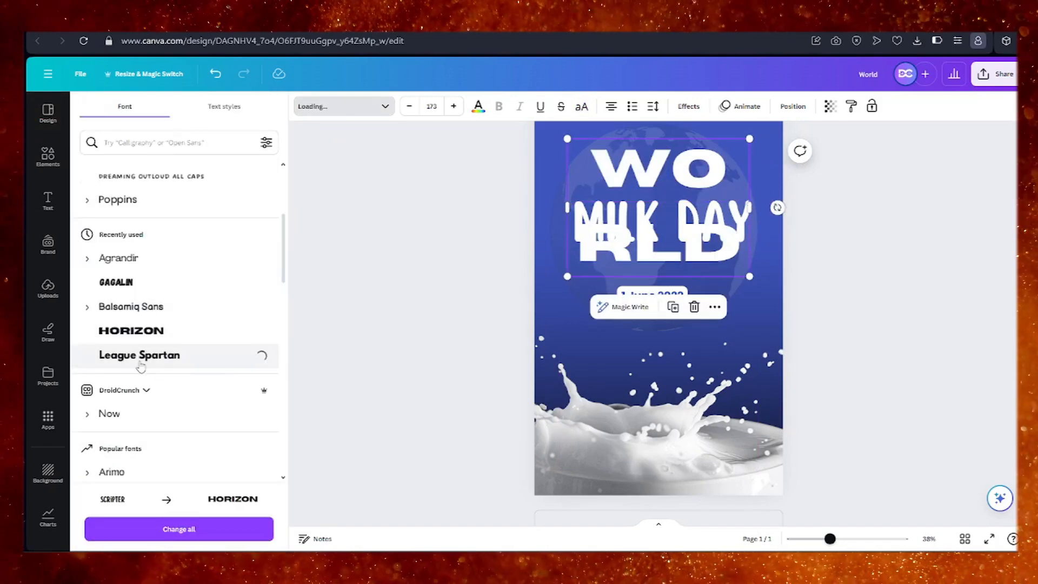
Set the "MILK DAY" text to Univers Condensed, found through a "Corporate" font search, at font size 134.
{"action": "left_click", "coordinate": [730, 211]}
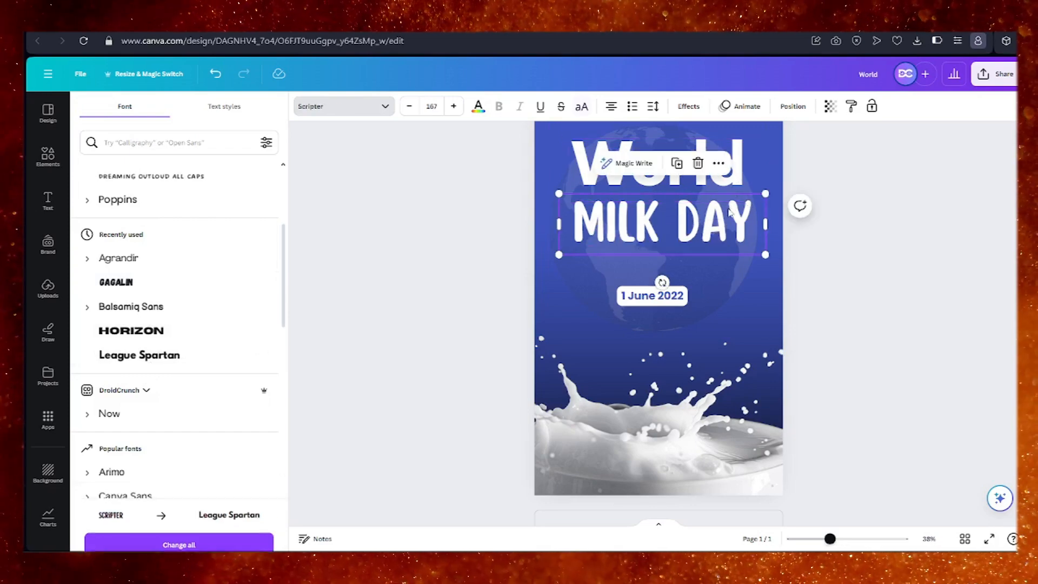
{"action": "scroll", "coordinate": [274, 241], "scroll_direction": "up", "scroll_amount": 3}
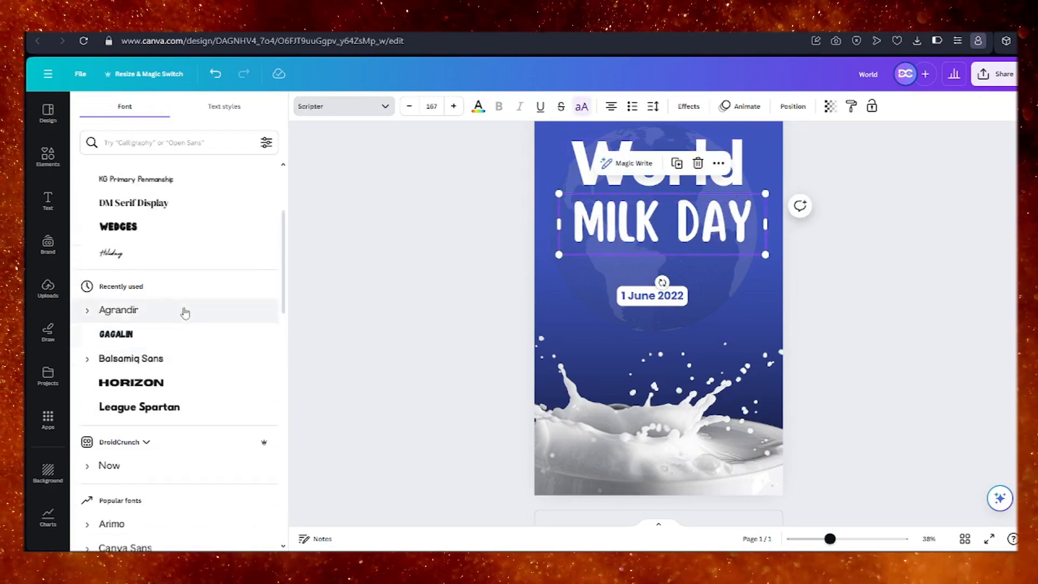
{"action": "scroll", "coordinate": [160, 397], "scroll_direction": "down", "scroll_amount": 10}
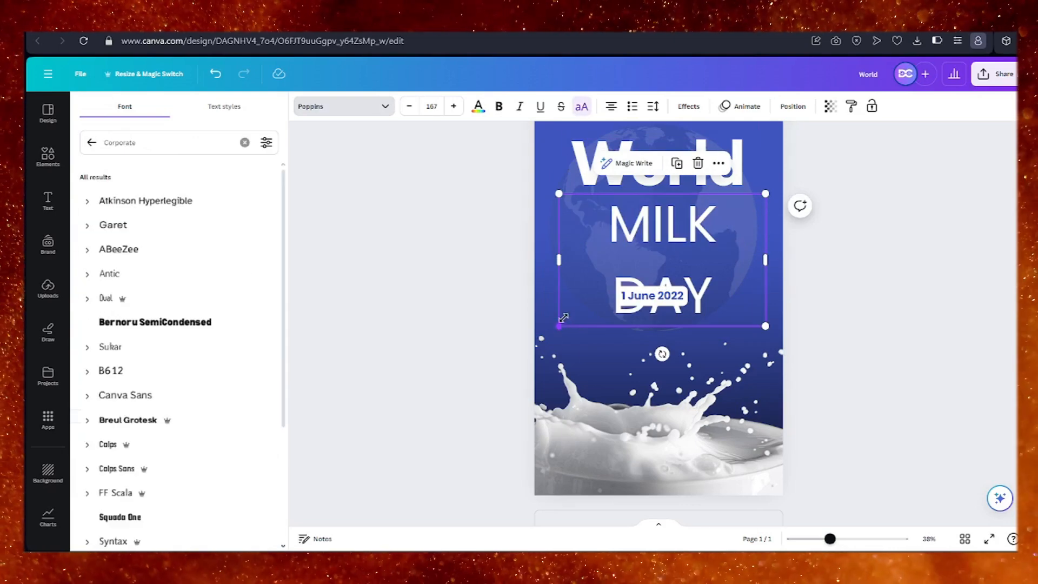
{"action": "mouse_move", "coordinate": [560, 259]}
{"action": "left_mouse_down"}
{"action": "mouse_move", "coordinate": [568, 274]}
{"action": "mouse_move", "coordinate": [576, 267]}
{"action": "left_mouse_up"}
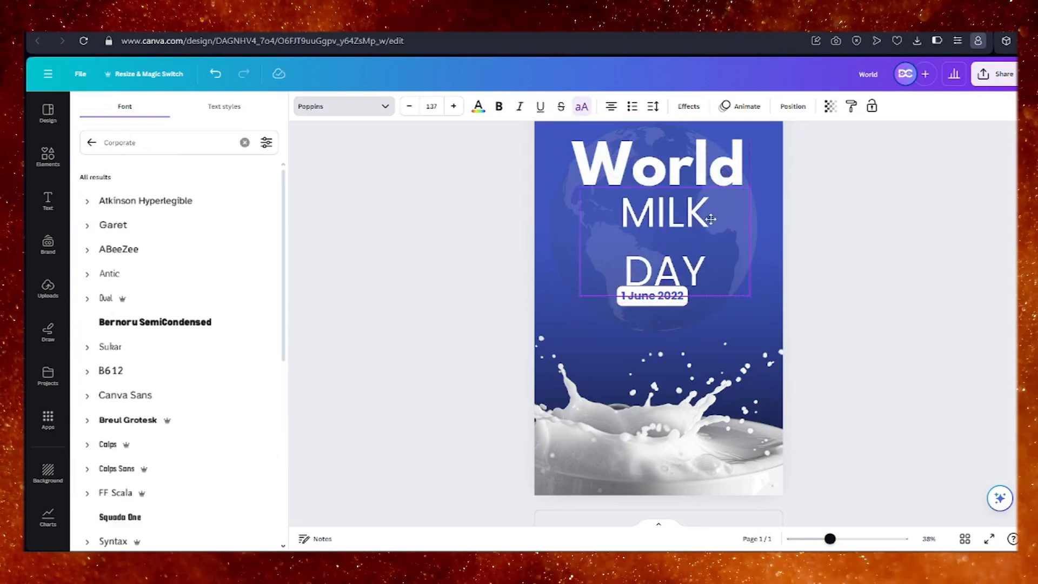
{"action": "left_click", "coordinate": [128, 274]}
{"action": "scroll", "coordinate": [135, 292], "scroll_direction": "down", "scroll_amount": 10}
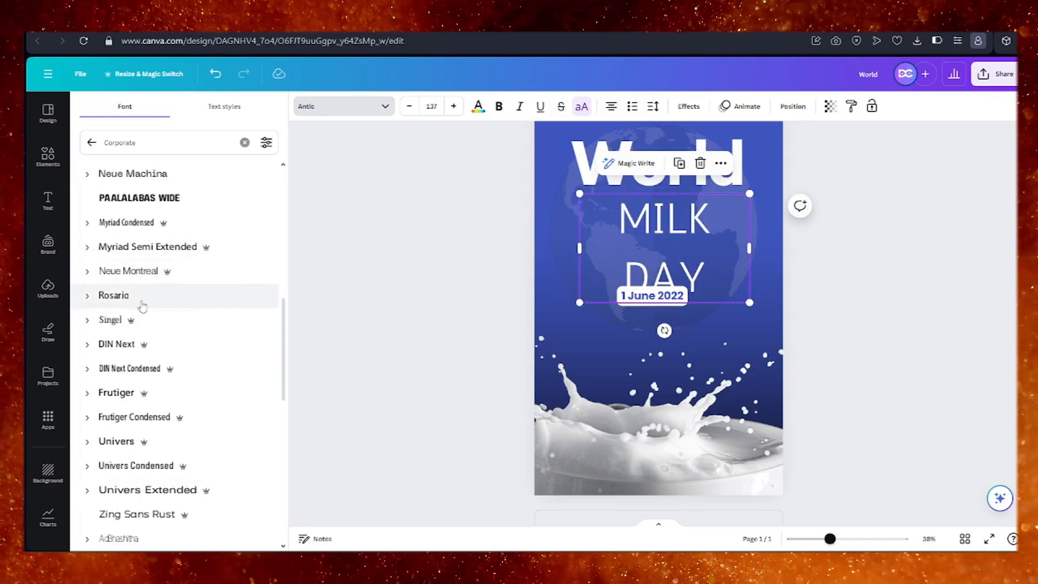
{"action": "scroll", "coordinate": [125, 337], "scroll_direction": "down", "scroll_amount": 5}
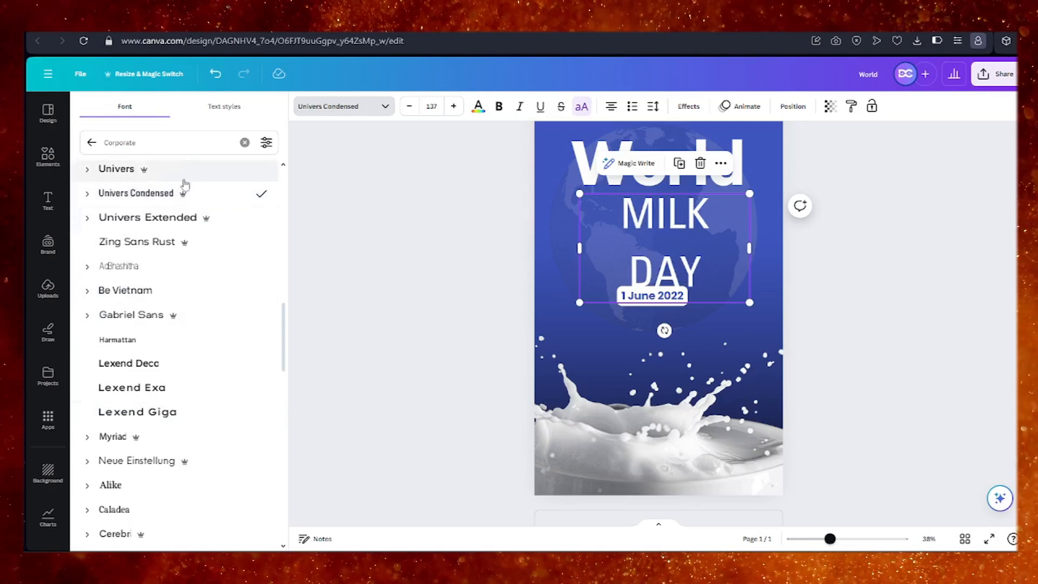
{"action": "left_click", "coordinate": [409, 106]}
{"action": "left_click", "coordinate": [409, 107]}
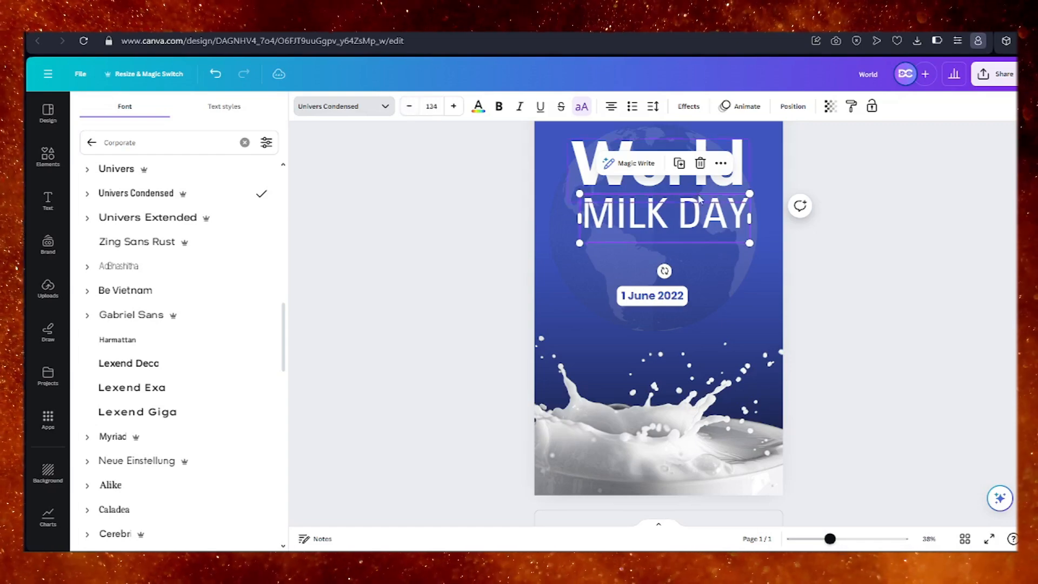
Move "MILK DAY" down toward the date and lower "World" so it sits close above it.
{"action": "left_click", "coordinate": [711, 270]}
{"action": "left_click", "coordinate": [703, 227]}
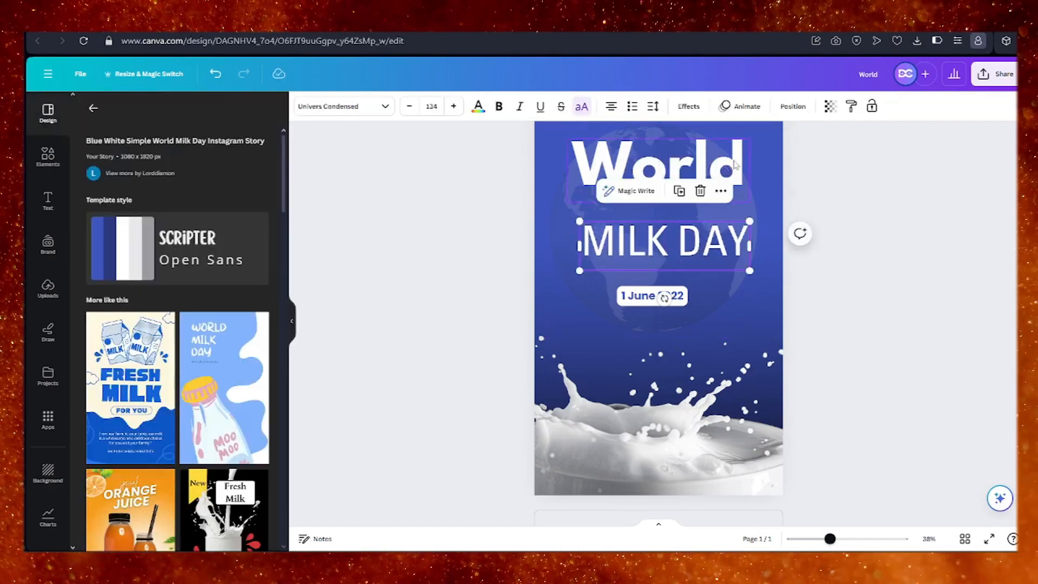
{"action": "left_click_drag", "start_coordinate": [734, 164], "coordinate": [734, 191]}
{"action": "left_click_drag", "start_coordinate": [737, 245], "coordinate": [734, 238]}
Recolour the "World" heading with the dark navy document colour.
{"action": "left_click", "coordinate": [703, 200]}
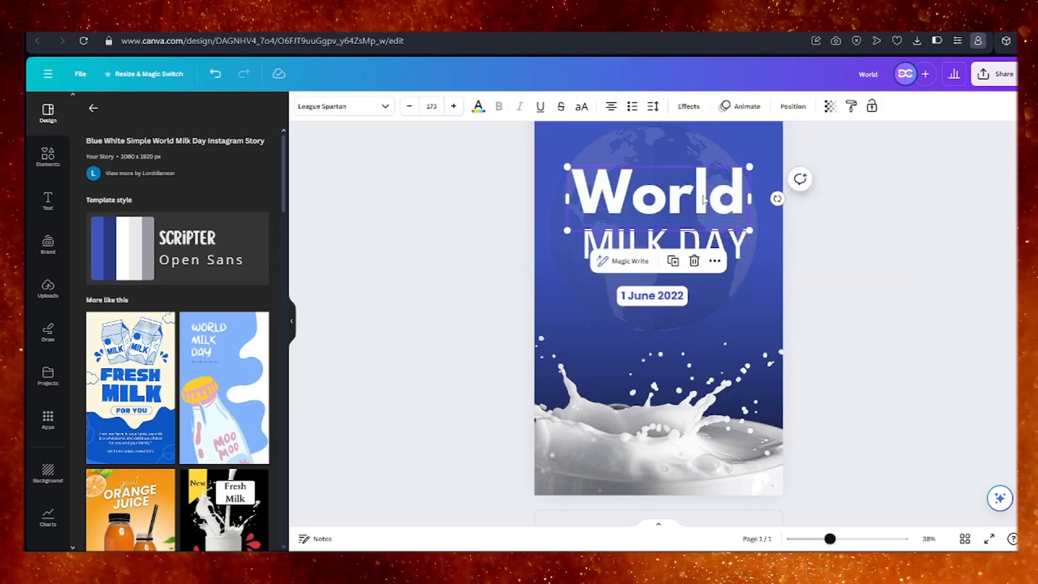
{"action": "double_click", "coordinate": [655, 204]}
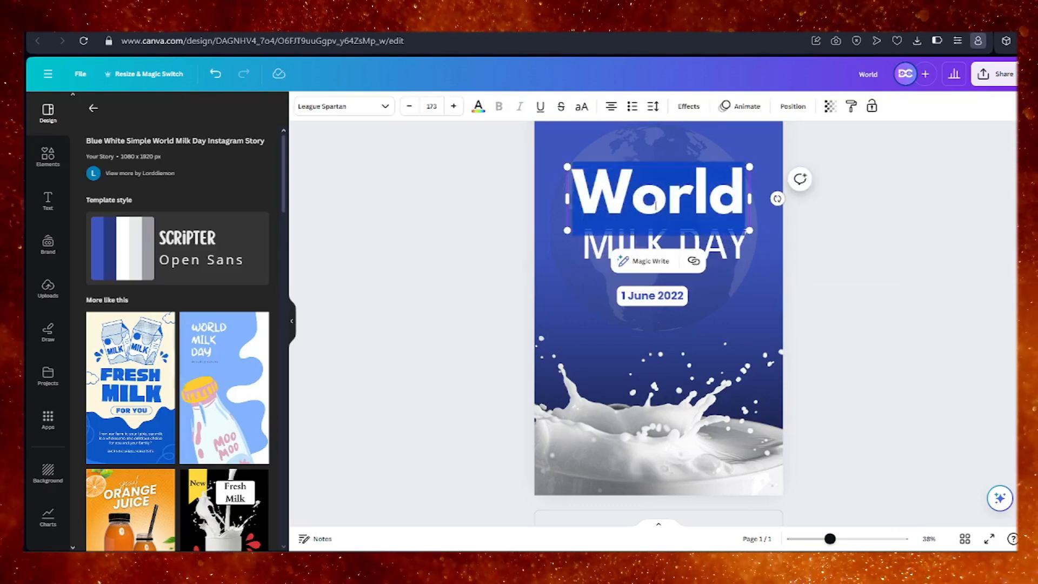
{"action": "left_click", "coordinate": [478, 108]}
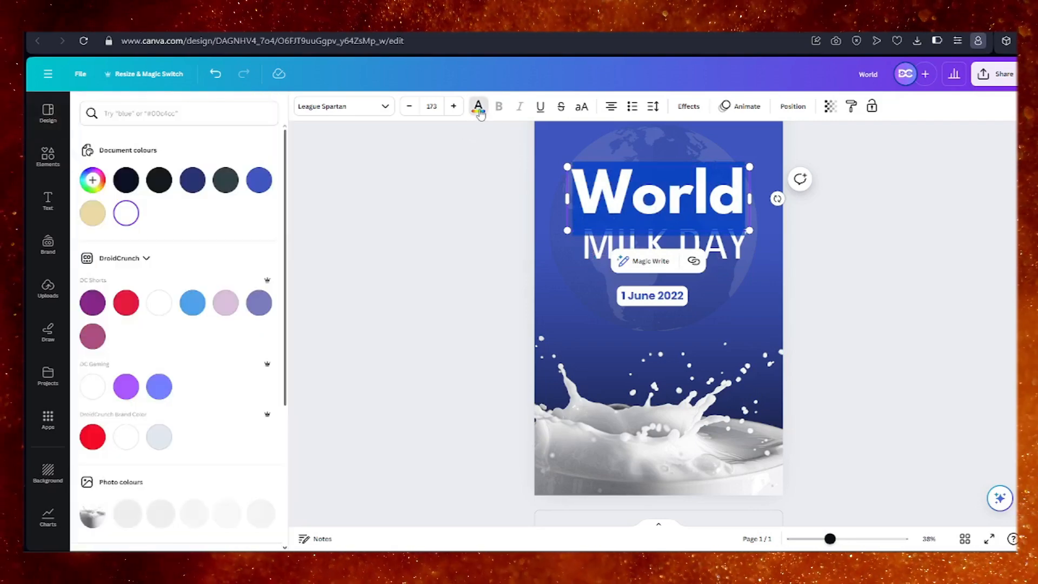
{"action": "left_click", "coordinate": [126, 183]}
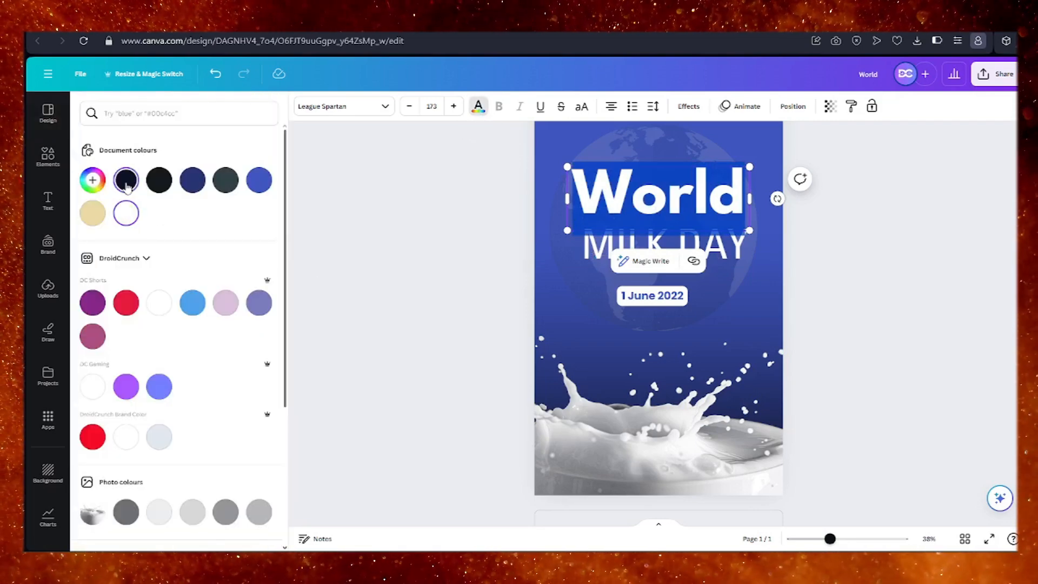
{"action": "left_click", "coordinate": [693, 261]}
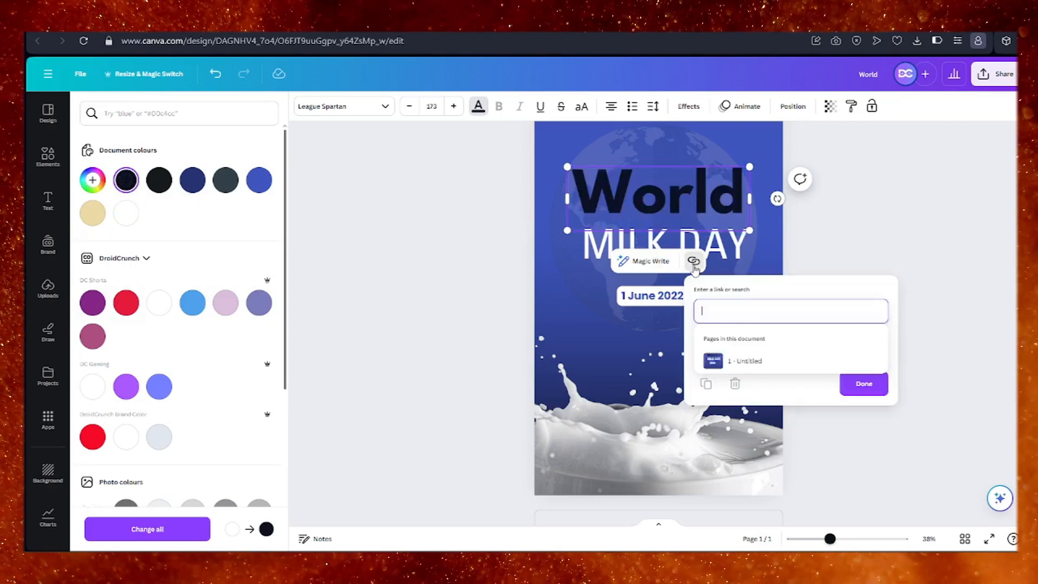
{"action": "left_click", "coordinate": [768, 232]}
Try grey and pink #ff66c4 from the default colours on the "World" heading.
{"action": "left_click", "coordinate": [662, 199]}
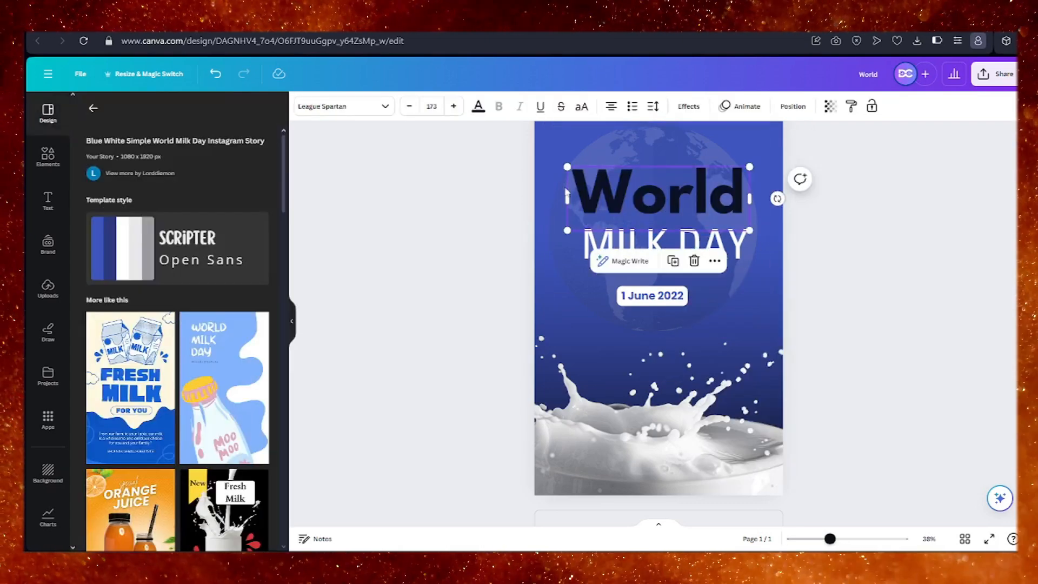
{"action": "left_click", "coordinate": [478, 107]}
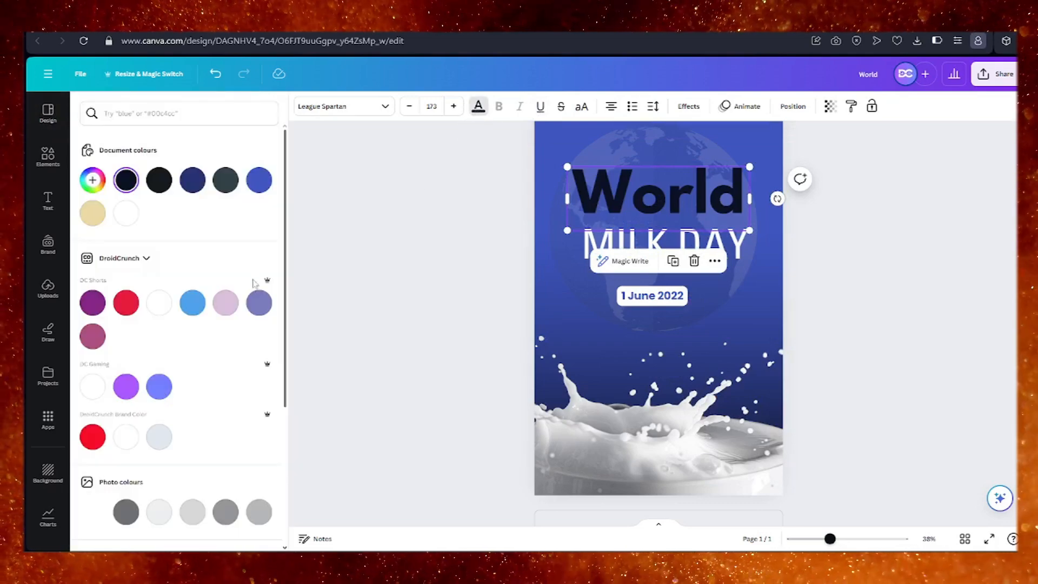
{"action": "scroll", "coordinate": [254, 284], "scroll_direction": "down", "scroll_amount": 4}
{"action": "left_click", "coordinate": [192, 389]}
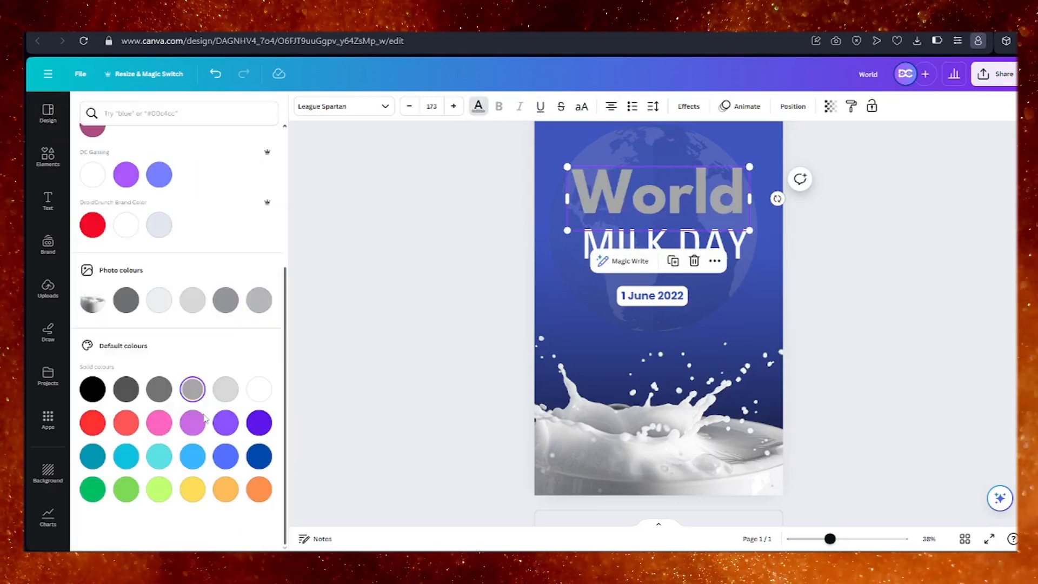
{"action": "left_click", "coordinate": [160, 423]}
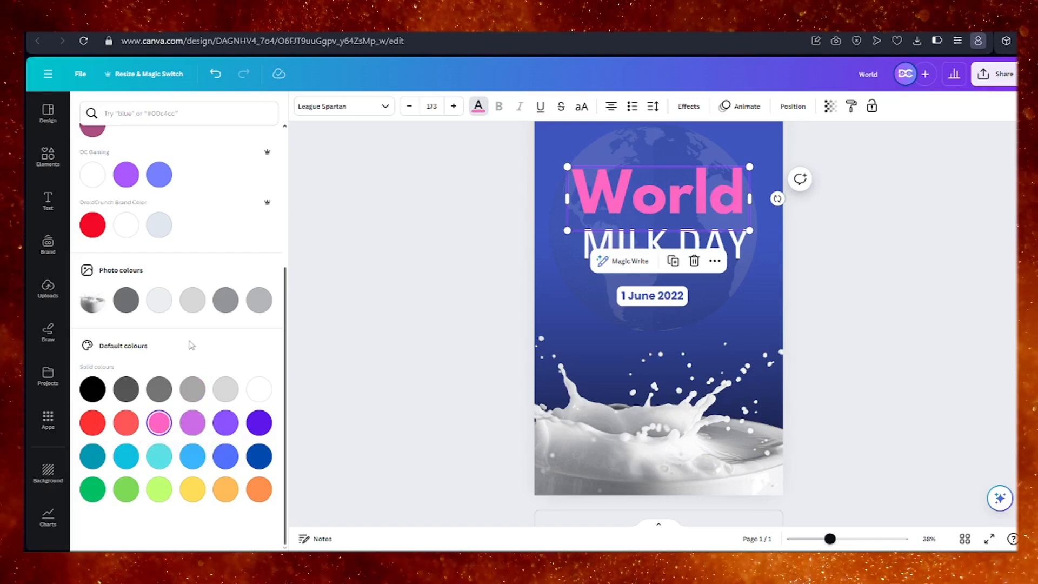
Set the "World" heading's colour back to white from the document colours and reselect the heading.
{"action": "scroll", "coordinate": [245, 318], "scroll_direction": "up", "scroll_amount": 4}
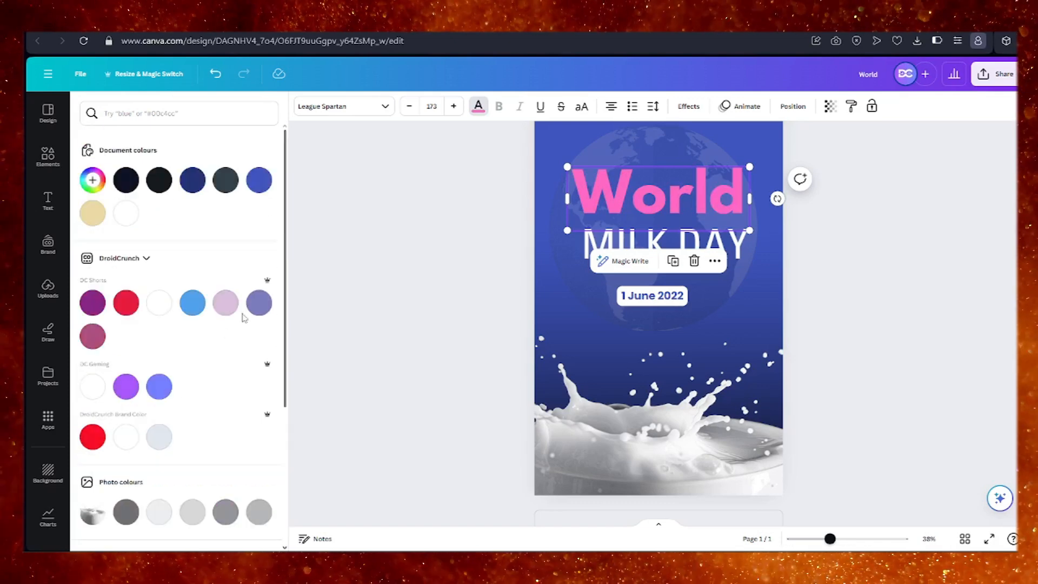
{"action": "left_click", "coordinate": [129, 218]}
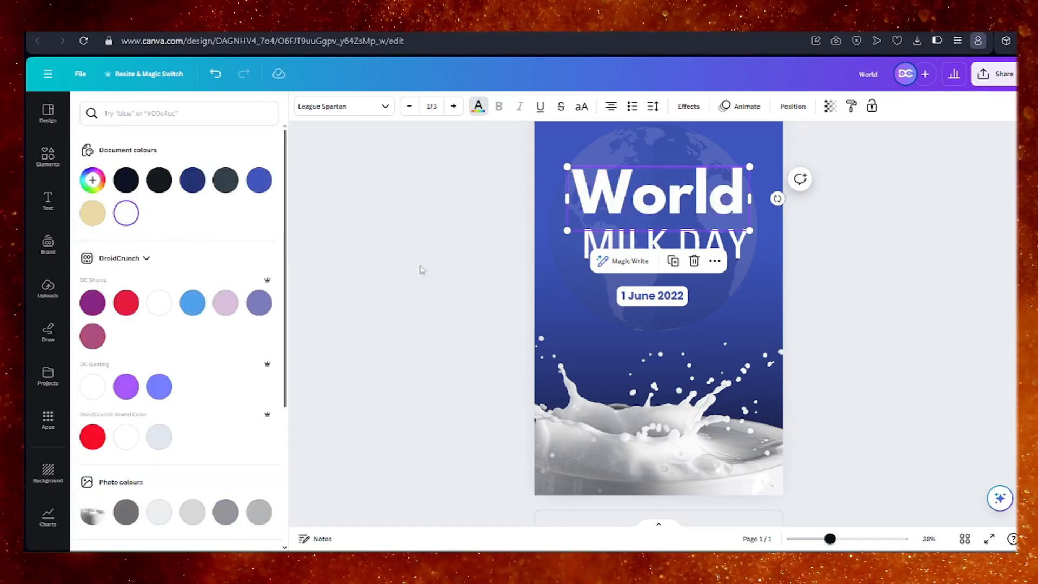
{"action": "left_click", "coordinate": [456, 264]}
{"action": "left_click", "coordinate": [686, 400]}
{"action": "left_click", "coordinate": [696, 203]}
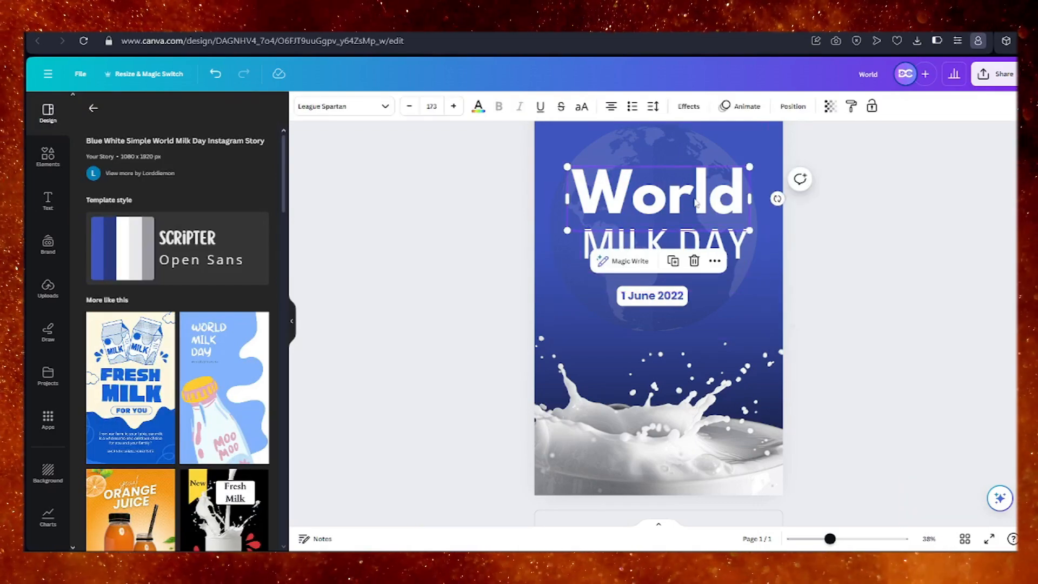
{"action": "left_click", "coordinate": [696, 412]}
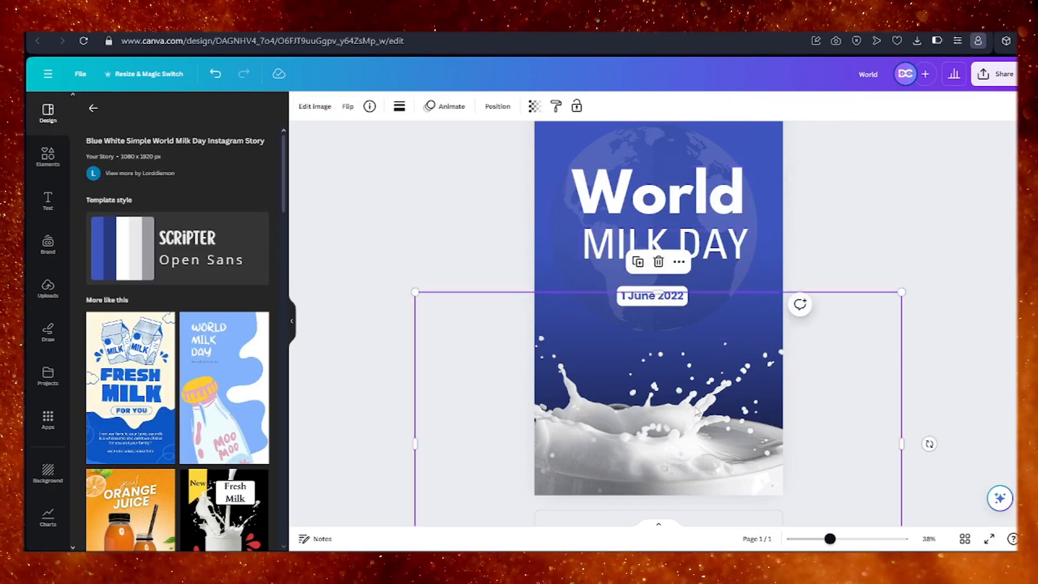
{"action": "left_click", "coordinate": [621, 199]}
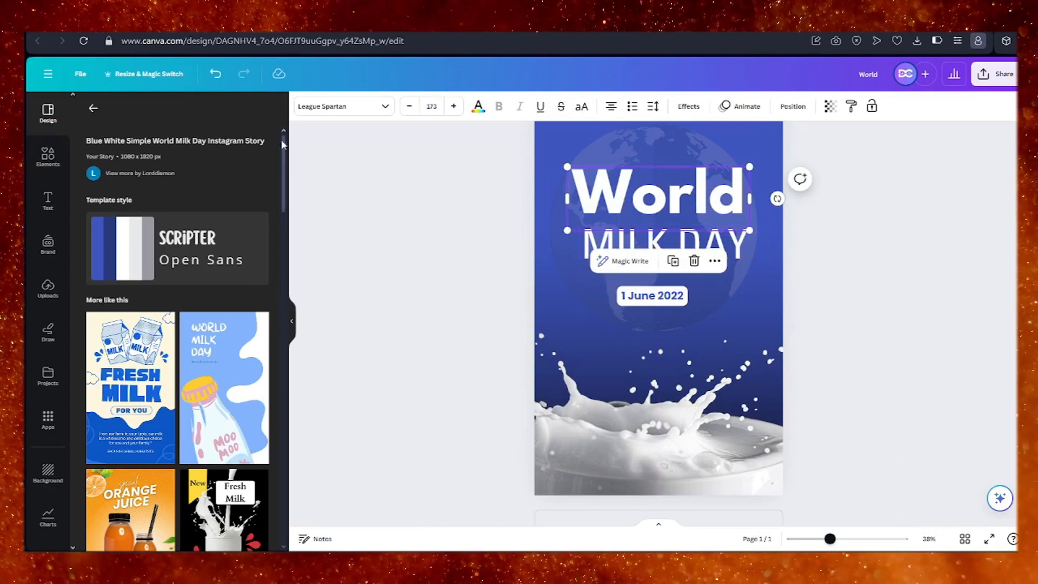
{"action": "left_click", "coordinate": [215, 79]}
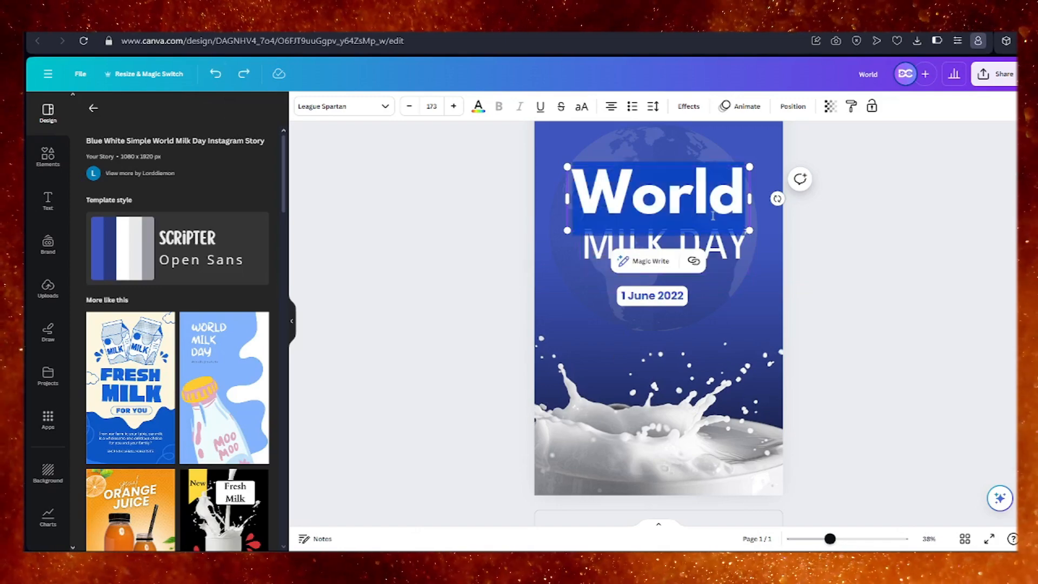
{"action": "key", "text": "ctrl+y"}
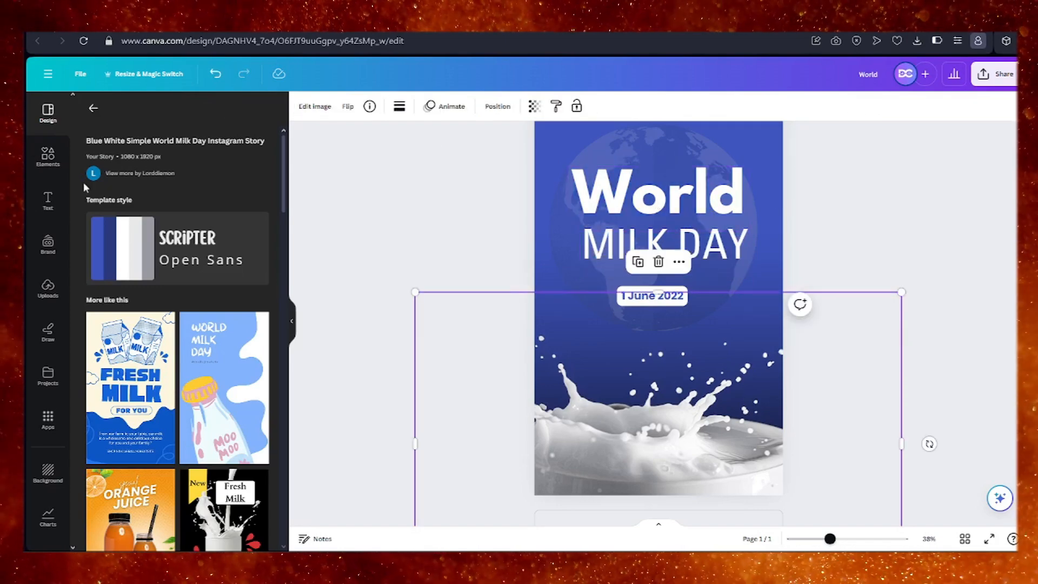
Browse the elements library, open its full Graphics collection and search it for "Milk products".
{"action": "left_click", "coordinate": [49, 158]}
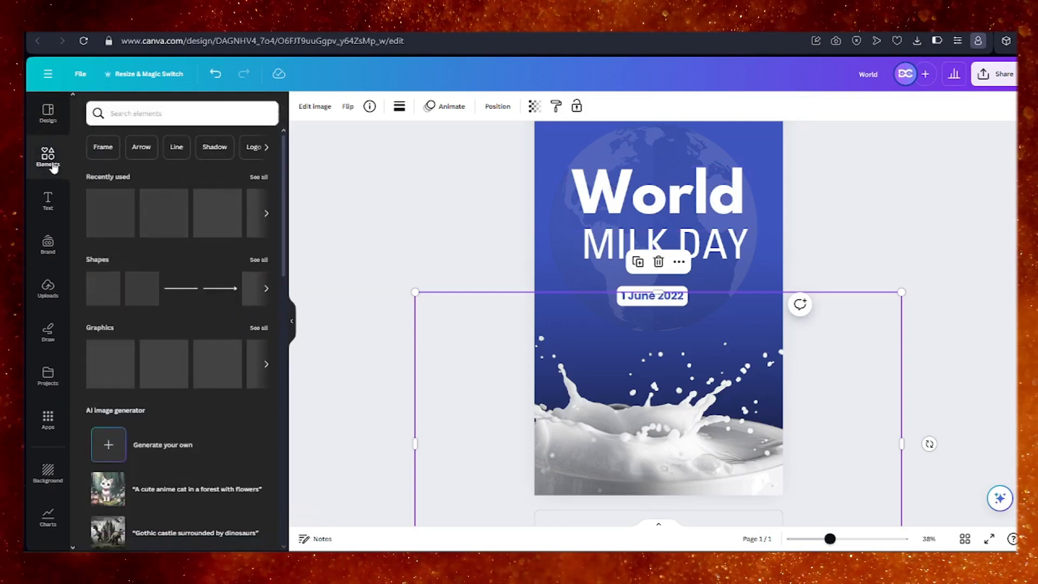
{"action": "scroll", "coordinate": [163, 342], "scroll_direction": "down", "scroll_amount": 8}
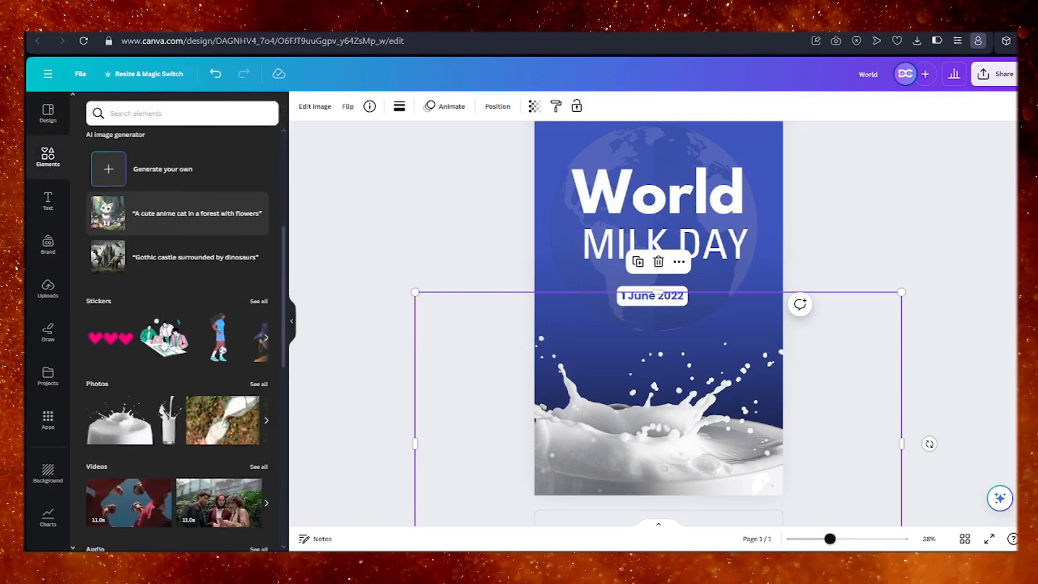
{"action": "scroll", "coordinate": [159, 370], "scroll_direction": "down", "scroll_amount": 7}
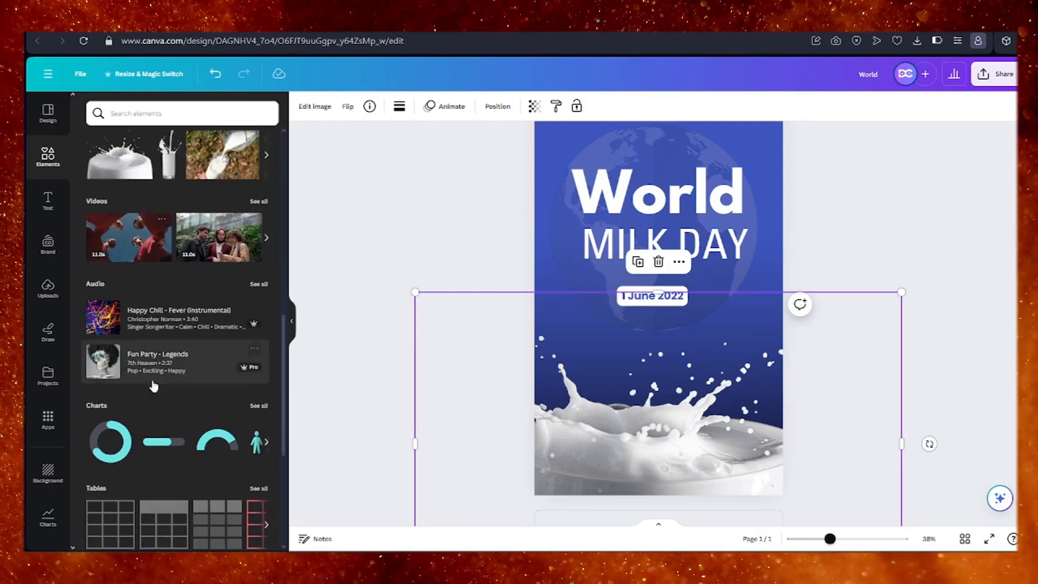
{"action": "scroll", "coordinate": [189, 358], "scroll_direction": "up", "scroll_amount": 14}
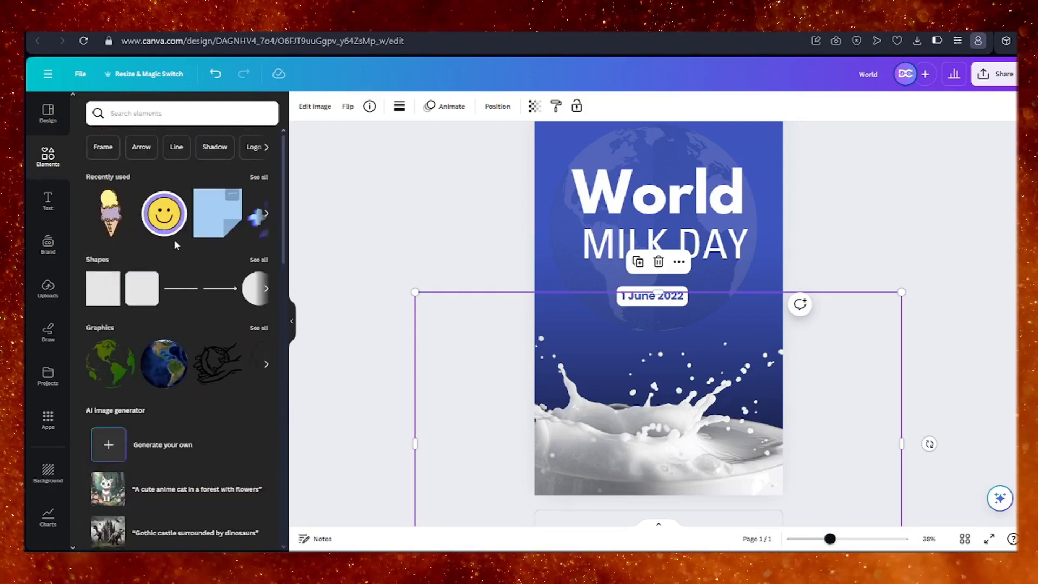
{"action": "left_click", "coordinate": [259, 330]}
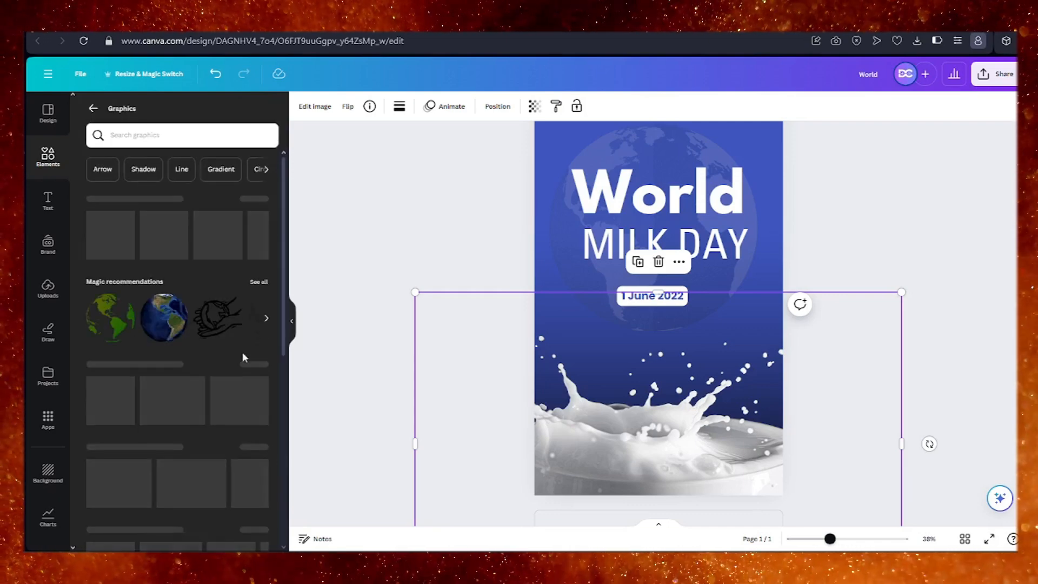
{"action": "scroll", "coordinate": [198, 381], "scroll_direction": "down", "scroll_amount": 3}
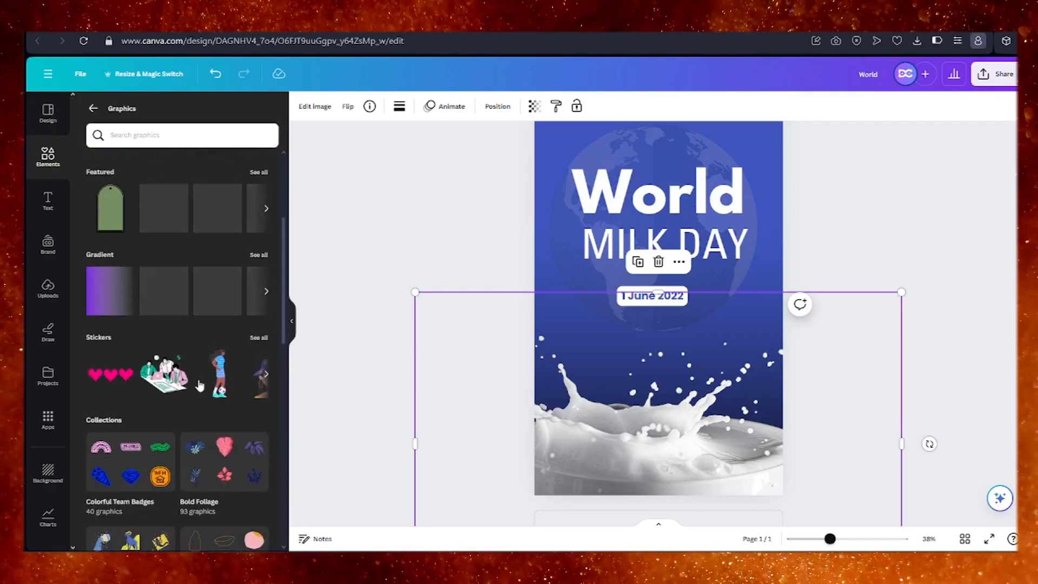
{"action": "scroll", "coordinate": [200, 381], "scroll_direction": "up", "scroll_amount": 4}
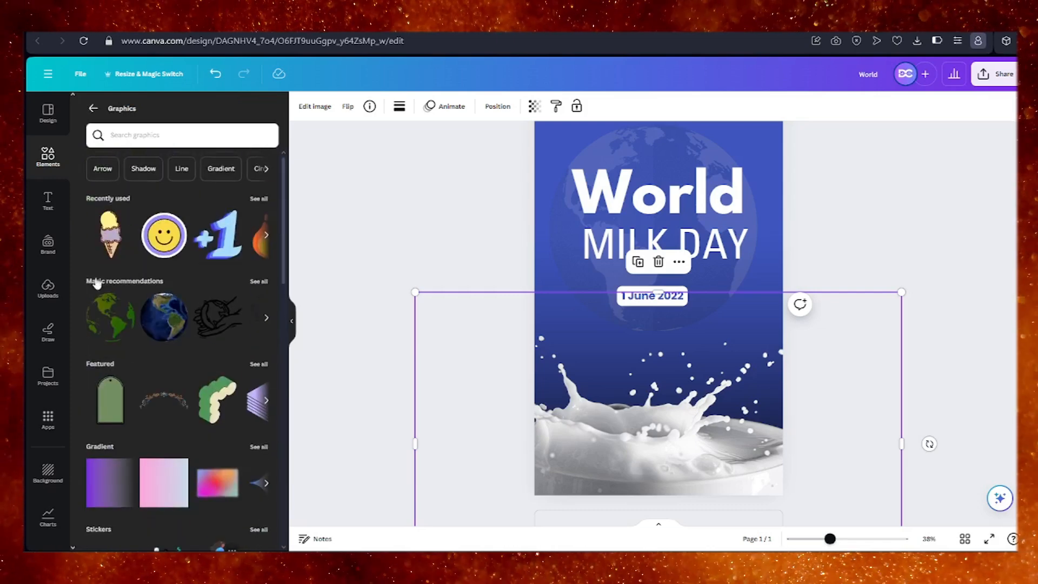
{"action": "left_click", "coordinate": [135, 136]}
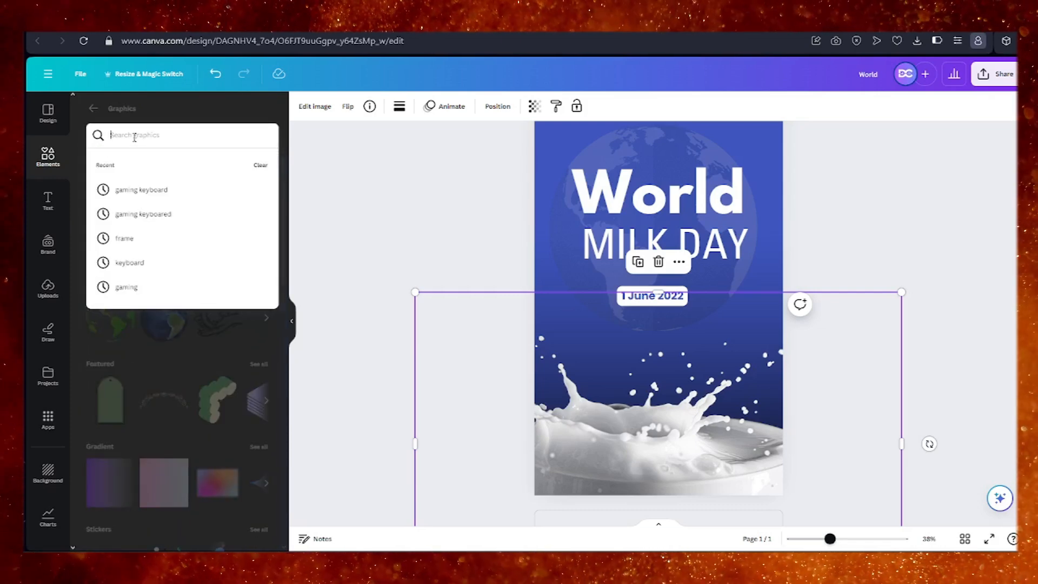
{"action": "type", "text": "Milk products"}
{"action": "key", "text": "Return"}
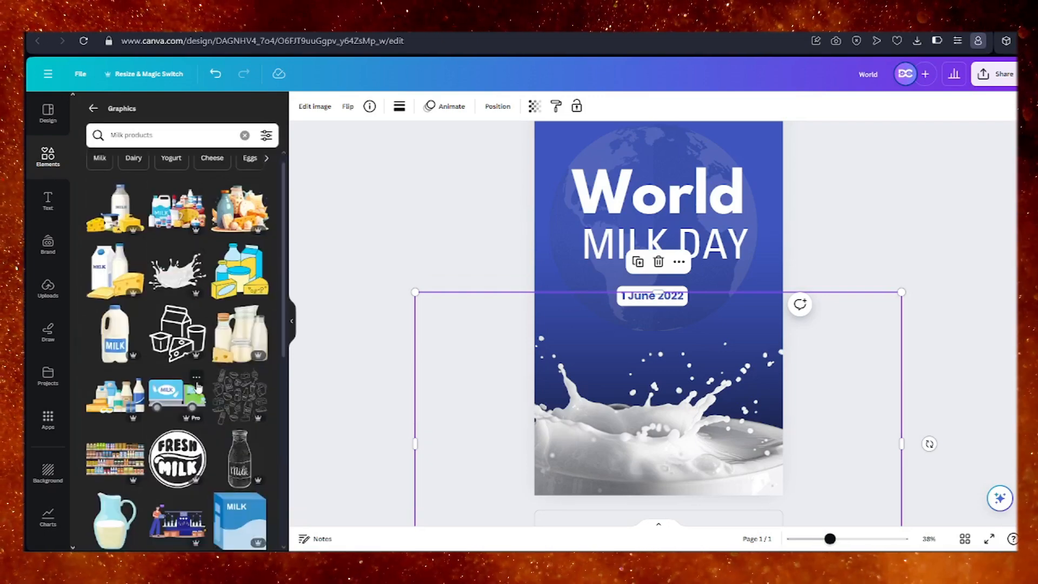
Try the blue milk carton graphic over the milk splash, to the right of the date, and delete it from the page.
{"action": "scroll", "coordinate": [198, 386], "scroll_direction": "down", "scroll_amount": 5}
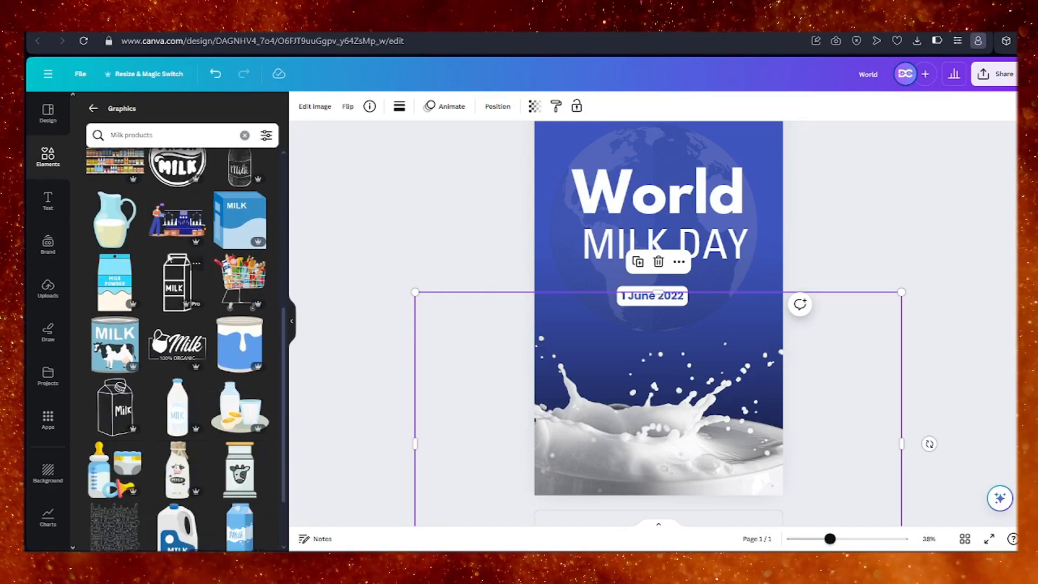
{"action": "scroll", "coordinate": [157, 325], "scroll_direction": "down", "scroll_amount": 2}
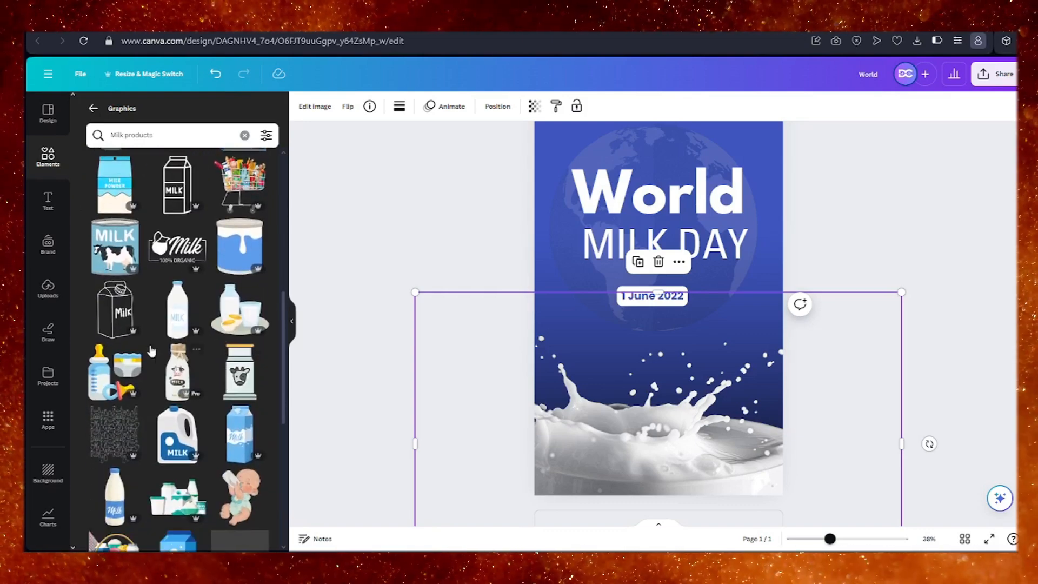
{"action": "scroll", "coordinate": [216, 335], "scroll_direction": "down", "scroll_amount": 2}
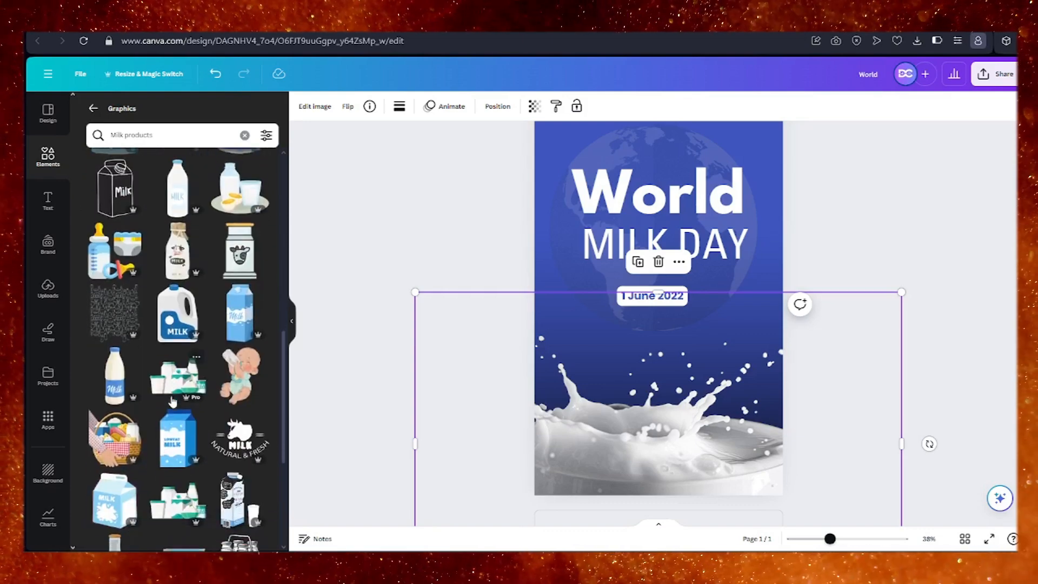
{"action": "left_click", "coordinate": [242, 319]}
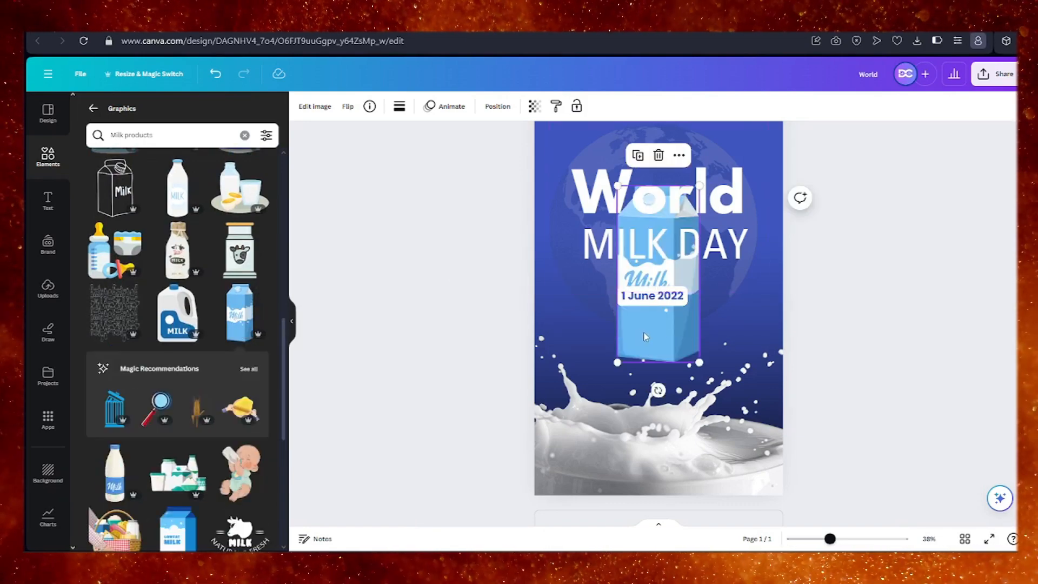
{"action": "left_click_drag", "start_coordinate": [630, 352], "coordinate": [639, 418]}
{"action": "left_click_drag", "start_coordinate": [659, 301], "coordinate": [732, 317]}
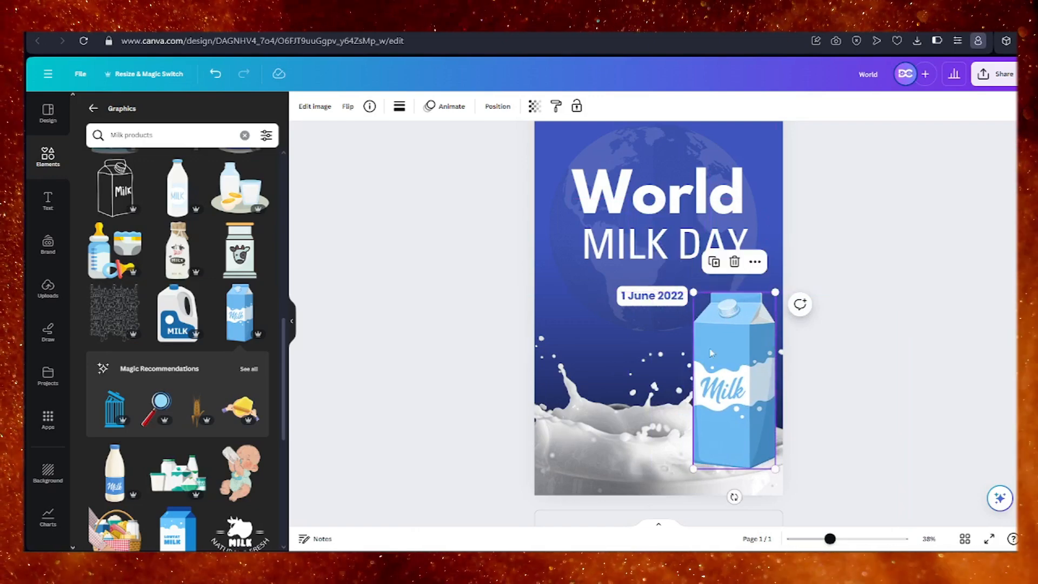
{"action": "left_click", "coordinate": [735, 262]}
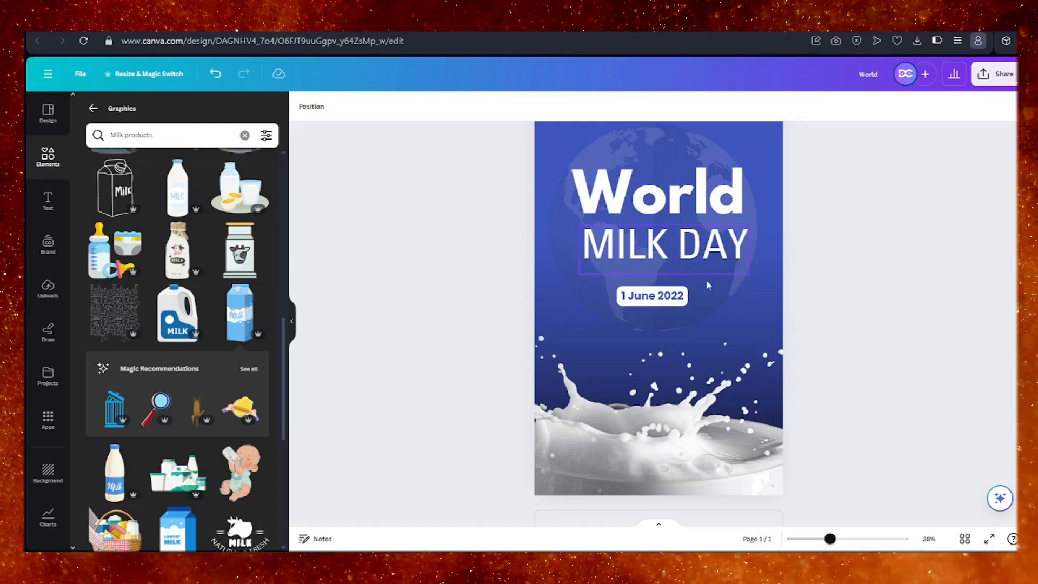
Add the hand-drawn outline milk carton graphic over the milk splash and recolour it white from the brand colours.
{"action": "left_click", "coordinate": [108, 187]}
{"action": "left_click_drag", "start_coordinate": [699, 338], "coordinate": [616, 404]}
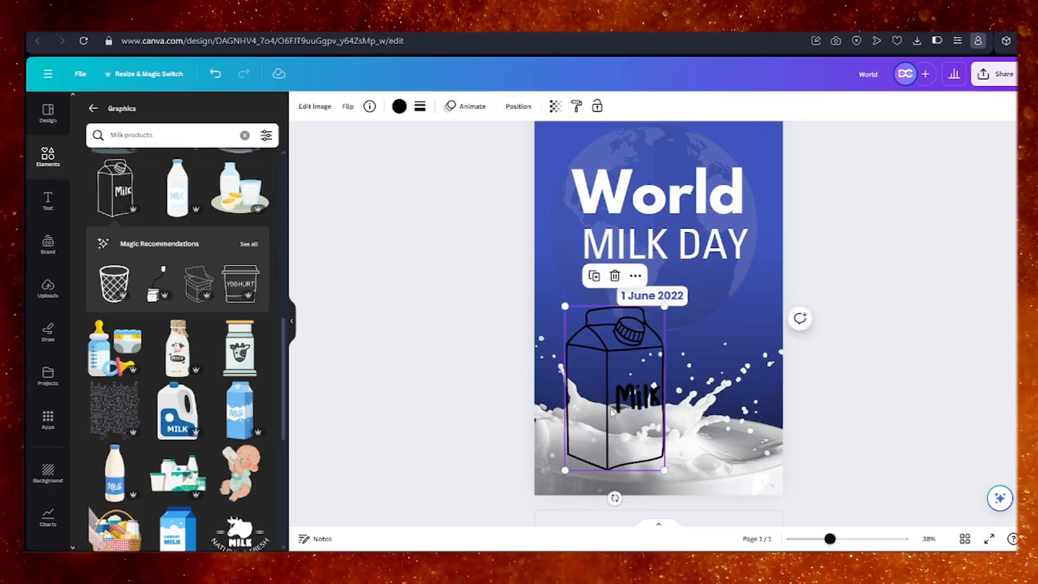
{"action": "left_click", "coordinate": [399, 106]}
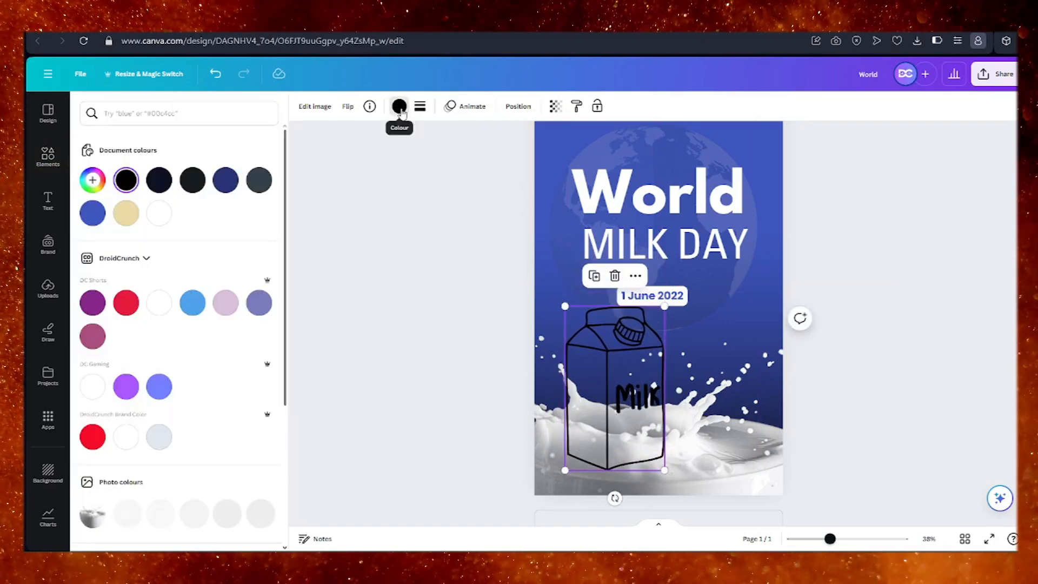
{"action": "left_click", "coordinate": [157, 310]}
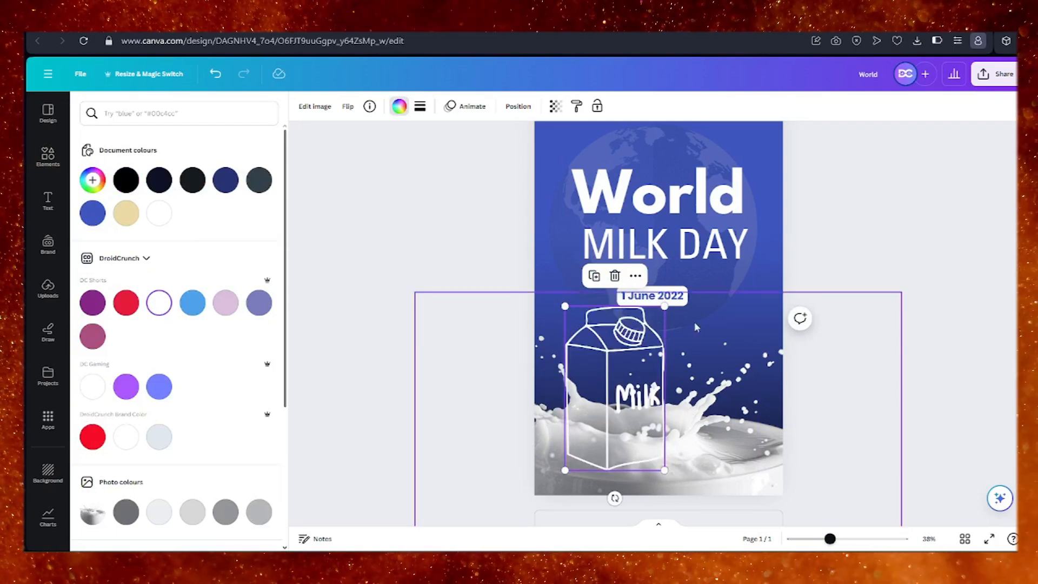
Move the outline carton to the right of the date and shift the "World" and "MILK DAY" headings higher up the page.
{"action": "left_click_drag", "start_coordinate": [610, 381], "coordinate": [720, 335]}
{"action": "left_click_drag", "start_coordinate": [694, 199], "coordinate": [686, 176]}
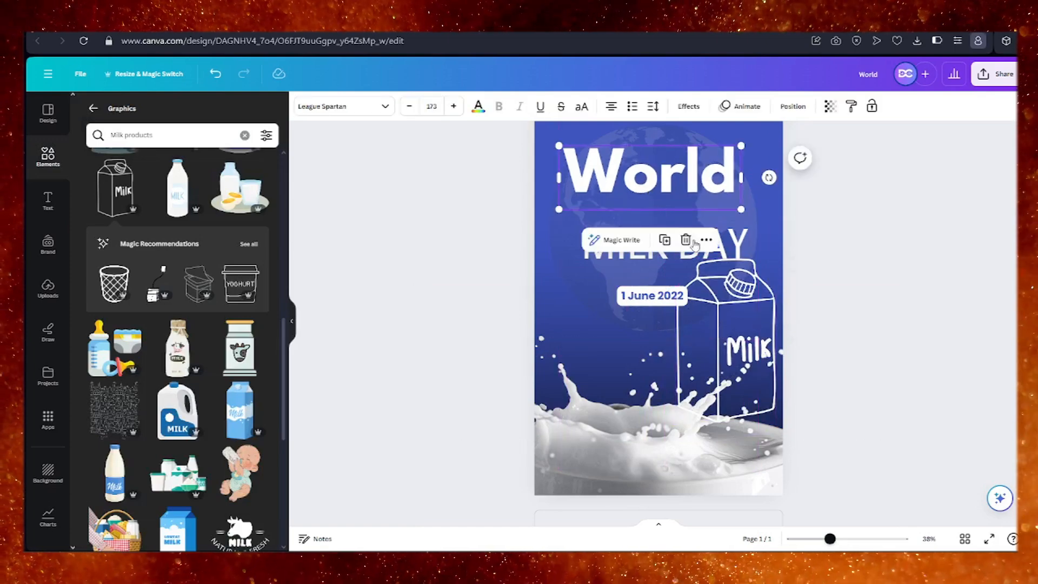
{"action": "left_click_drag", "start_coordinate": [737, 250], "coordinate": [723, 222]}
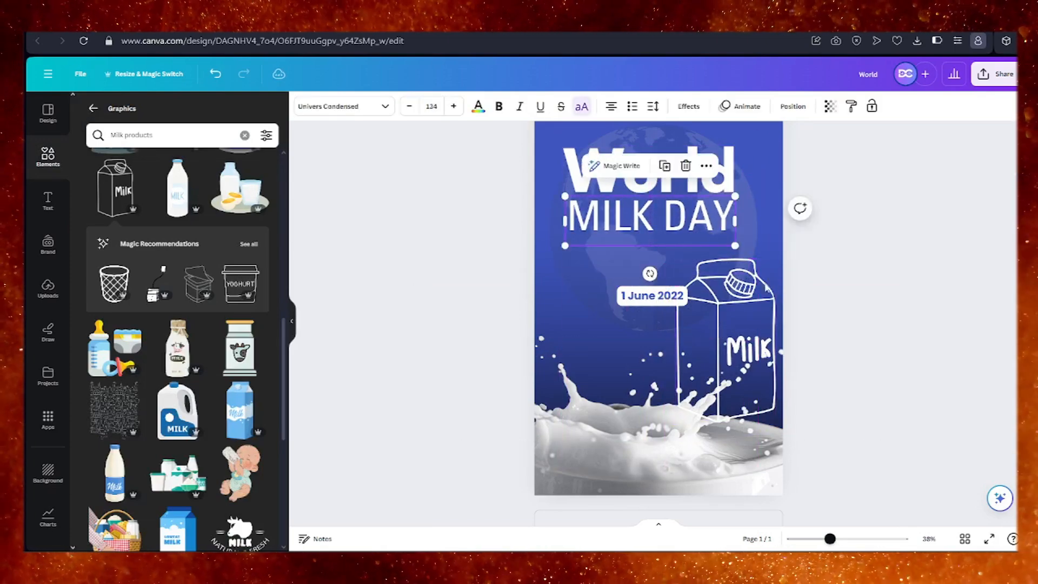
Raise the outline carton, scale it down slightly and place it near the page's right edge, just below "MILK DAY".
{"action": "left_click_drag", "start_coordinate": [763, 343], "coordinate": [763, 320]}
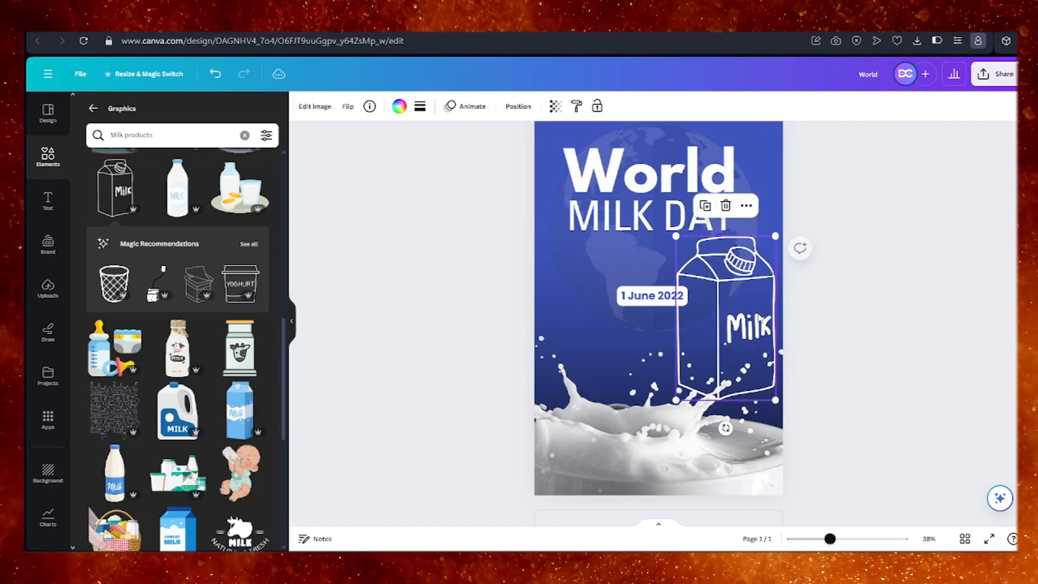
{"action": "left_click_drag", "start_coordinate": [775, 400], "coordinate": [752, 370]}
{"action": "left_click_drag", "start_coordinate": [718, 312], "coordinate": [731, 307]}
{"action": "left_click", "coordinate": [619, 389]}
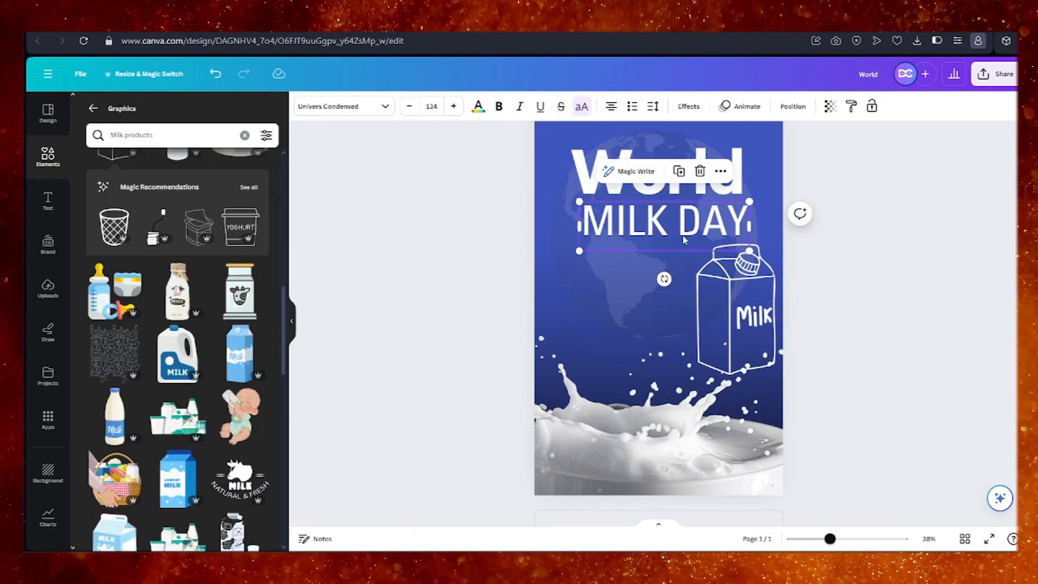
{"action": "left_click", "coordinate": [679, 172]}
{"action": "left_click_drag", "start_coordinate": [680, 219], "coordinate": [646, 289]}
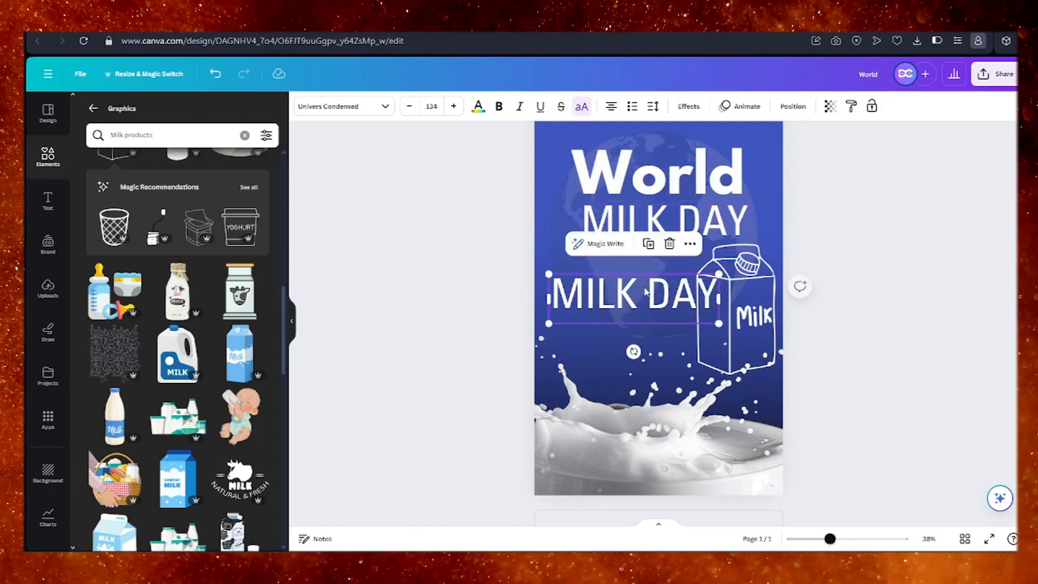
{"action": "double_click", "coordinate": [658, 293]}
{"action": "key", "text": "BackSpace"}
{"action": "type", "text": "HTTPS://WORLDMILKDAY.ORG"}
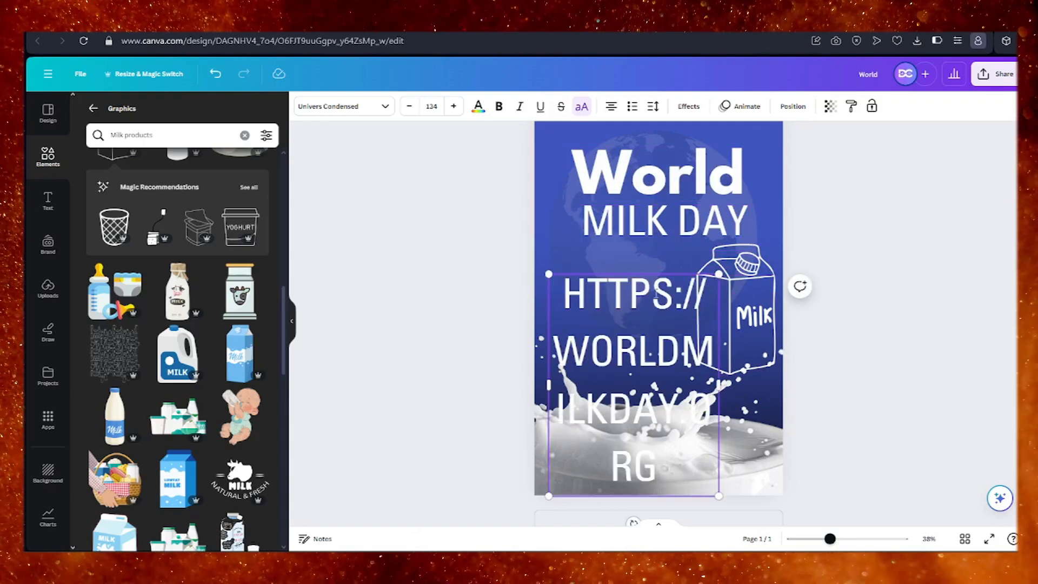
{"action": "left_click", "coordinate": [409, 107]}
{"action": "left_click", "coordinate": [403, 108]}
{"action": "left_click", "coordinate": [404, 109]}
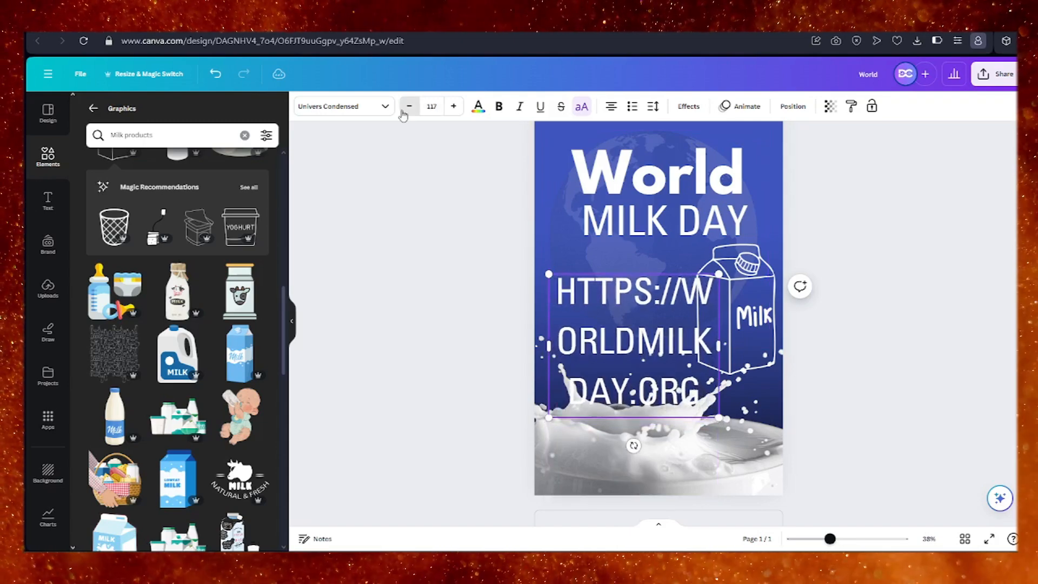
{"action": "left_click", "coordinate": [404, 108]}
{"action": "left_click", "coordinate": [409, 109]}
{"action": "left_click", "coordinate": [409, 108]}
{"action": "left_click", "coordinate": [410, 108]}
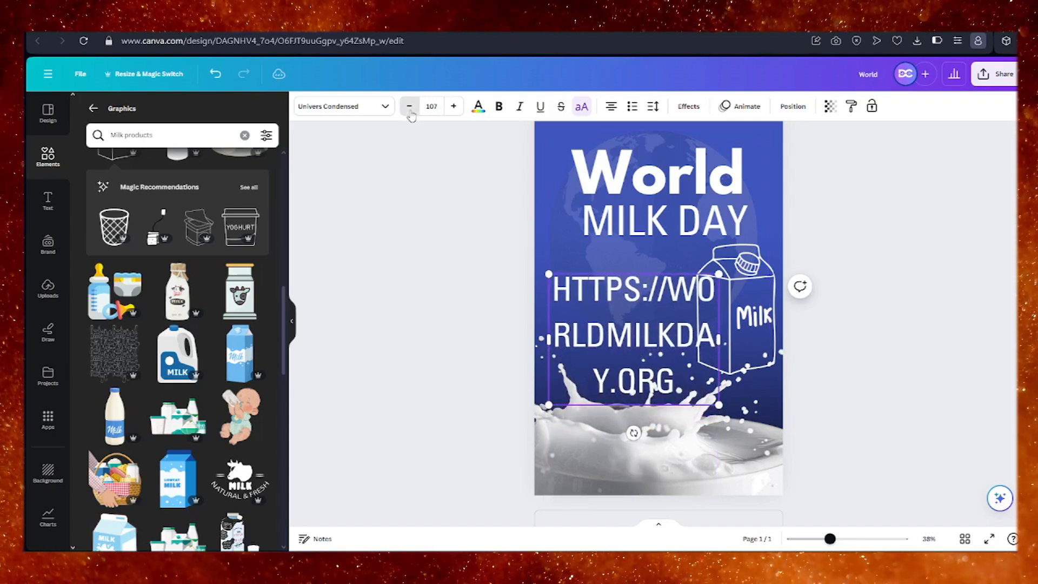
{"action": "left_click", "coordinate": [409, 108]}
{"action": "left_click", "coordinate": [409, 108]}
{"action": "left_click", "coordinate": [410, 108]}
{"action": "left_click", "coordinate": [410, 108]}
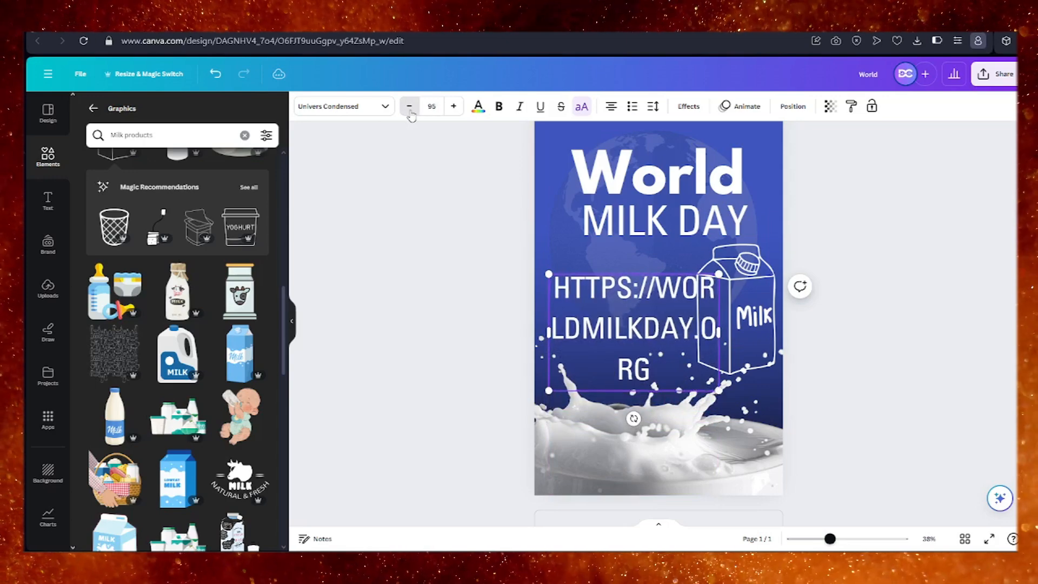
{"action": "left_click", "coordinate": [410, 108]}
{"action": "left_click", "coordinate": [410, 108]}
{"action": "left_click", "coordinate": [410, 108]}
{"action": "left_click", "coordinate": [410, 108]}
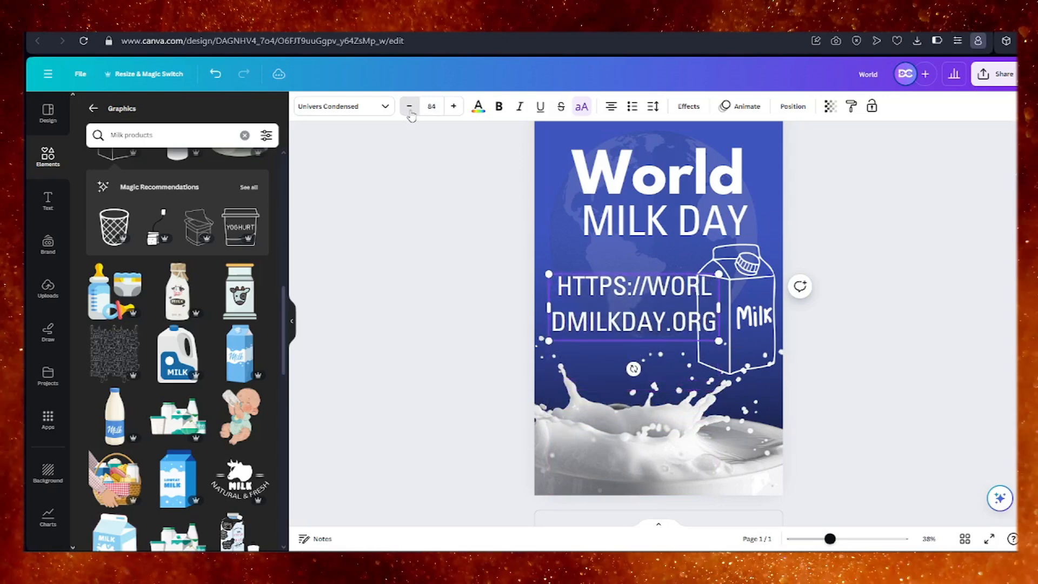
{"action": "left_click", "coordinate": [409, 108]}
{"action": "left_click", "coordinate": [411, 108]}
{"action": "left_click", "coordinate": [411, 108]}
{"action": "left_click", "coordinate": [411, 108]}
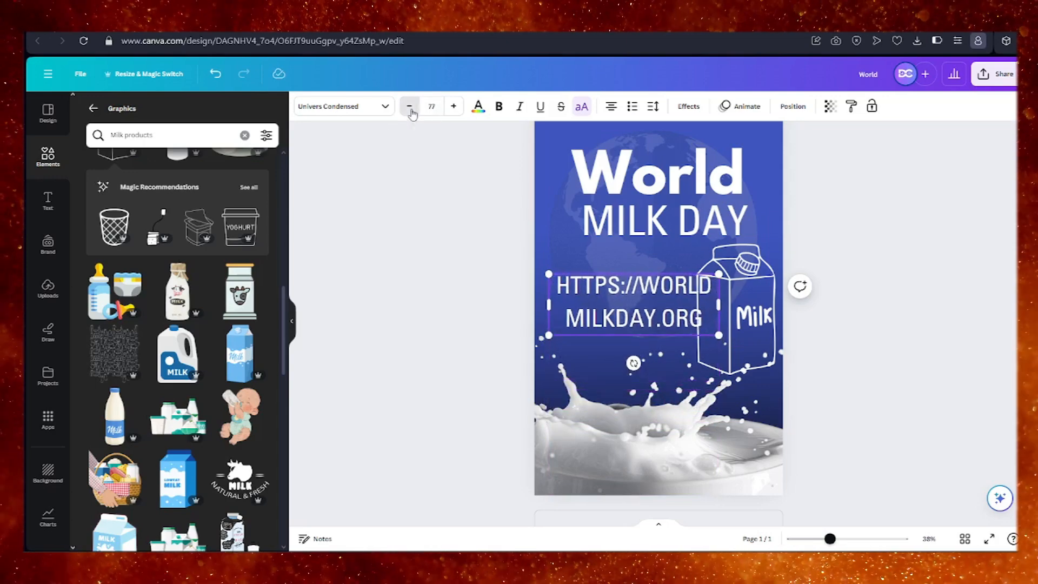
{"action": "left_click", "coordinate": [411, 108]}
{"action": "left_click", "coordinate": [411, 108]}
{"action": "left_click", "coordinate": [411, 108]}
{"action": "left_click", "coordinate": [411, 108]}
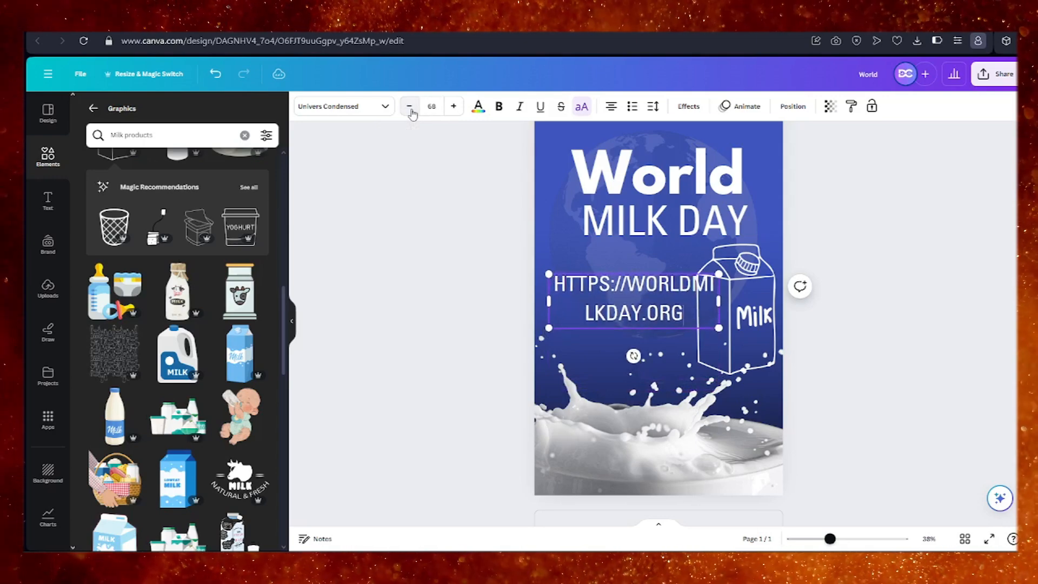
{"action": "left_click", "coordinate": [411, 109]}
{"action": "left_click", "coordinate": [410, 108]}
{"action": "left_click", "coordinate": [411, 109]}
{"action": "left_click", "coordinate": [411, 108]}
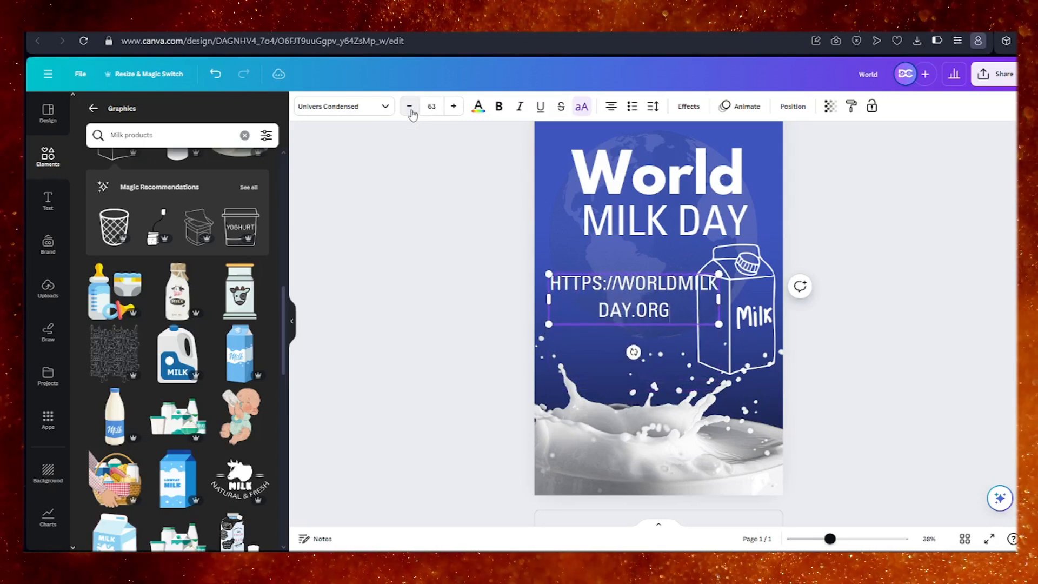
{"action": "left_click", "coordinate": [410, 108]}
{"action": "left_click", "coordinate": [411, 108]}
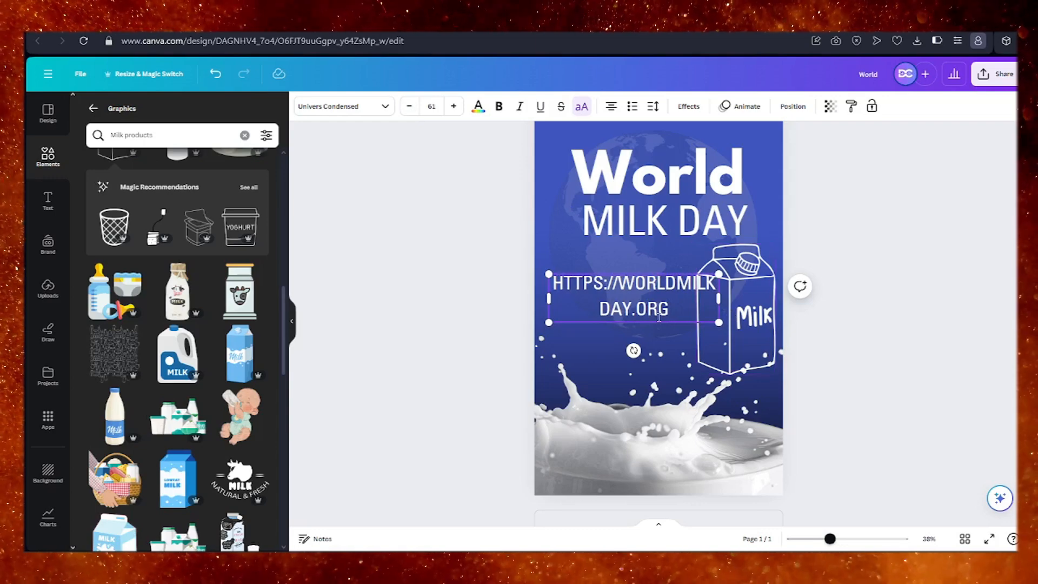
Replace the web address text with "50% OFF ON EVERY MILK PRODUCT".
{"action": "left_click_drag", "start_coordinate": [583, 279], "coordinate": [670, 307]}
{"action": "key", "text": "BackSpace"}
{"action": "key", "text": "BackSpace"}
{"action": "key", "text": "BackSpace"}
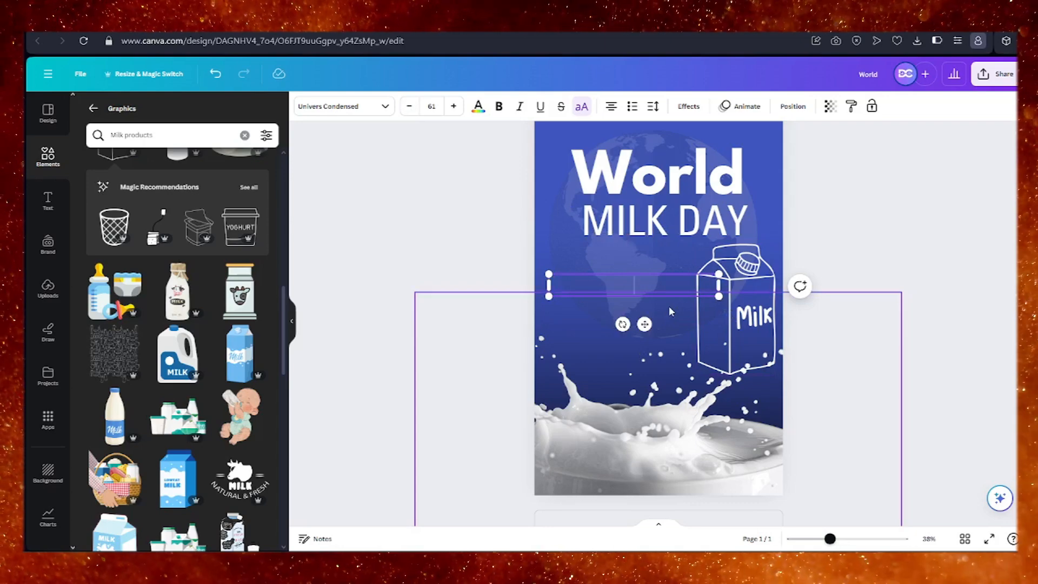
{"action": "type", "text": "50"}
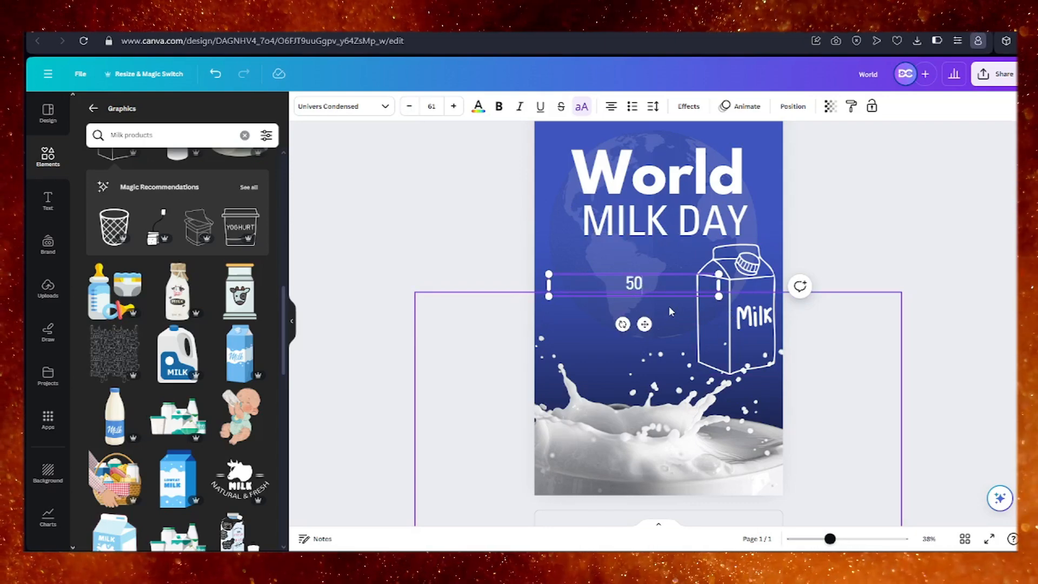
{"action": "type", "text": "%"}
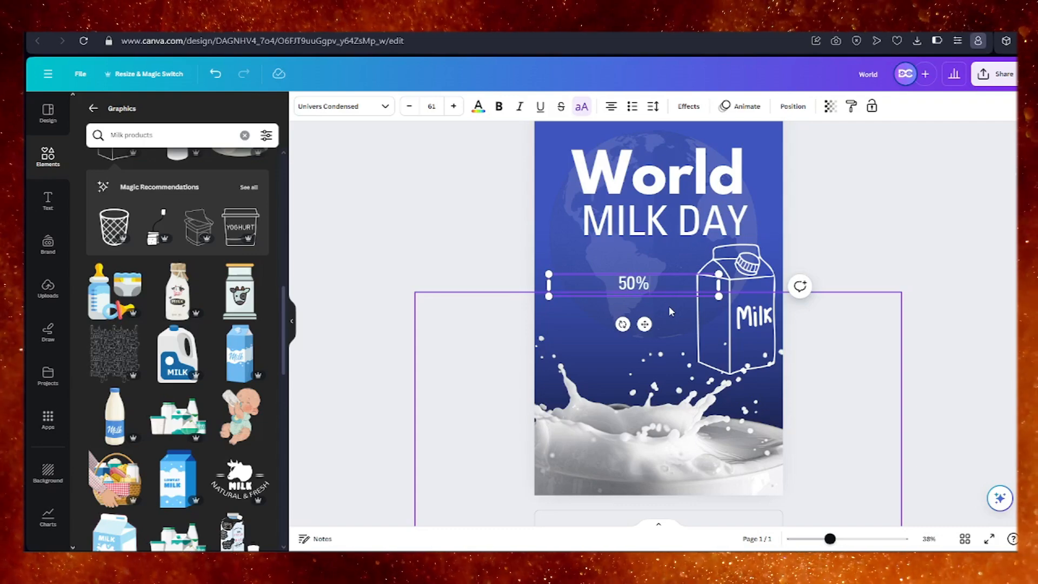
{"action": "type", "text": " O"}
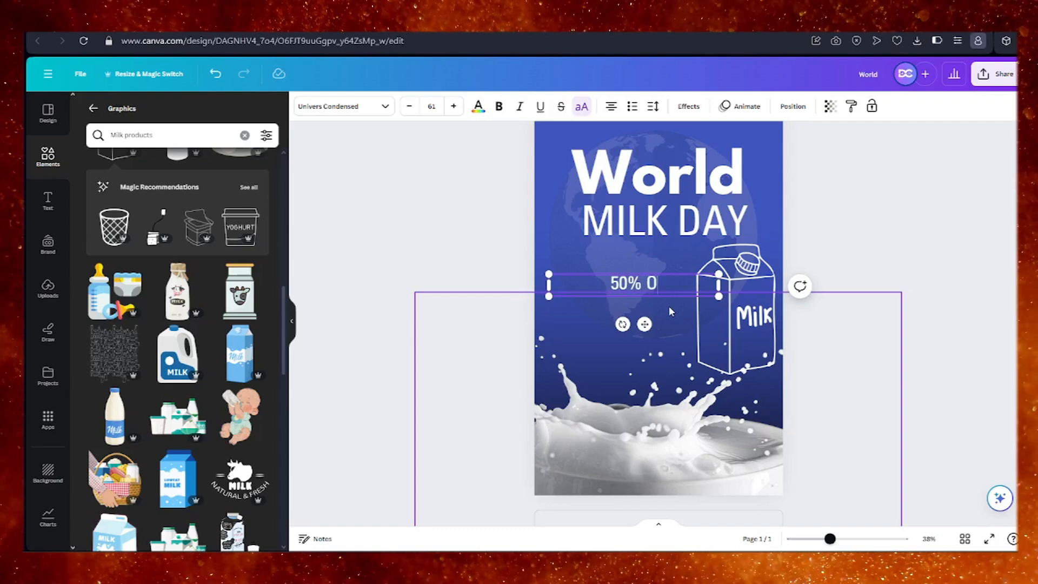
{"action": "type", "text": "FF"}
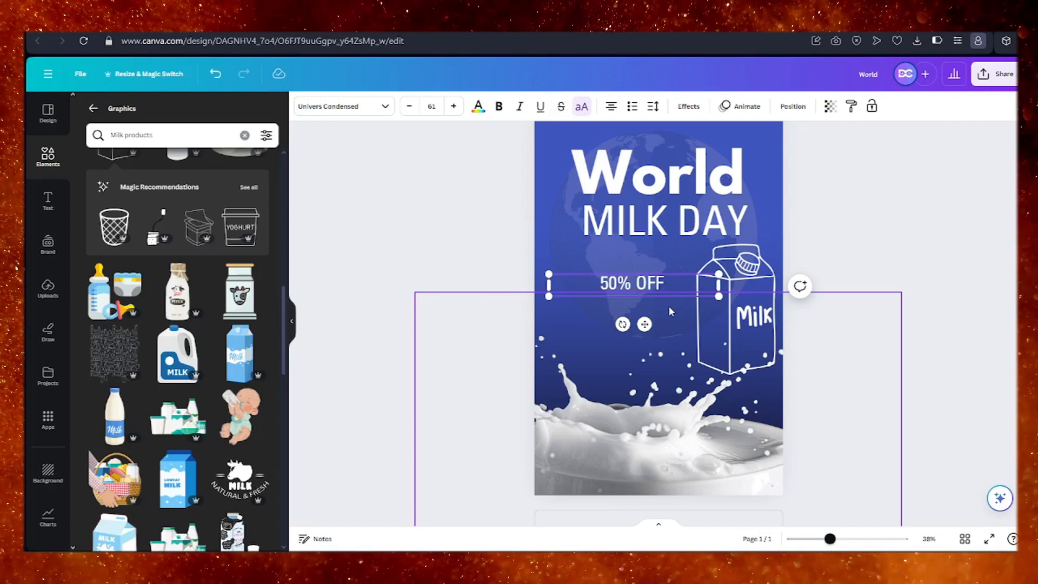
{"action": "type", "text": " ON EVERY MILK PRODUCT"}
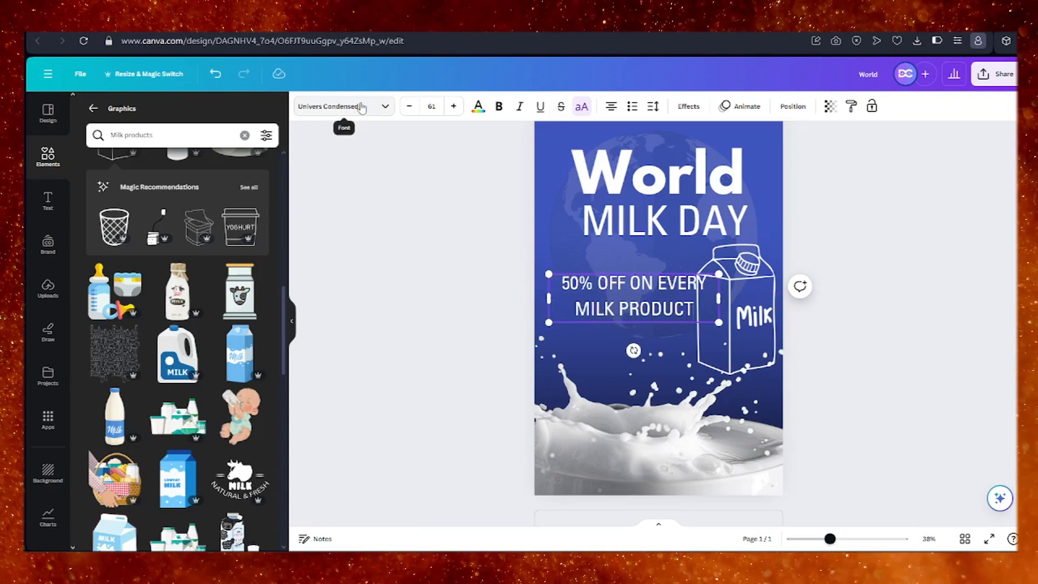
Try other corporate fonts on the offer text, settle on Barlow Condensed and reduce its size to 39.
{"action": "left_click", "coordinate": [339, 106]}
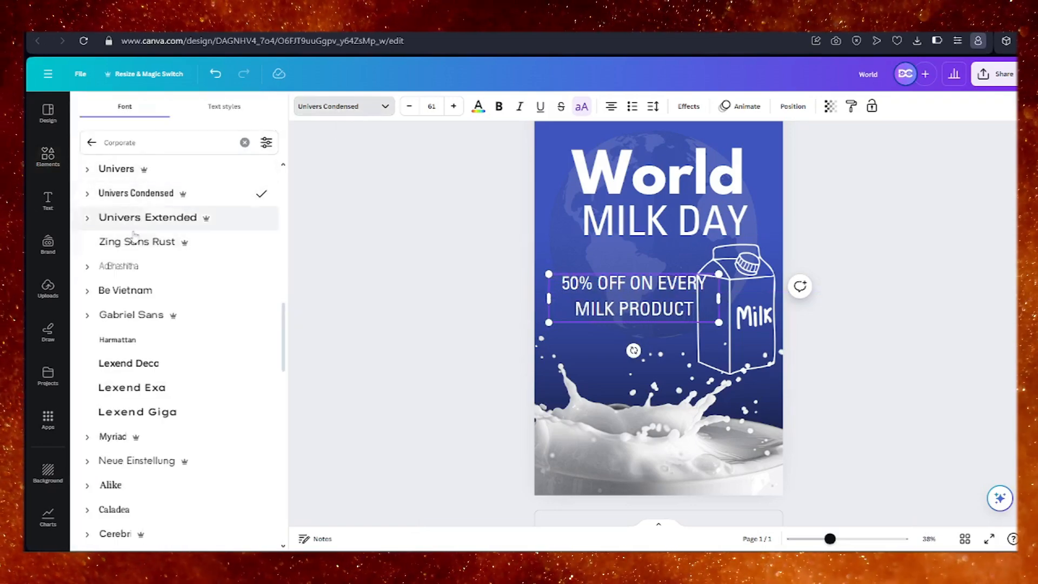
{"action": "left_click", "coordinate": [154, 295]}
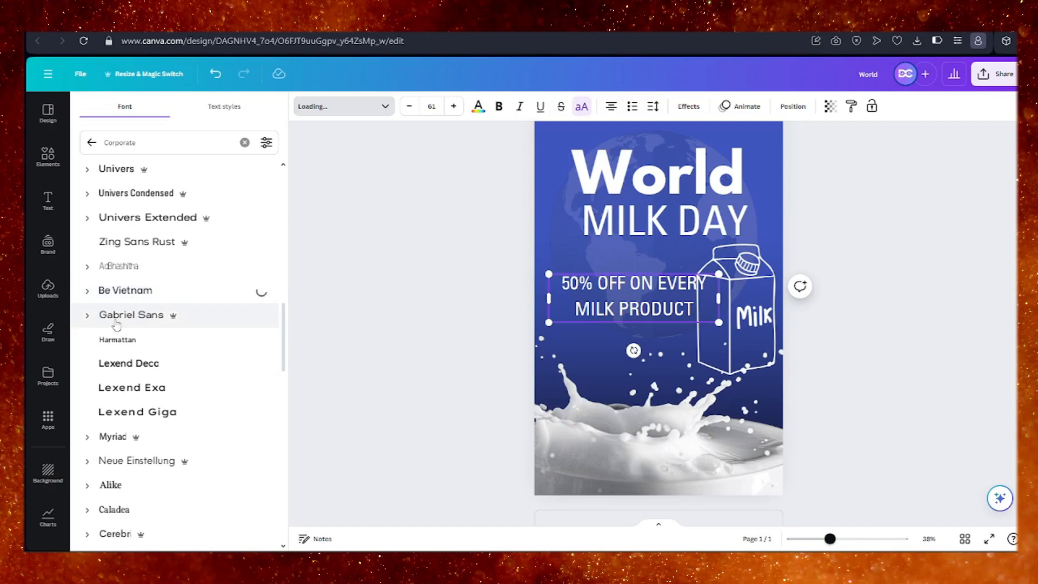
{"action": "left_click", "coordinate": [154, 242]}
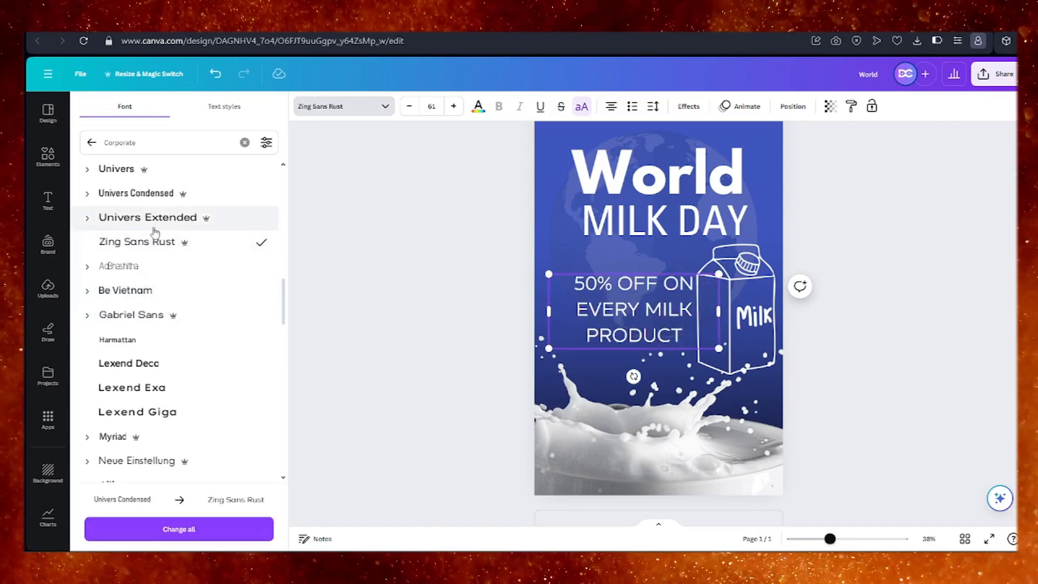
{"action": "left_click", "coordinate": [168, 194]}
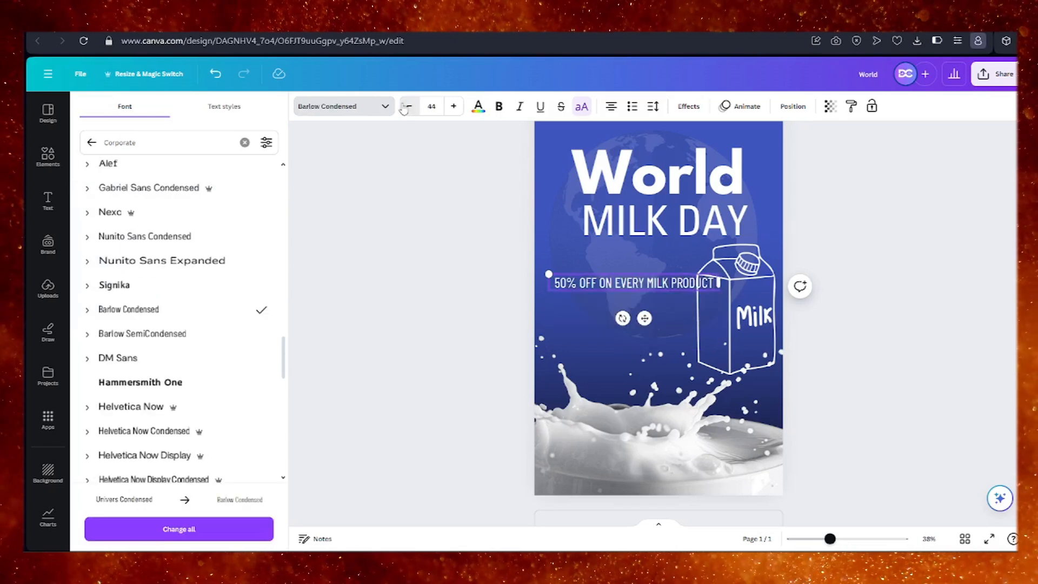
{"action": "left_click", "coordinate": [412, 109]}
{"action": "left_click", "coordinate": [412, 110]}
{"action": "left_click", "coordinate": [412, 110]}
{"action": "left_click", "coordinate": [412, 110]}
{"action": "left_click", "coordinate": [411, 110]}
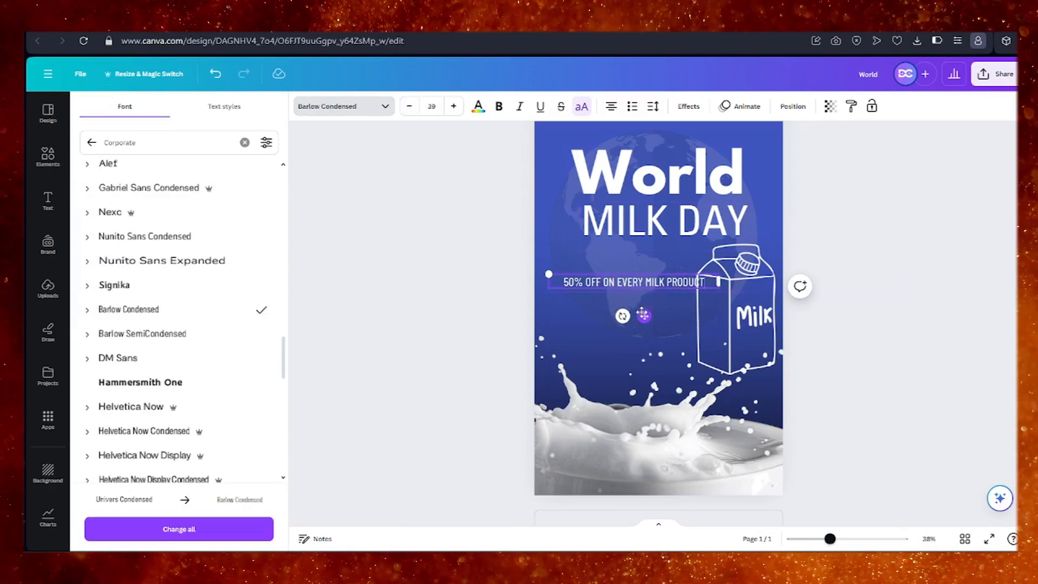
Place the offer text just beneath "MILK DAY", aligned under the headings, and lower the outline milk carton until it meets the splash.
{"action": "left_click_drag", "start_coordinate": [644, 316], "coordinate": [655, 279]}
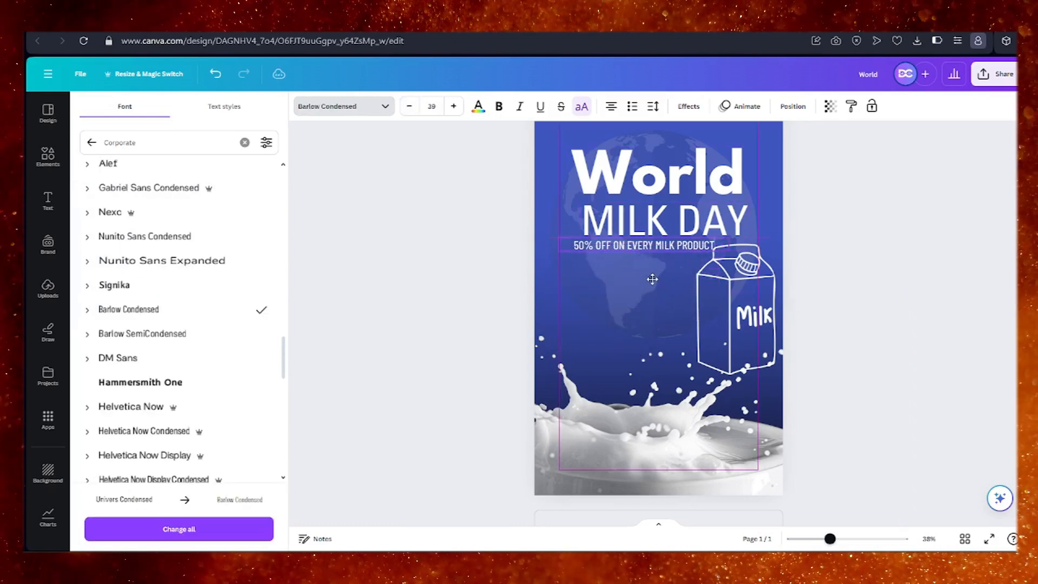
{"action": "left_click_drag", "start_coordinate": [739, 320], "coordinate": [738, 352]}
{"action": "left_click", "coordinate": [745, 232]}
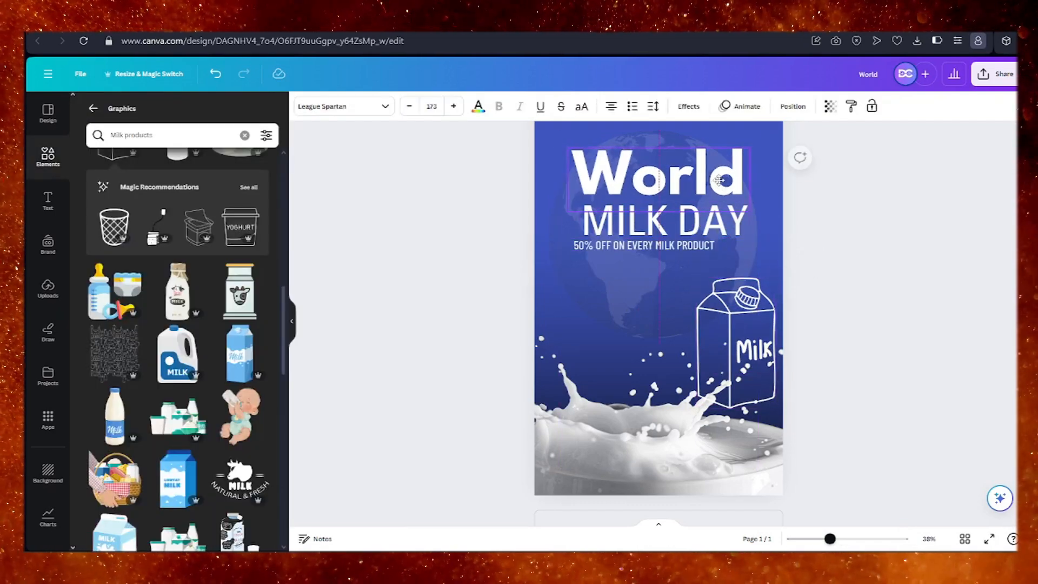
{"action": "left_click", "coordinate": [577, 253]}
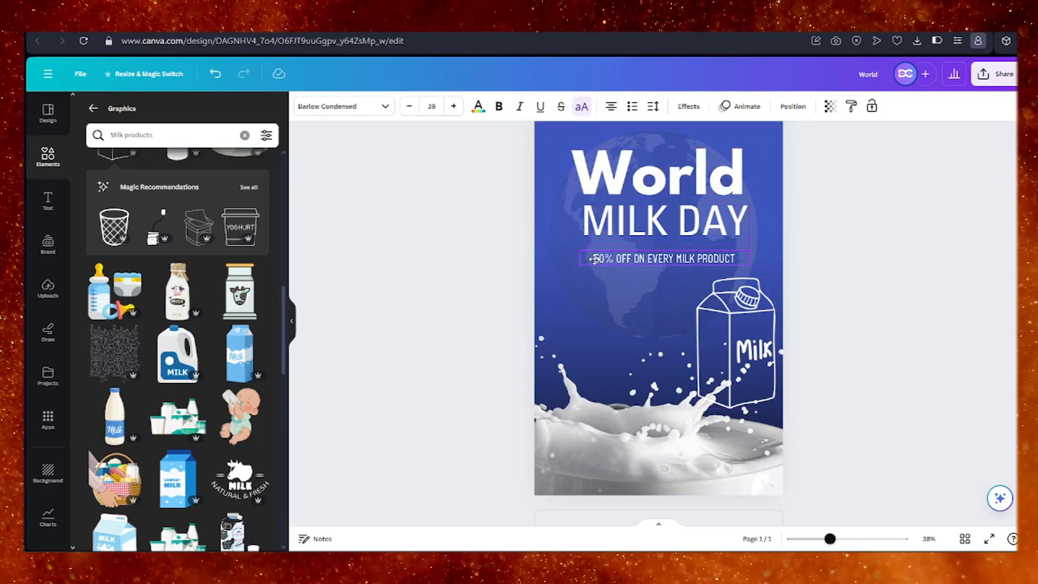
{"action": "left_click", "coordinate": [591, 318]}
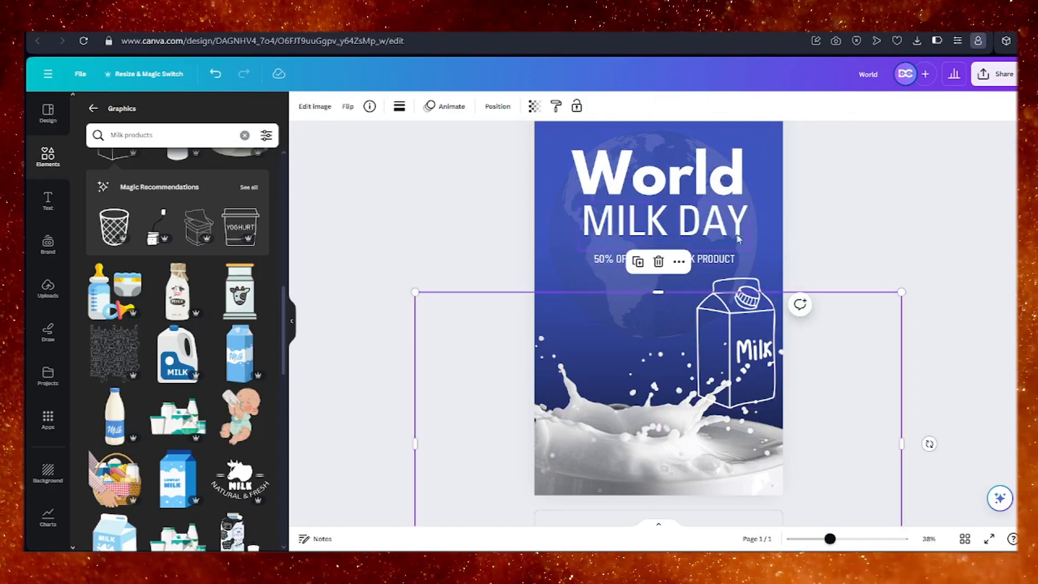
Make the whole "50% OFF ON EVERY MILK PRODUCT" line bold.
{"action": "left_click", "coordinate": [605, 261]}
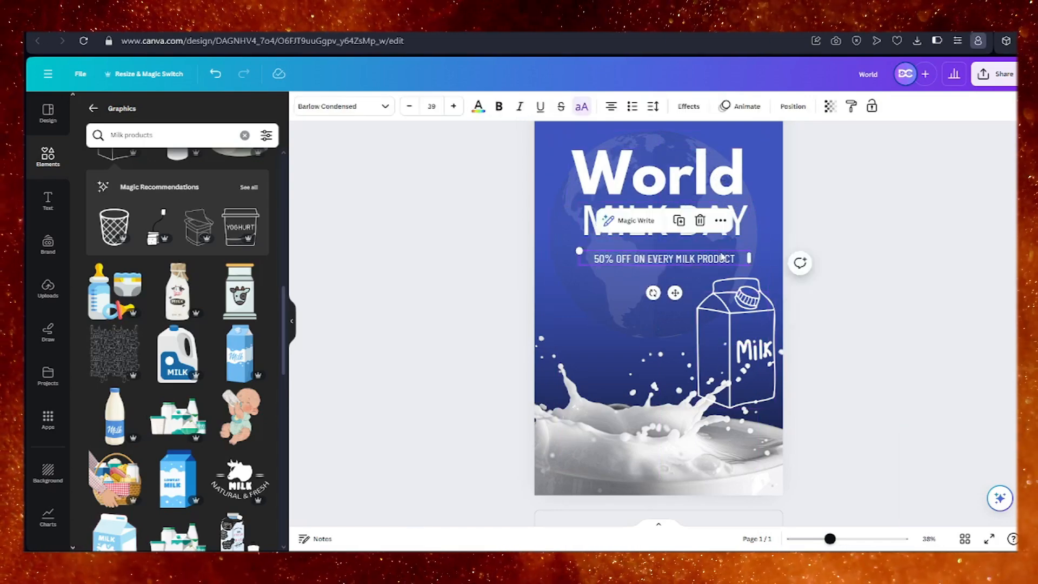
{"action": "left_click", "coordinate": [597, 260]}
{"action": "left_click_drag", "start_coordinate": [595, 259], "coordinate": [738, 259]}
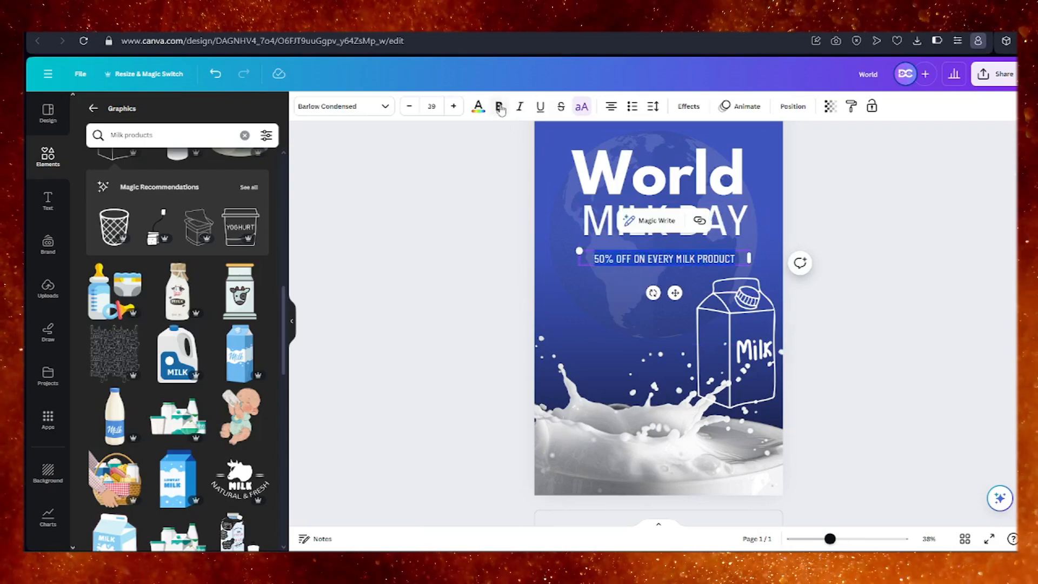
{"action": "left_click", "coordinate": [498, 106]}
{"action": "key", "text": "Escape"}
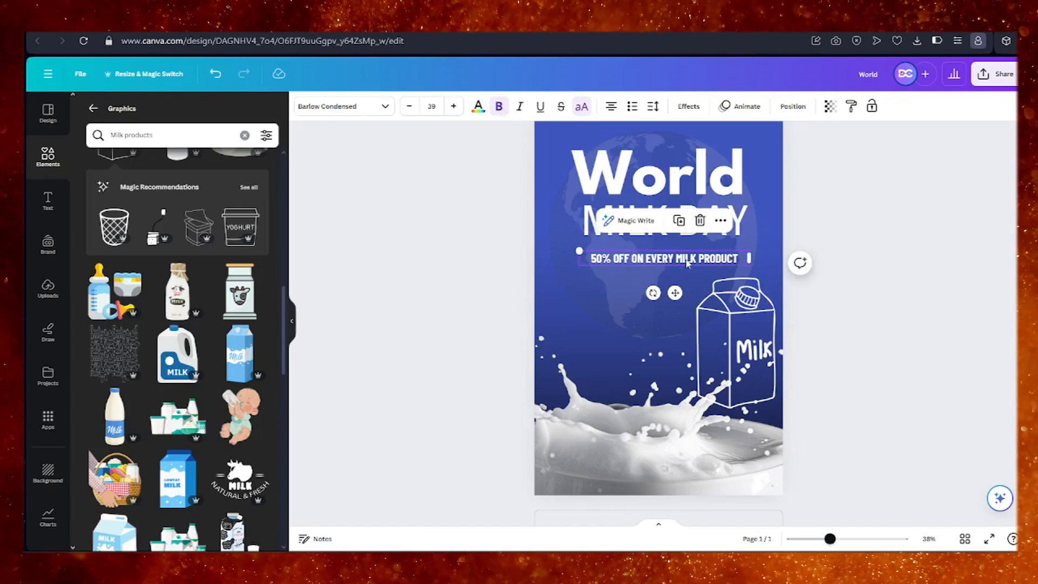
{"action": "left_click", "coordinate": [685, 260]}
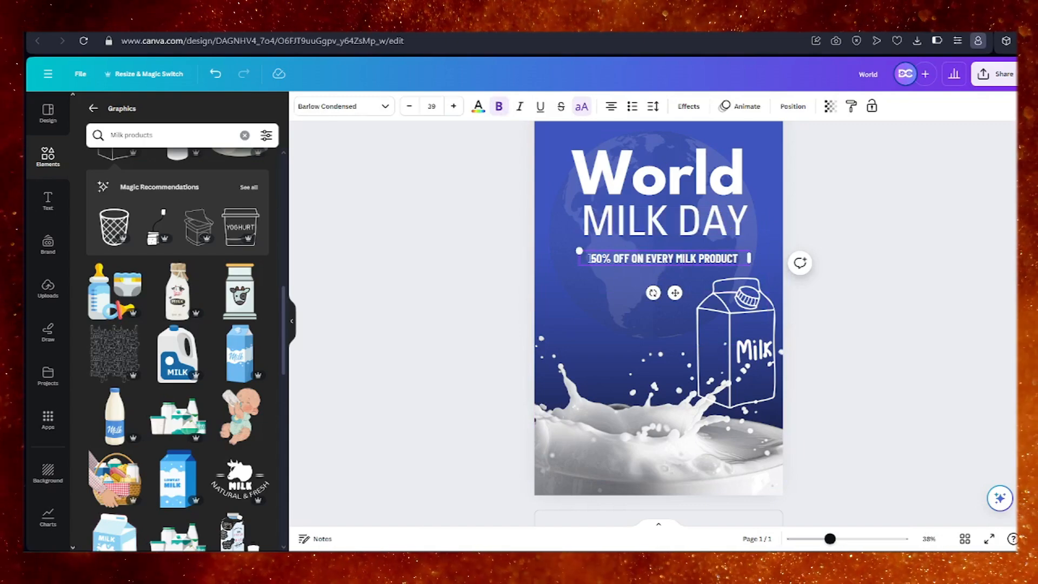
{"action": "left_click_drag", "start_coordinate": [593, 260], "coordinate": [747, 259]}
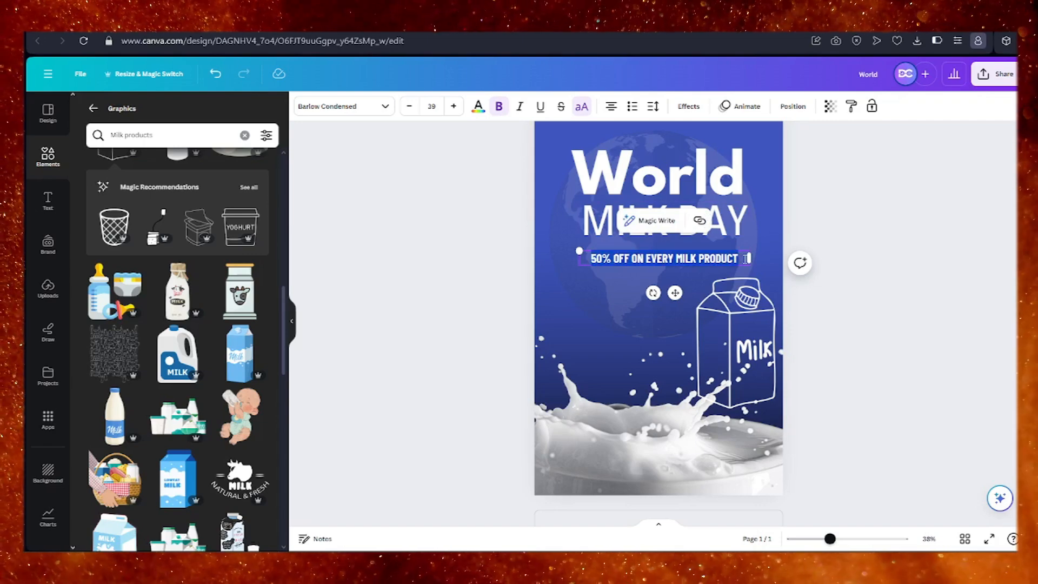
{"action": "left_click", "coordinate": [698, 222]}
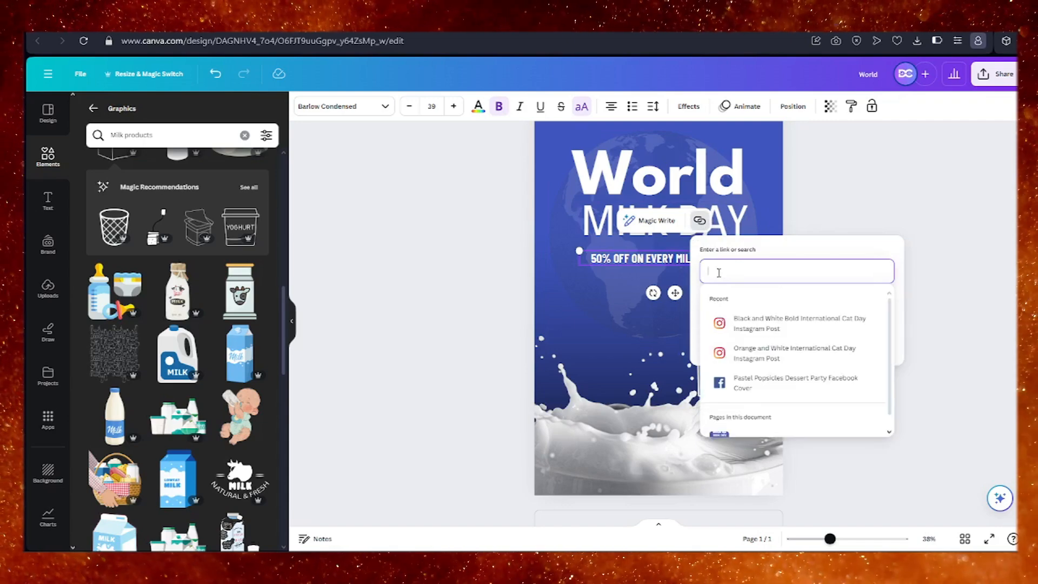
{"action": "type", "text": "https://worldmilkday.org"}
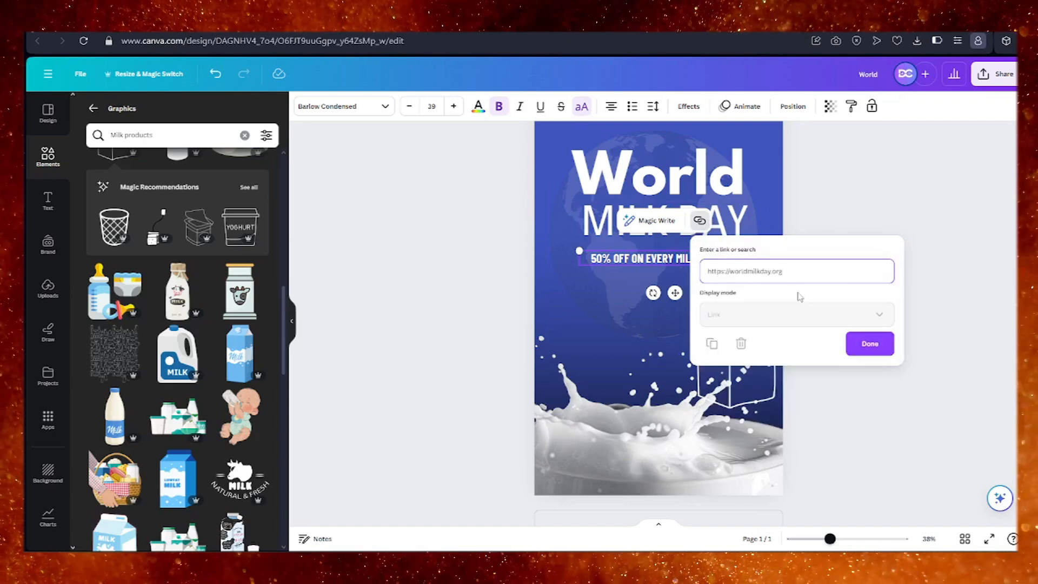
{"action": "left_click", "coordinate": [865, 348]}
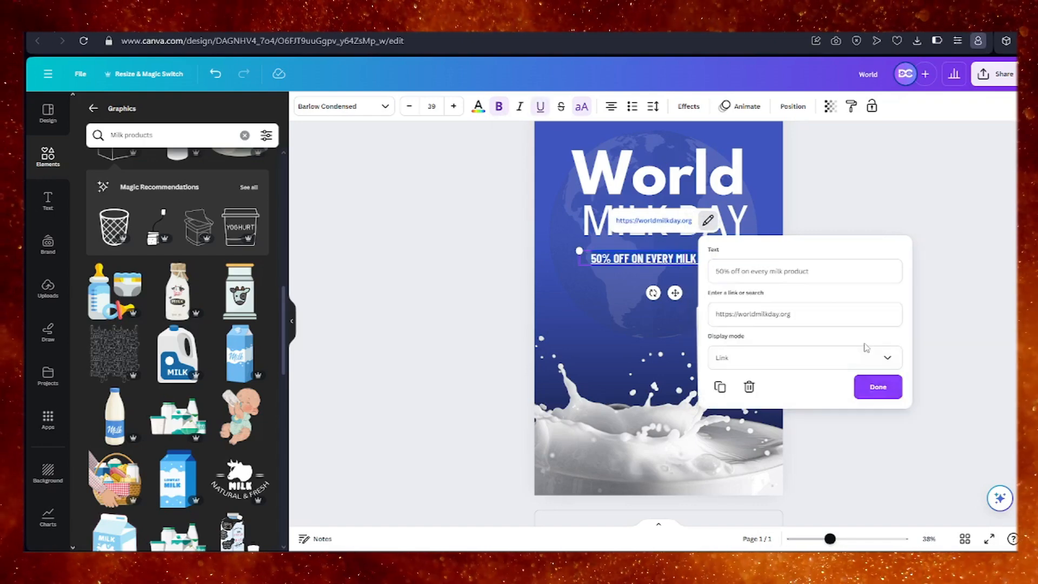
{"action": "left_click", "coordinate": [602, 297]}
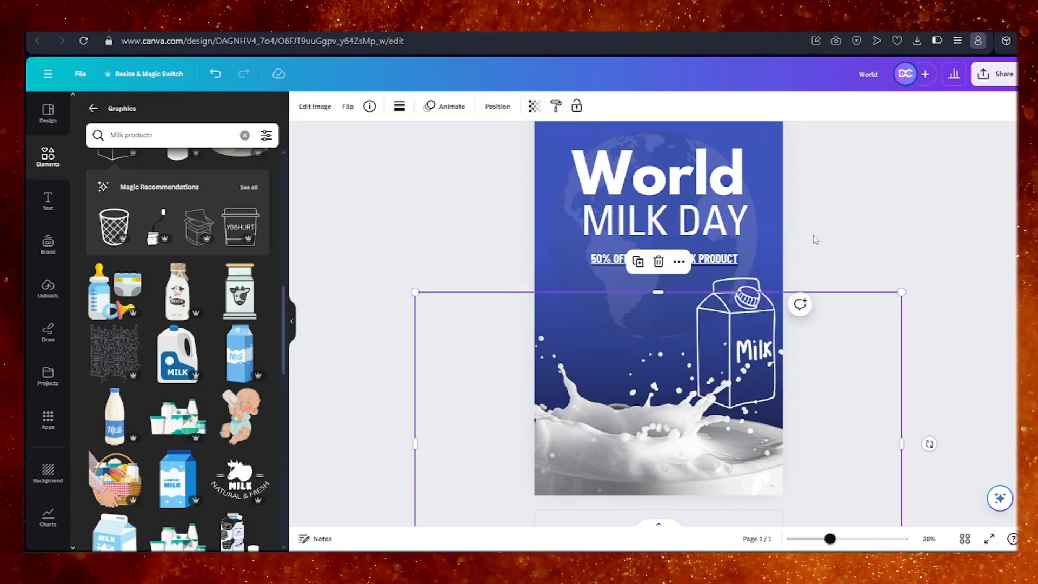
{"action": "left_click", "coordinate": [762, 206]}
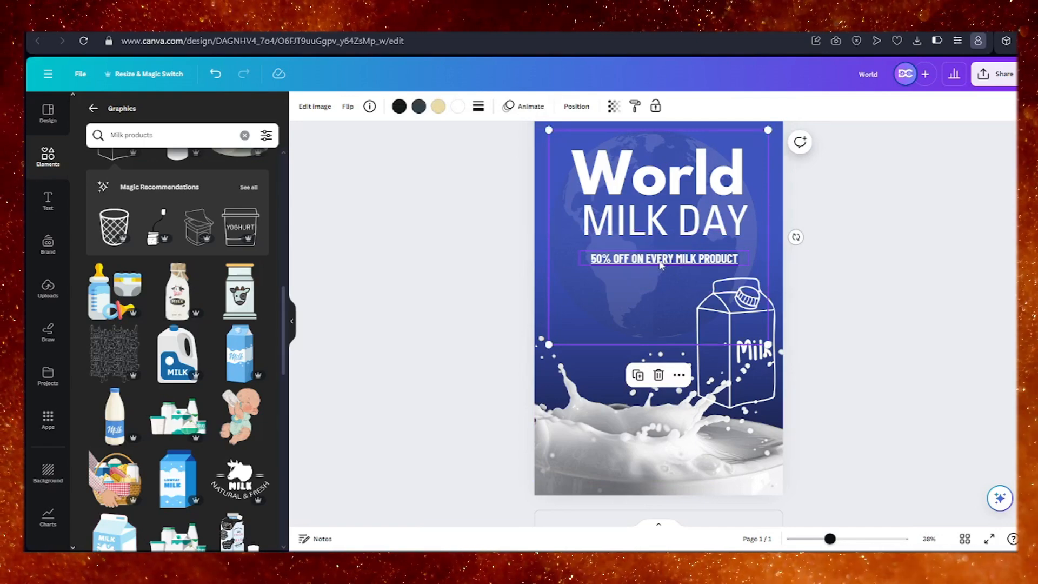
Move the linked offer text up the page to sit above the "World" heading.
{"action": "left_click", "coordinate": [661, 265]}
{"action": "scroll", "coordinate": [659, 266], "scroll_direction": "down", "scroll_amount": 1}
{"action": "scroll", "coordinate": [590, 282], "scroll_direction": "up", "scroll_amount": 1}
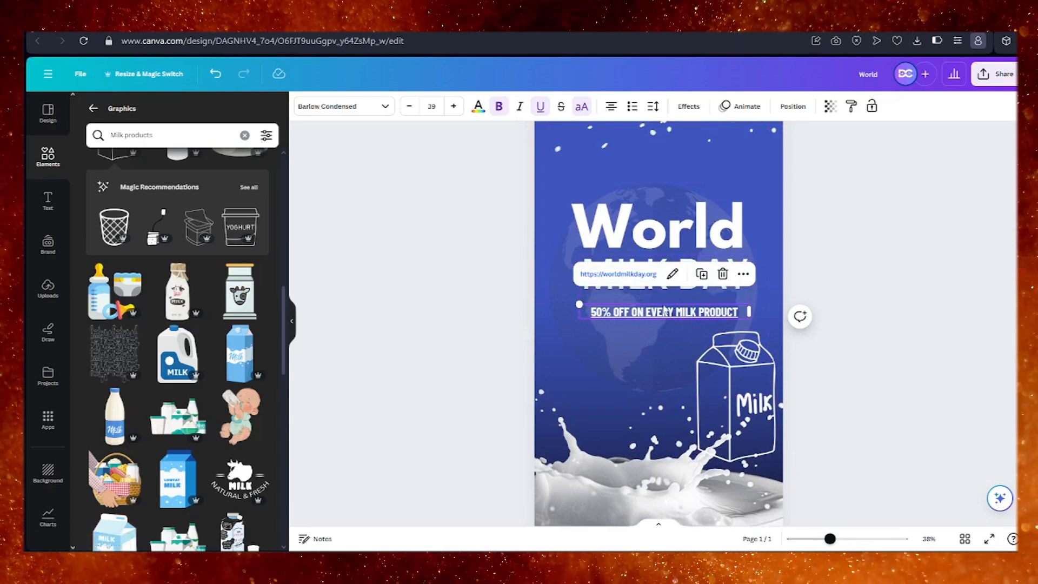
{"action": "left_click_drag", "start_coordinate": [664, 312], "coordinate": [659, 140]}
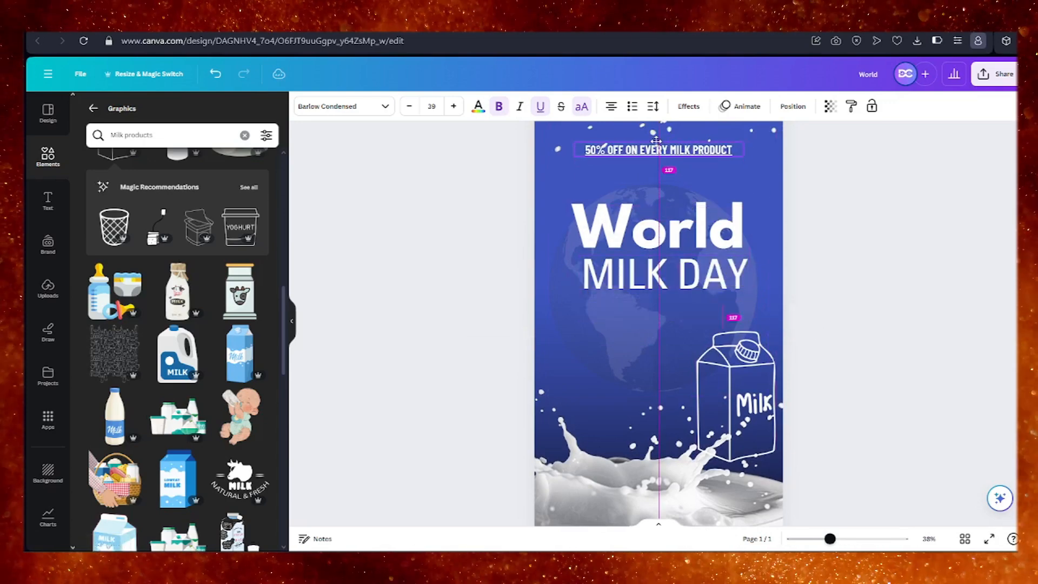
Move the linked offer text back down to just beneath "MILK DAY" and raise the "World" heading slightly.
{"action": "left_click", "coordinate": [774, 279]}
{"action": "scroll", "coordinate": [774, 279], "scroll_direction": "up", "scroll_amount": 1}
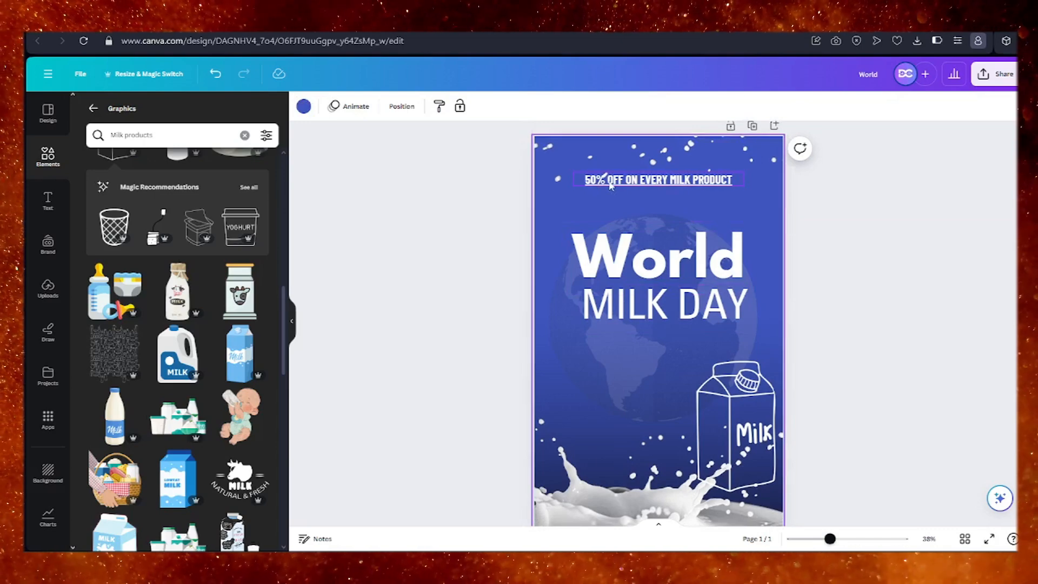
{"action": "mouse_move", "coordinate": [632, 185]}
{"action": "left_mouse_down"}
{"action": "mouse_move", "coordinate": [623, 180]}
{"action": "mouse_move", "coordinate": [632, 180]}
{"action": "left_mouse_up"}
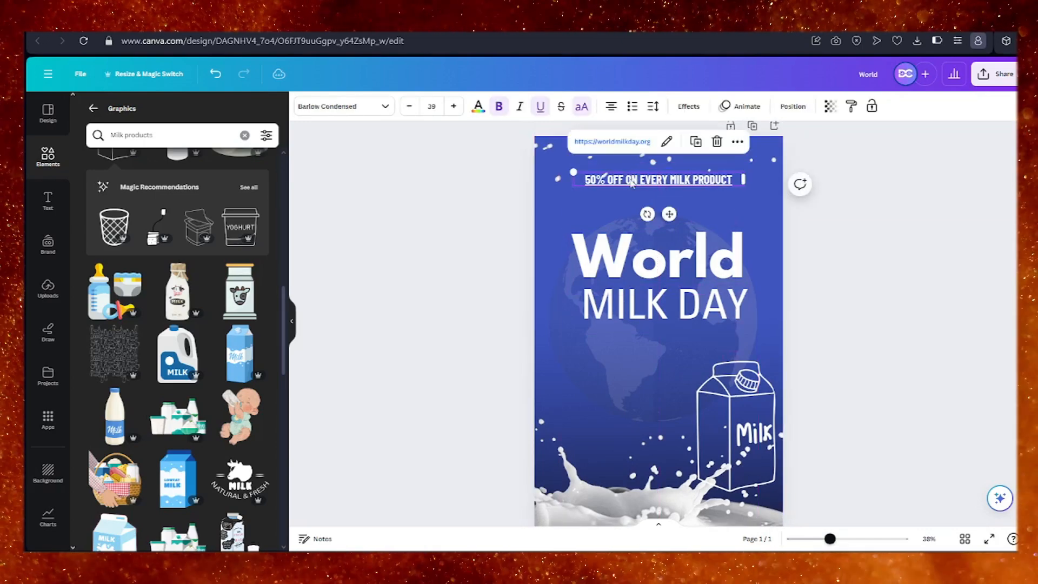
{"action": "left_click", "coordinate": [744, 215]}
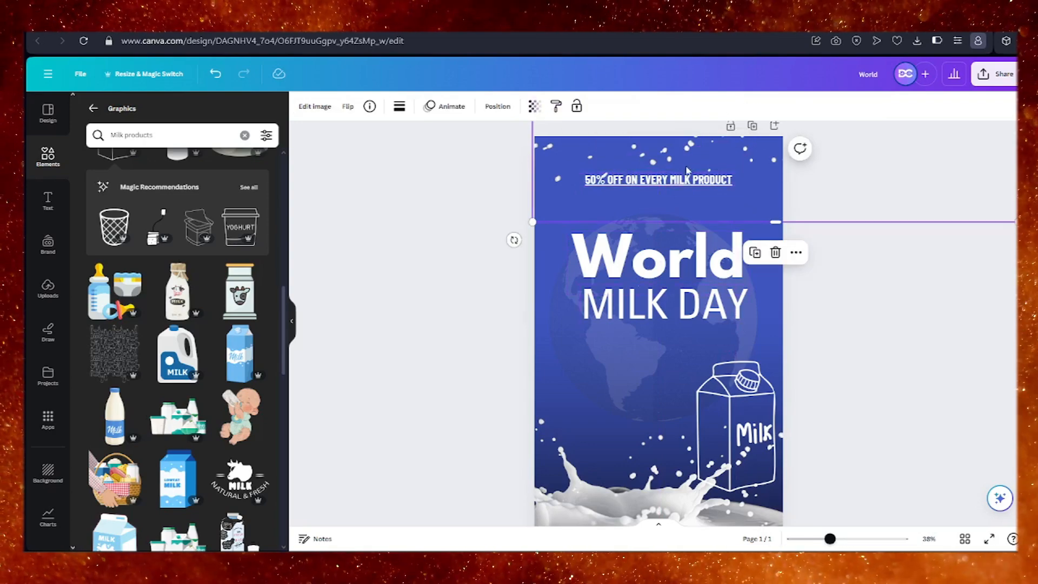
{"action": "left_click_drag", "start_coordinate": [686, 170], "coordinate": [691, 331]}
{"action": "scroll", "coordinate": [827, 362], "scroll_direction": "down", "scroll_amount": 1}
{"action": "left_click", "coordinate": [827, 363]}
{"action": "scroll", "coordinate": [827, 362], "scroll_direction": "up", "scroll_amount": 1}
{"action": "left_click", "coordinate": [830, 303]}
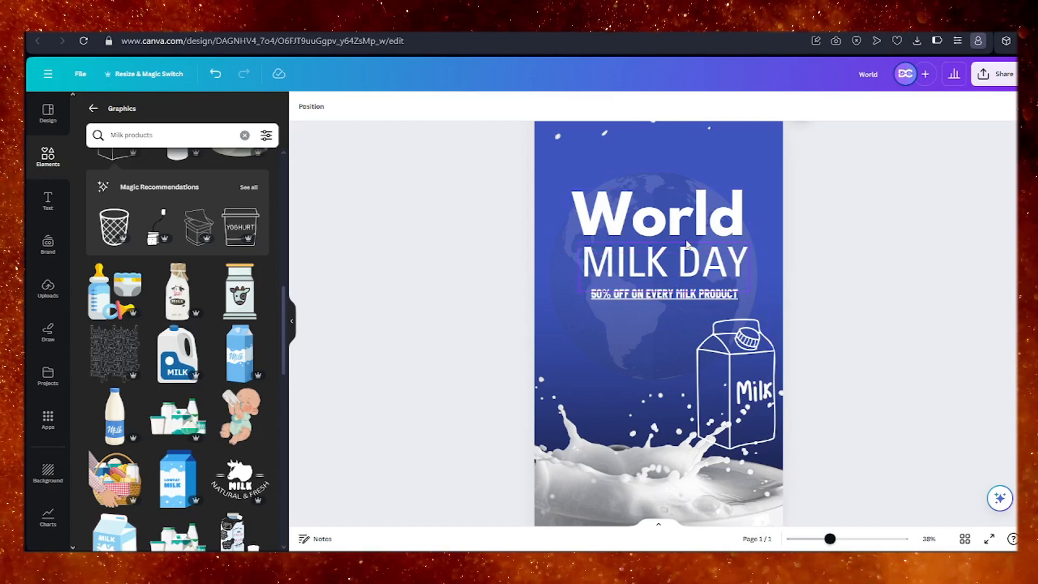
{"action": "left_click_drag", "start_coordinate": [695, 218], "coordinate": [694, 210]}
{"action": "left_click", "coordinate": [664, 313]}
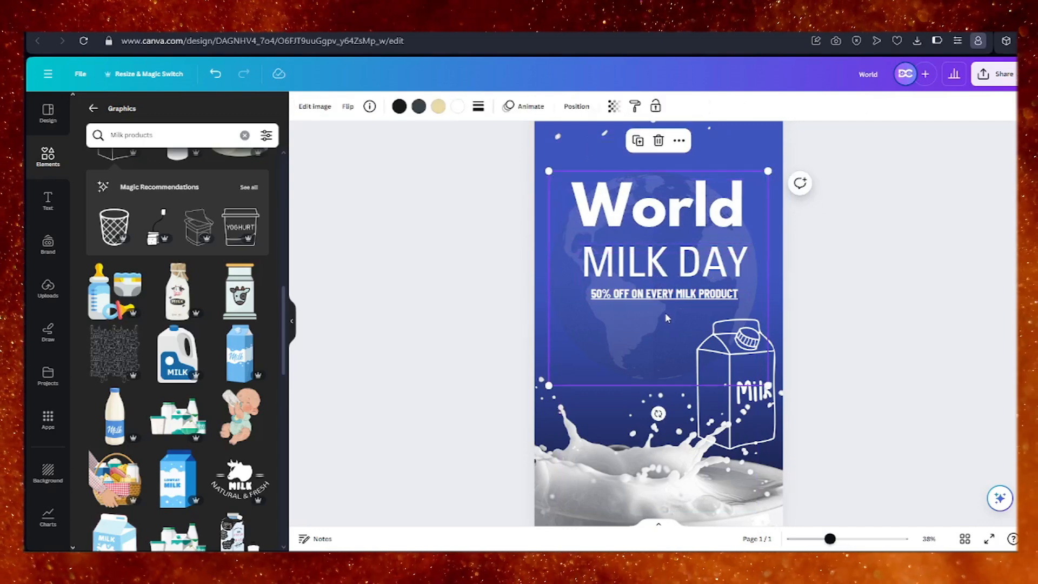
Add the sketched milk bottle graphic from the "Milk products" results beside the carton and recolour it white.
{"action": "scroll", "coordinate": [207, 271], "scroll_direction": "down", "scroll_amount": 5}
{"action": "scroll", "coordinate": [206, 271], "scroll_direction": "up", "scroll_amount": 5}
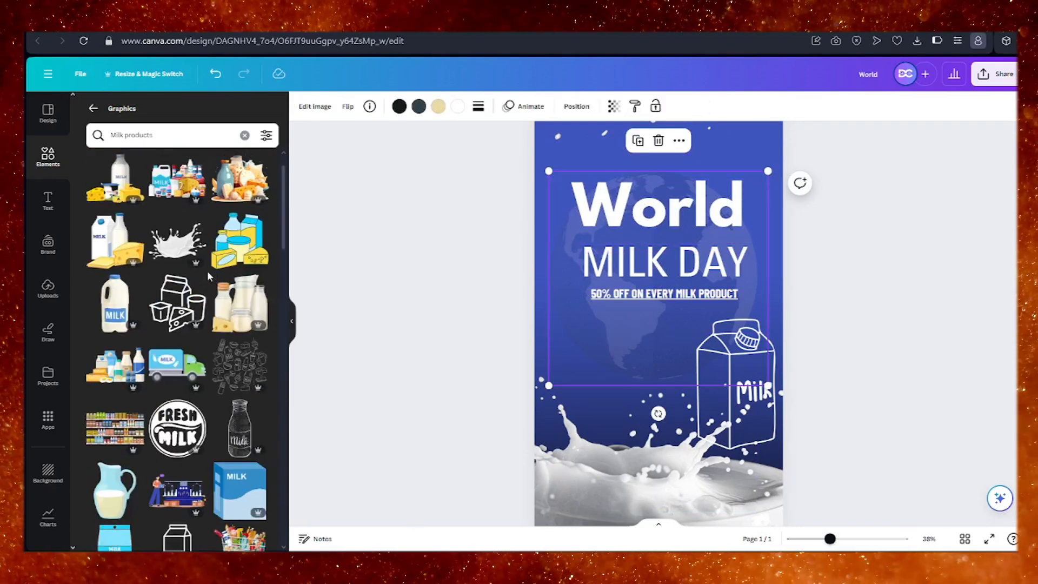
{"action": "scroll", "coordinate": [216, 359], "scroll_direction": "down", "scroll_amount": 6}
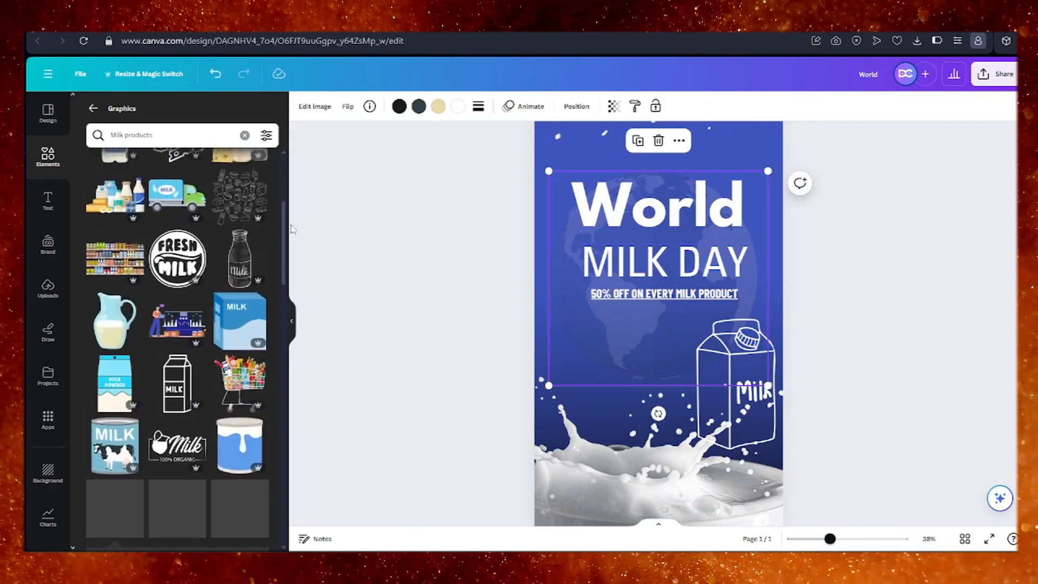
{"action": "scroll", "coordinate": [238, 260], "scroll_direction": "down", "scroll_amount": 1}
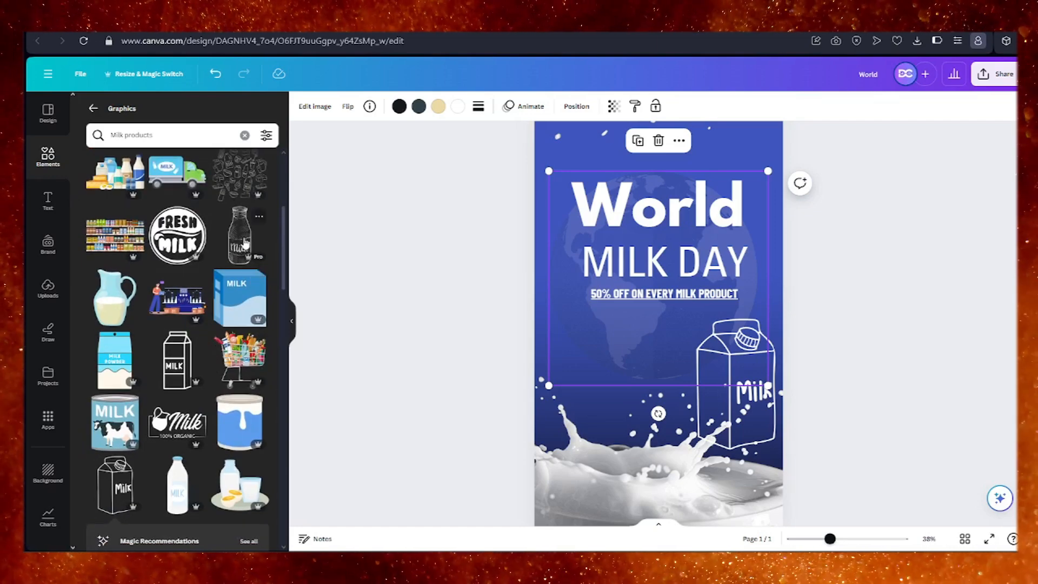
{"action": "left_click_drag", "start_coordinate": [244, 243], "coordinate": [567, 358]}
{"action": "left_click", "coordinate": [399, 106]}
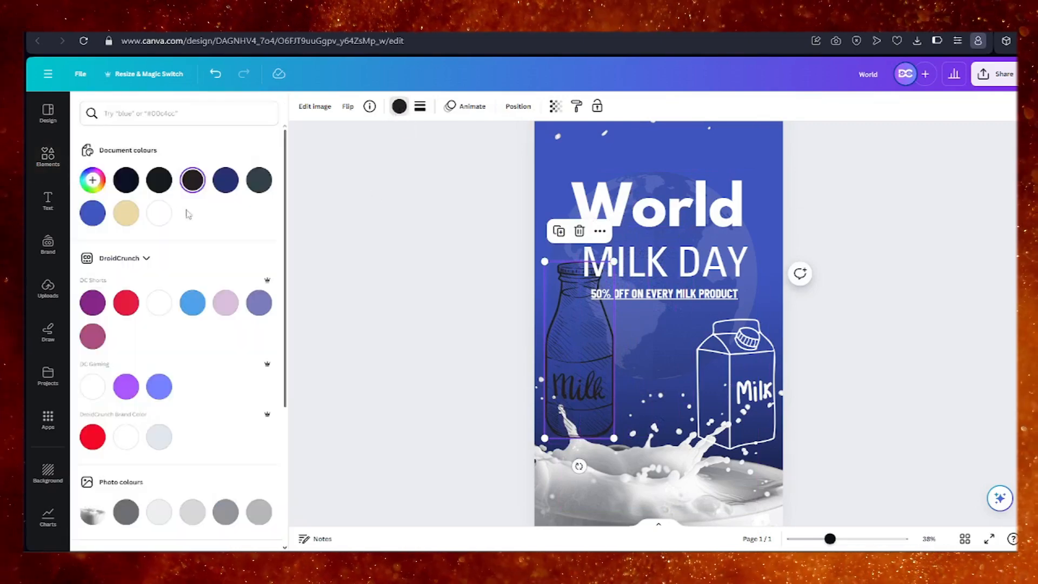
{"action": "left_click", "coordinate": [159, 303]}
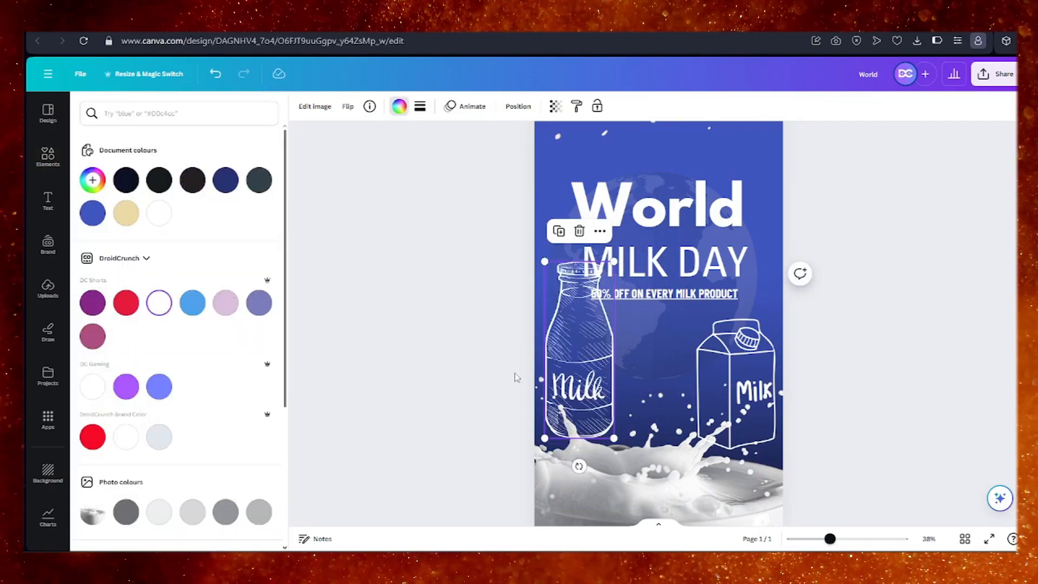
{"action": "left_click", "coordinate": [629, 335]}
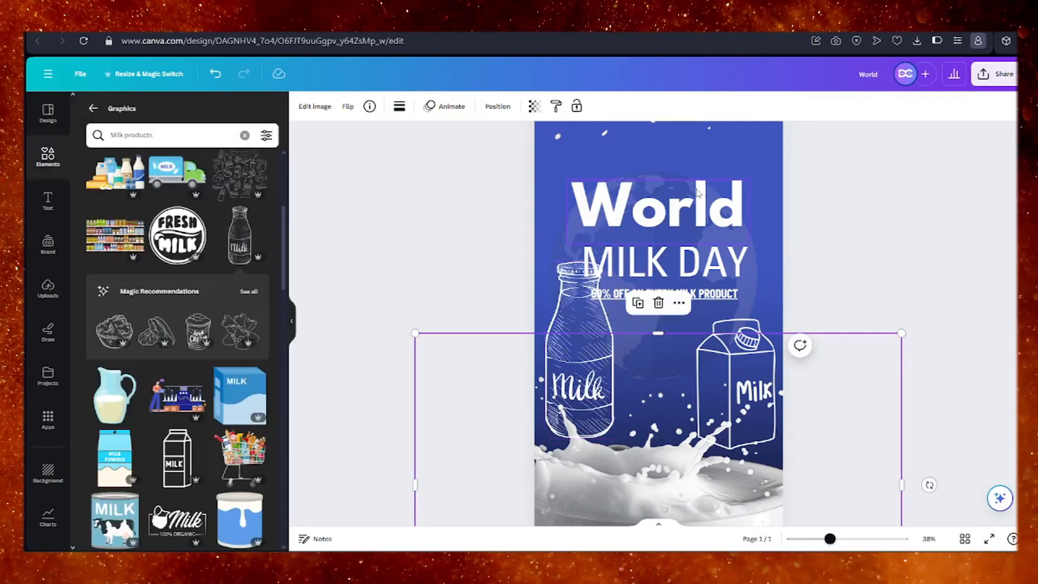
Delete the outline milk carton and shift the sketched bottle slightly up to the page's left edge.
{"action": "scroll", "coordinate": [824, 277], "scroll_direction": "down", "scroll_amount": 1}
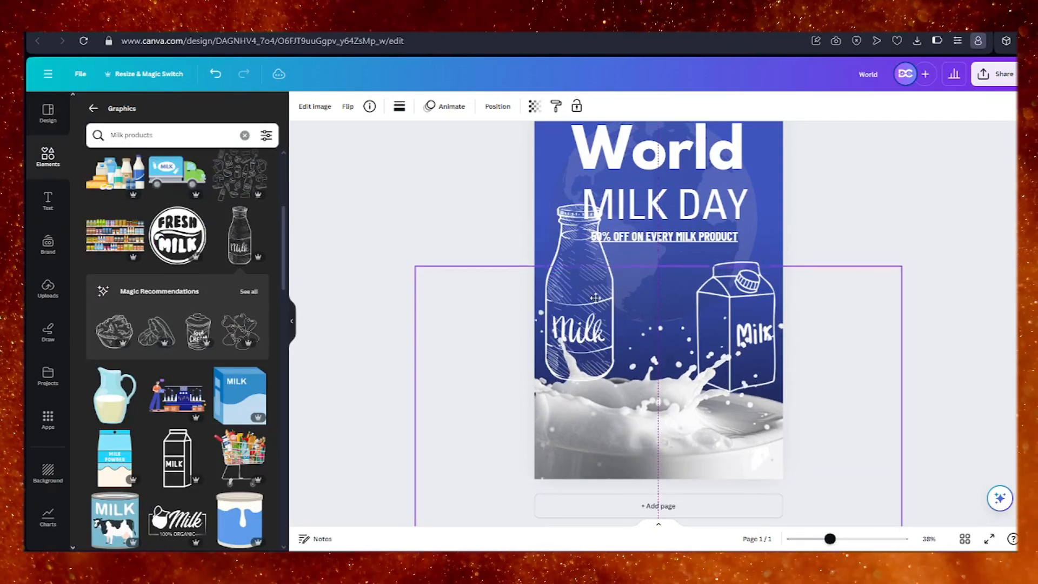
{"action": "left_click", "coordinate": [736, 325]}
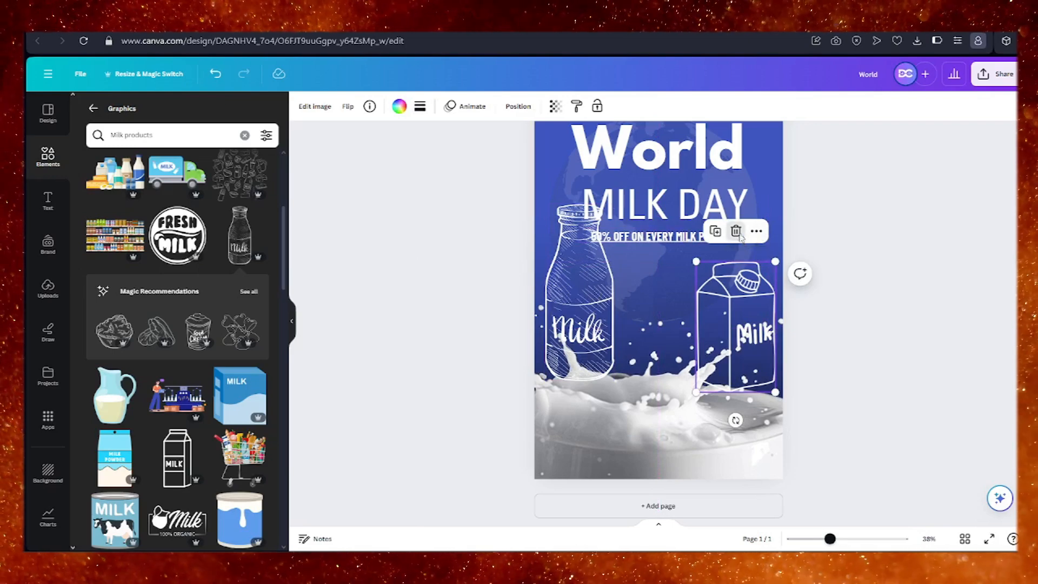
{"action": "left_click", "coordinate": [736, 231]}
{"action": "left_click", "coordinate": [590, 281]}
{"action": "mouse_move", "coordinate": [589, 281]}
{"action": "left_mouse_down"}
{"action": "mouse_move", "coordinate": [720, 282]}
{"action": "mouse_move", "coordinate": [566, 317]}
{"action": "mouse_move", "coordinate": [579, 274]}
{"action": "left_mouse_up"}
Raise the "World" heading, globe, "MILK DAY" heading and offer line, keeping them stacked in order near the top of the page.
{"action": "scroll", "coordinate": [638, 273], "scroll_direction": "up", "scroll_amount": 2}
{"action": "left_click_drag", "start_coordinate": [681, 271], "coordinate": [677, 207]}
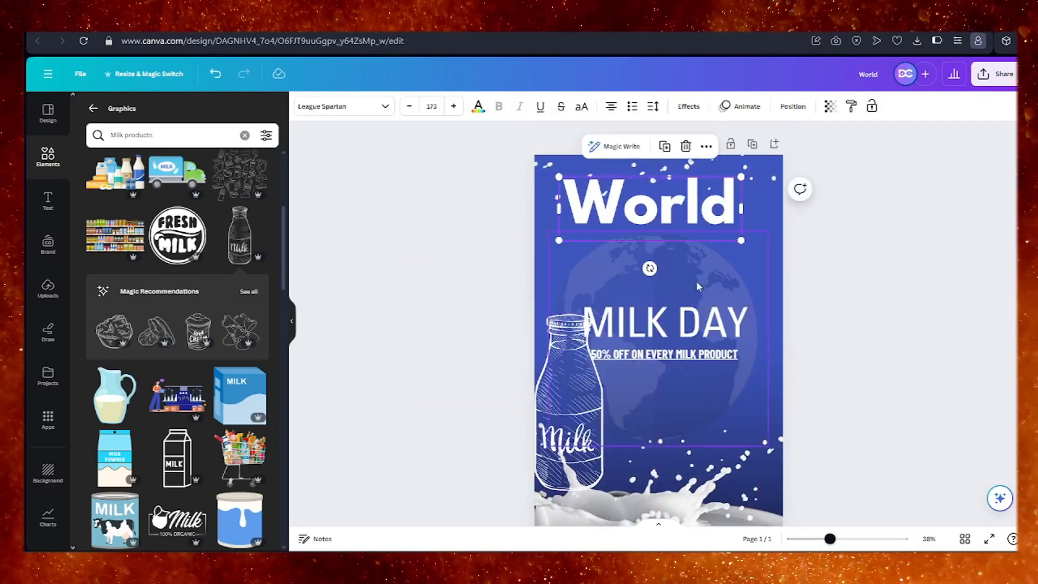
{"action": "left_click_drag", "start_coordinate": [696, 280], "coordinate": [701, 219]}
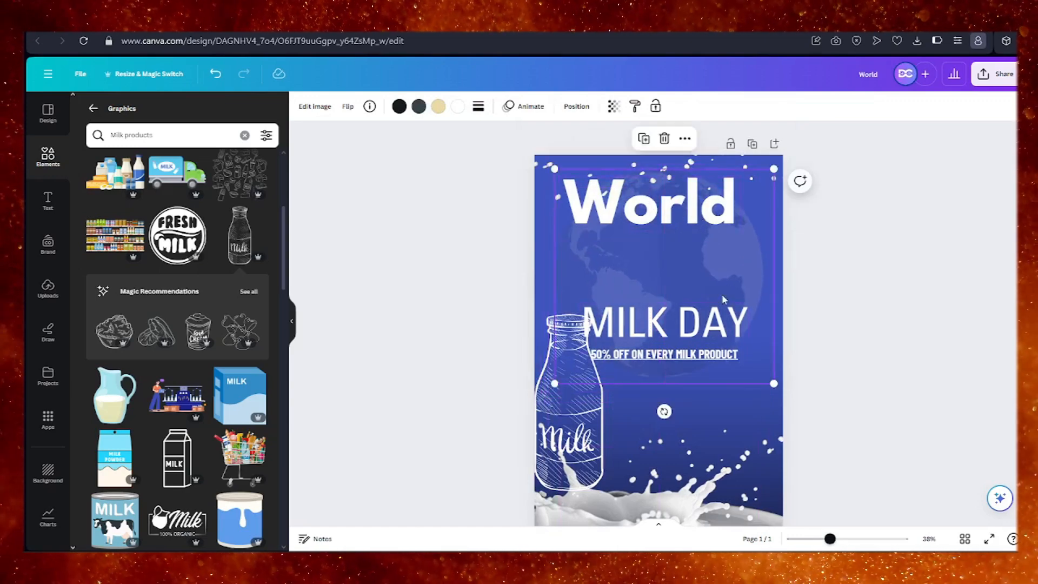
{"action": "left_click_drag", "start_coordinate": [725, 315], "coordinate": [715, 250]}
{"action": "left_click_drag", "start_coordinate": [694, 354], "coordinate": [695, 292]}
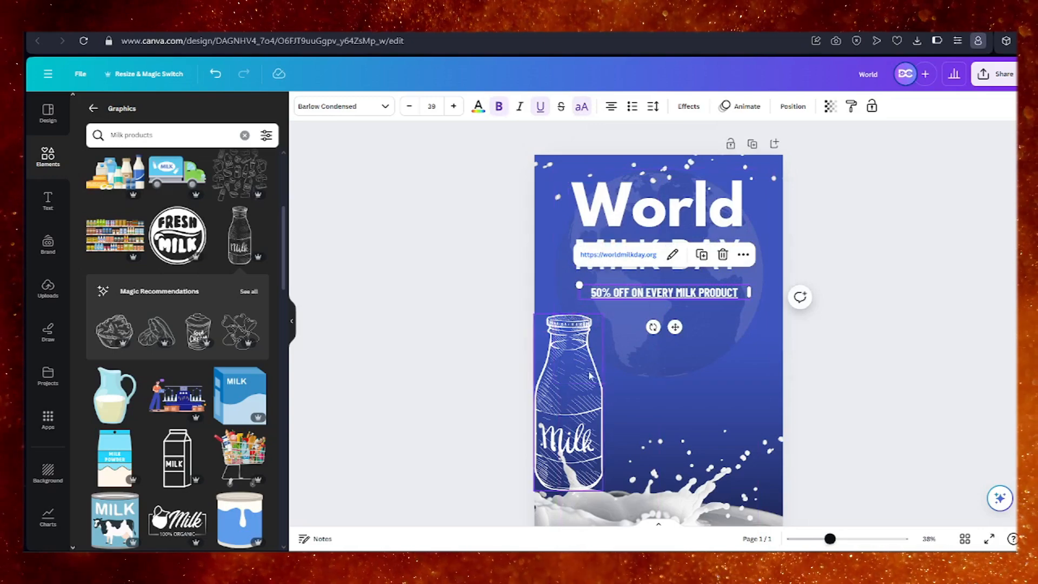
Centre the sketched milk bottle horizontally on the page, between the offer line and the milk splash.
{"action": "left_click_drag", "start_coordinate": [588, 376], "coordinate": [672, 374]}
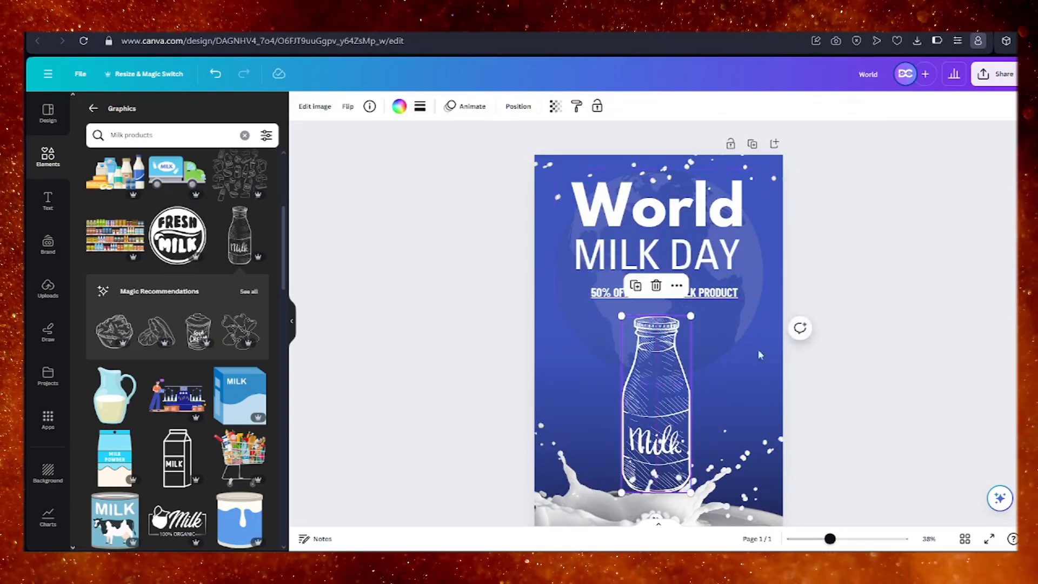
{"action": "left_click", "coordinate": [884, 300]}
{"action": "scroll", "coordinate": [884, 300], "scroll_direction": "down", "scroll_amount": 2}
{"action": "scroll", "coordinate": [885, 300], "scroll_direction": "up", "scroll_amount": 2}
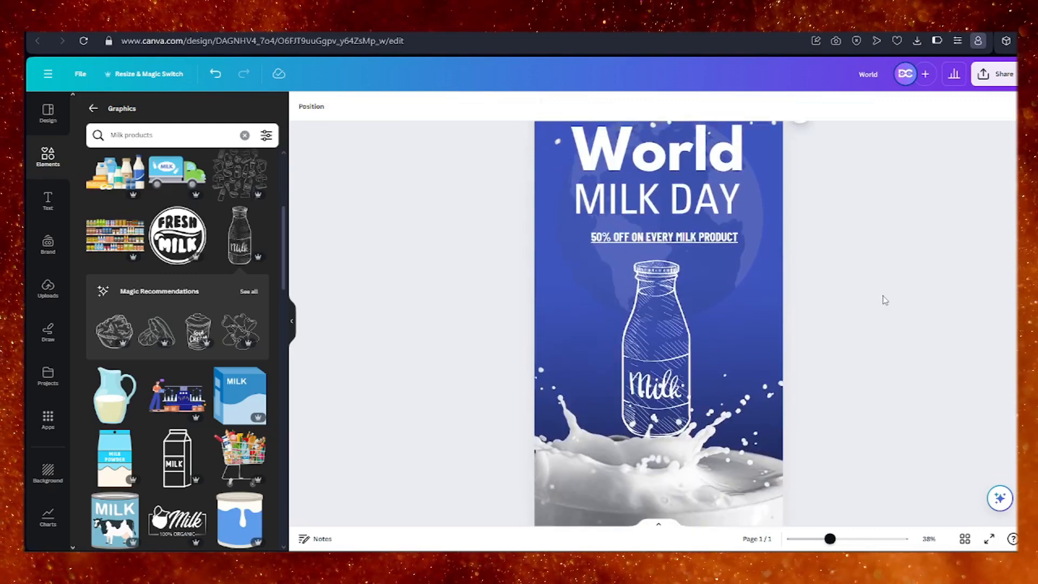
{"action": "scroll", "coordinate": [885, 300], "scroll_direction": "down", "scroll_amount": 1}
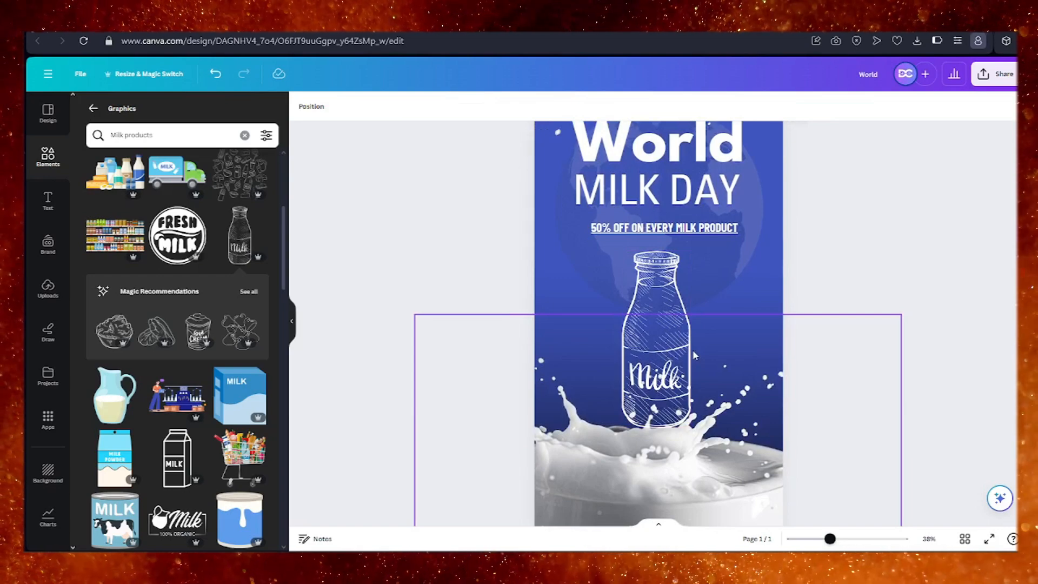
{"action": "scroll", "coordinate": [723, 329], "scroll_direction": "up", "scroll_amount": 1}
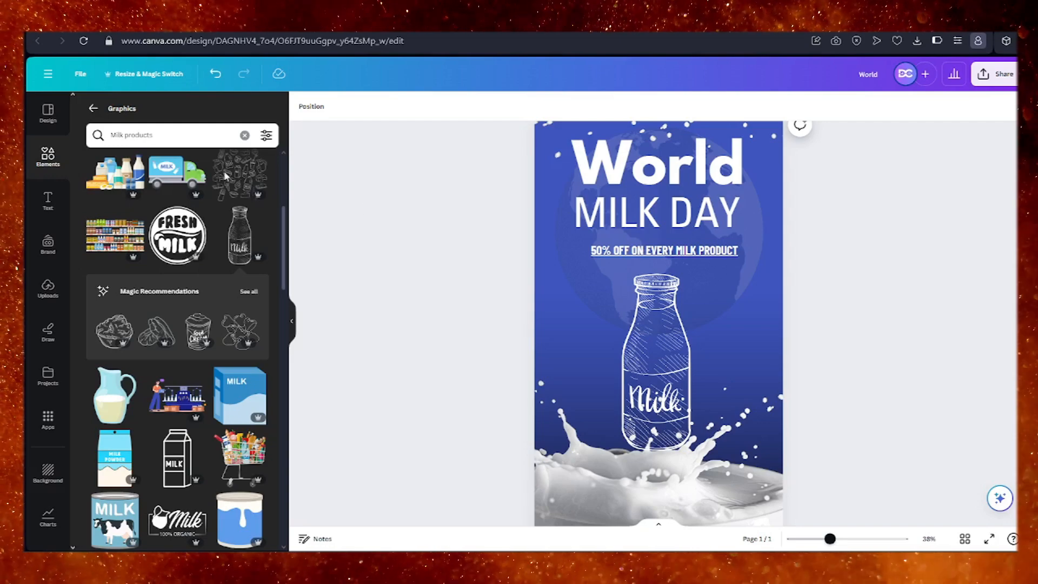
Save the World Milk Day design.
{"action": "left_click", "coordinate": [48, 71]}
{"action": "left_click", "coordinate": [850, 359]}
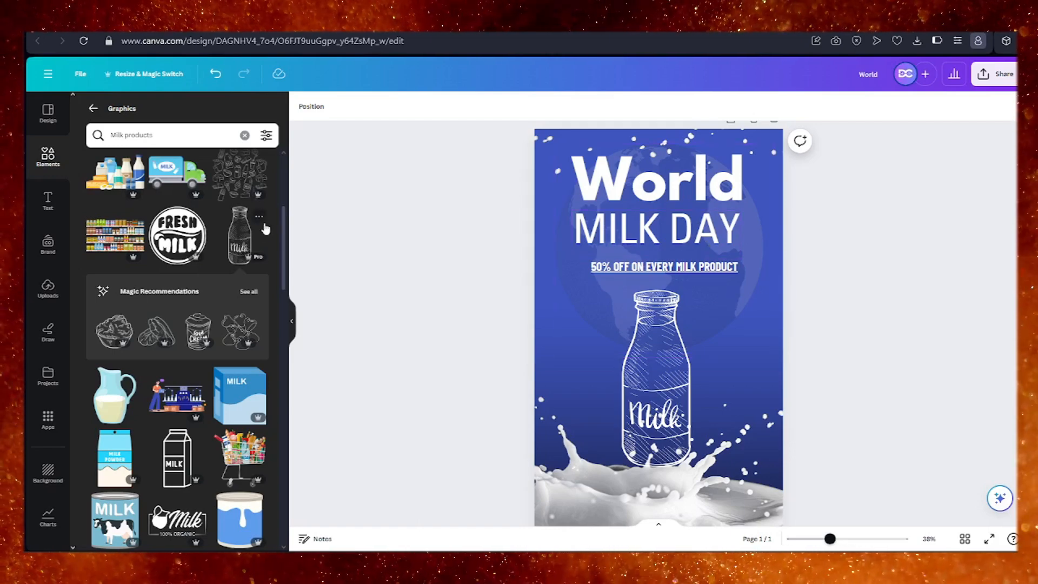
{"action": "left_click", "coordinate": [80, 75]}
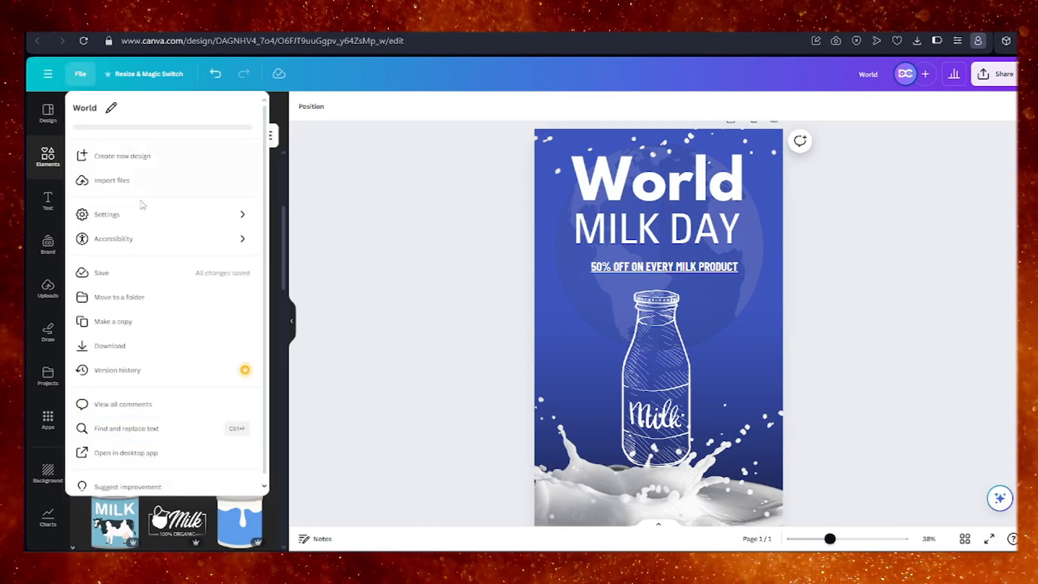
{"action": "left_click", "coordinate": [180, 282]}
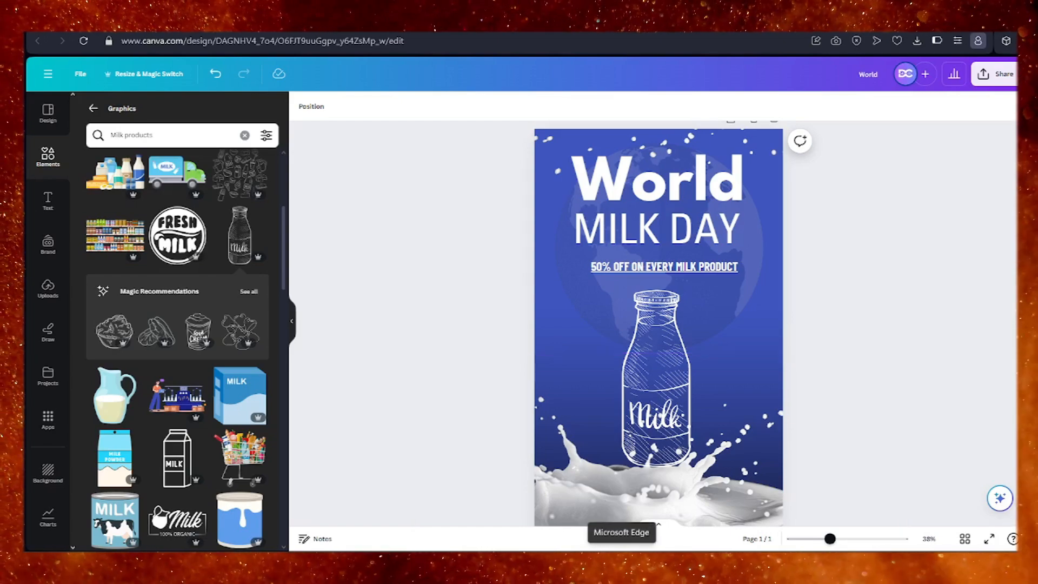
Download the World Milk Day design as a PNG at size 1 (1,080 × 1,920 px).
{"action": "left_click", "coordinate": [985, 79]}
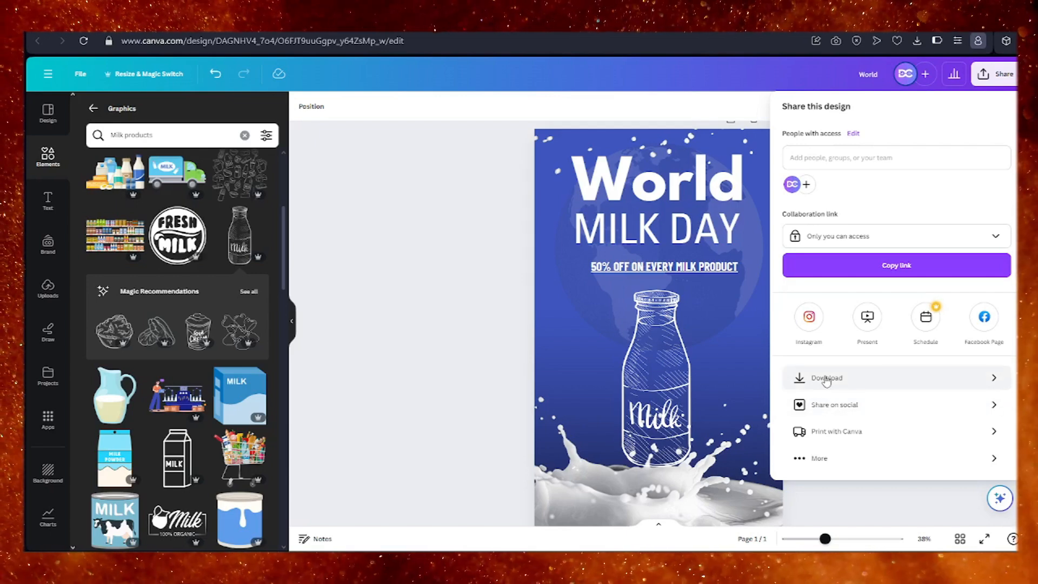
{"action": "left_click", "coordinate": [826, 379]}
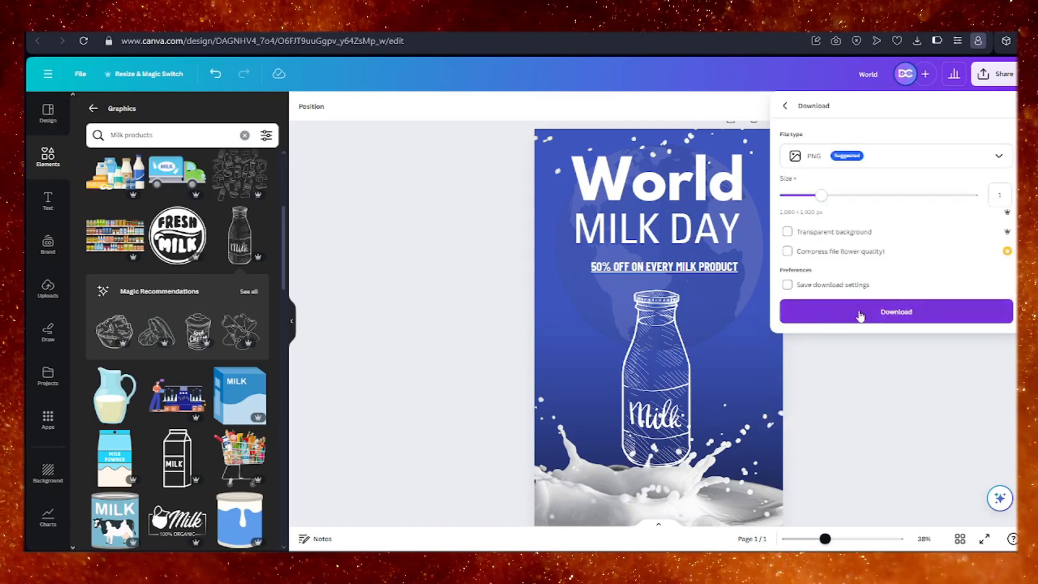
{"action": "left_click", "coordinate": [860, 315]}
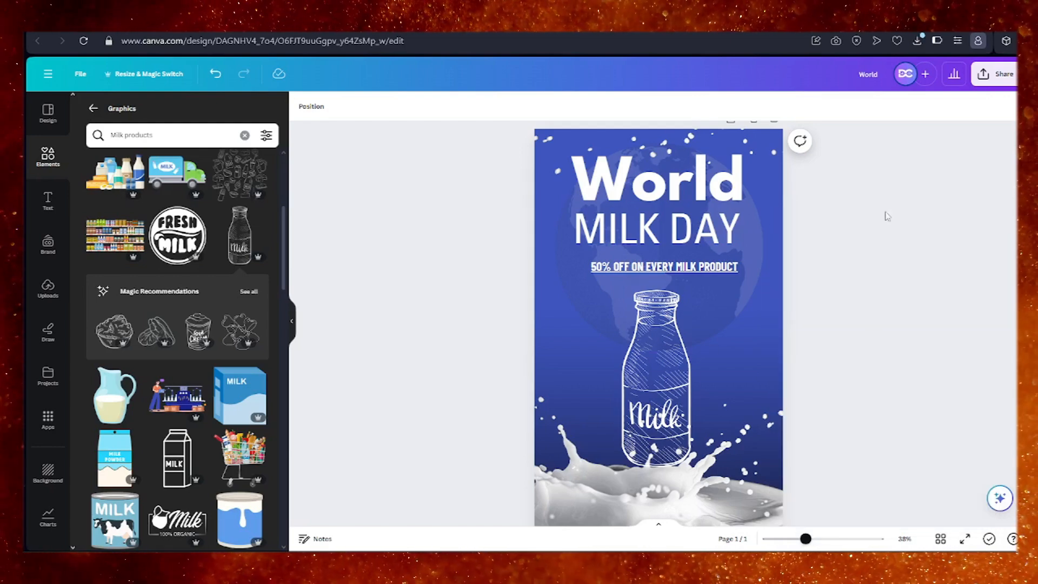
{"action": "left_click", "coordinate": [983, 82]}
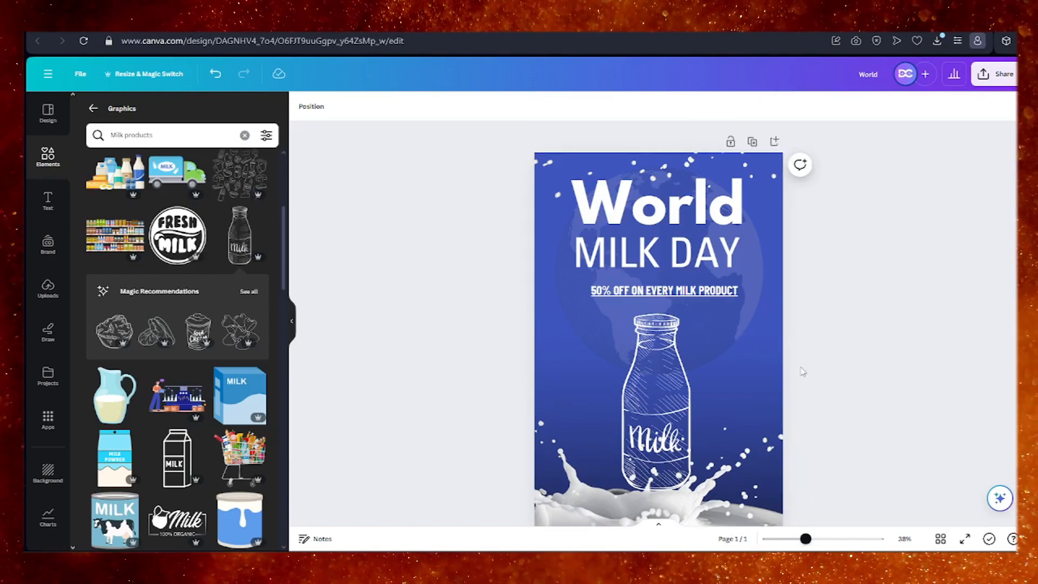
{"action": "scroll", "coordinate": [803, 371], "scroll_direction": "down", "scroll_amount": 3}
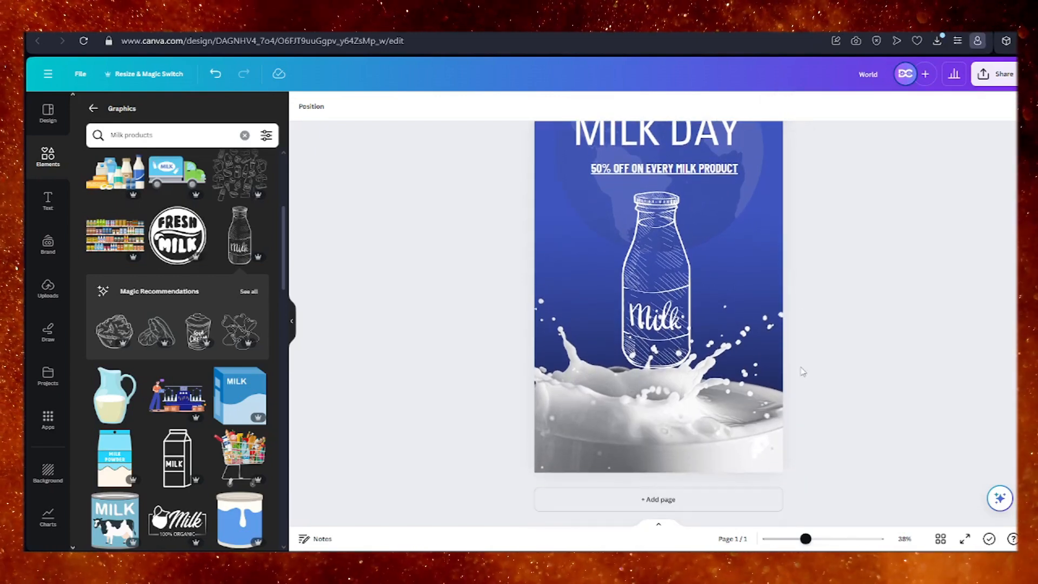
{"action": "scroll", "coordinate": [802, 372], "scroll_direction": "up", "scroll_amount": 3}
{"action": "scroll", "coordinate": [803, 372], "scroll_direction": "down", "scroll_amount": 3}
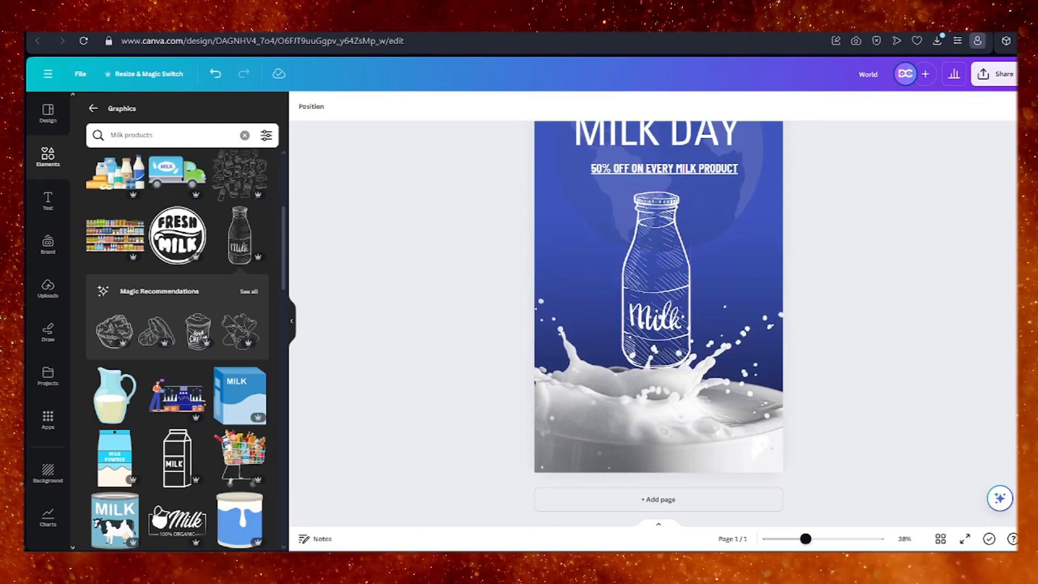
{"action": "scroll", "coordinate": [715, 299], "scroll_direction": "up", "scroll_amount": 3}
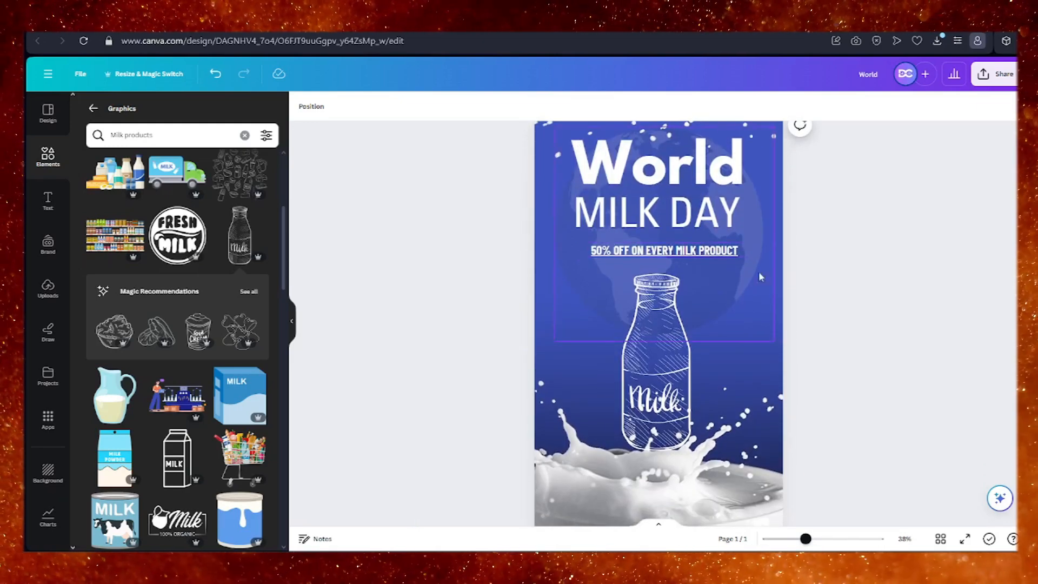
{"action": "scroll", "coordinate": [721, 311], "scroll_direction": "down", "scroll_amount": 3}
{"action": "scroll", "coordinate": [696, 293], "scroll_direction": "up", "scroll_amount": 4}
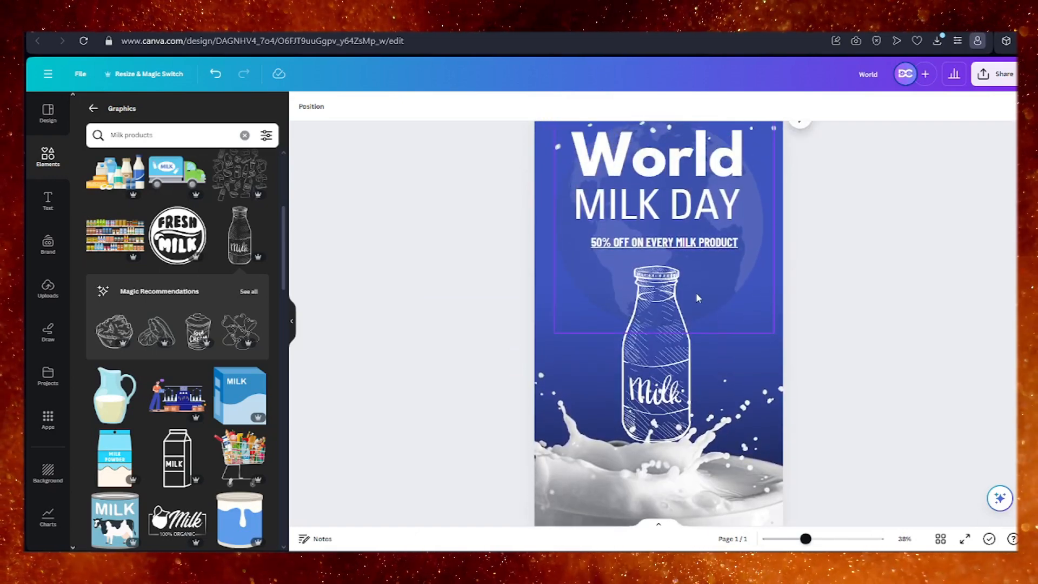
{"action": "scroll", "coordinate": [696, 293], "scroll_direction": "down", "scroll_amount": 3}
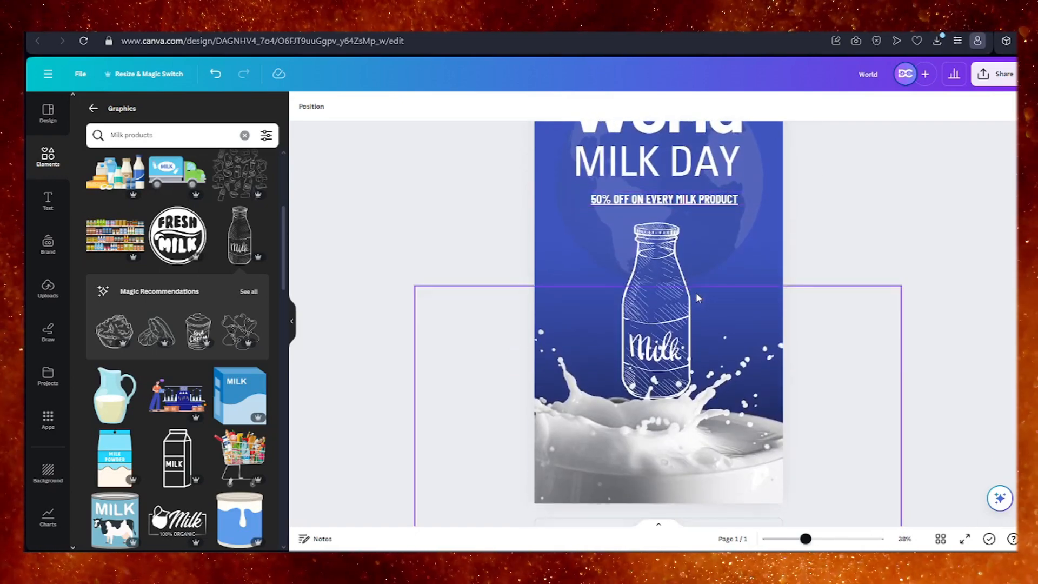
{"action": "scroll", "coordinate": [696, 293], "scroll_direction": "up", "scroll_amount": 3}
{"action": "scroll", "coordinate": [696, 293], "scroll_direction": "down", "scroll_amount": 1}
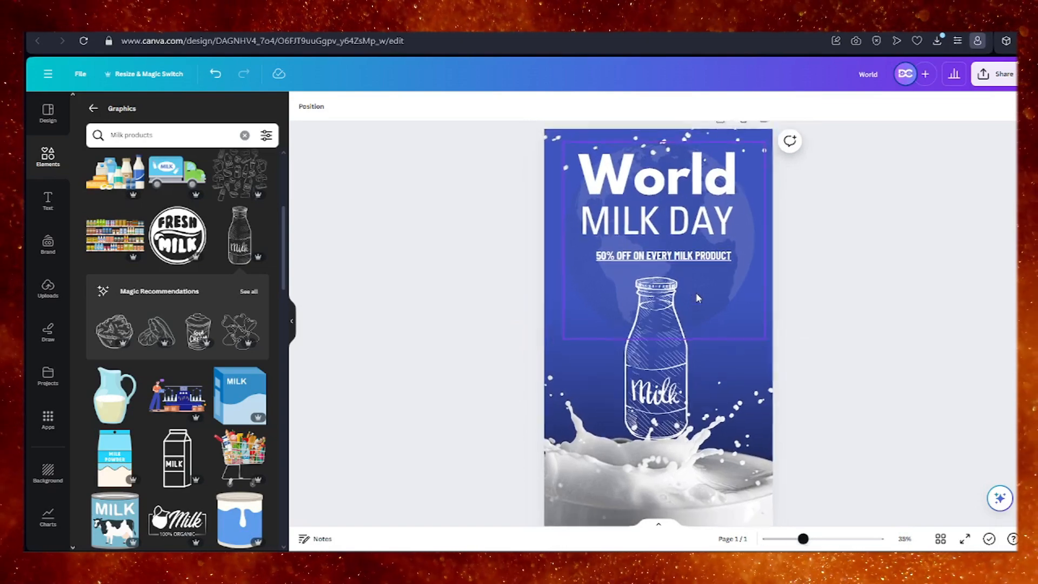
{"action": "scroll", "coordinate": [696, 293], "scroll_direction": "down", "scroll_amount": 2}
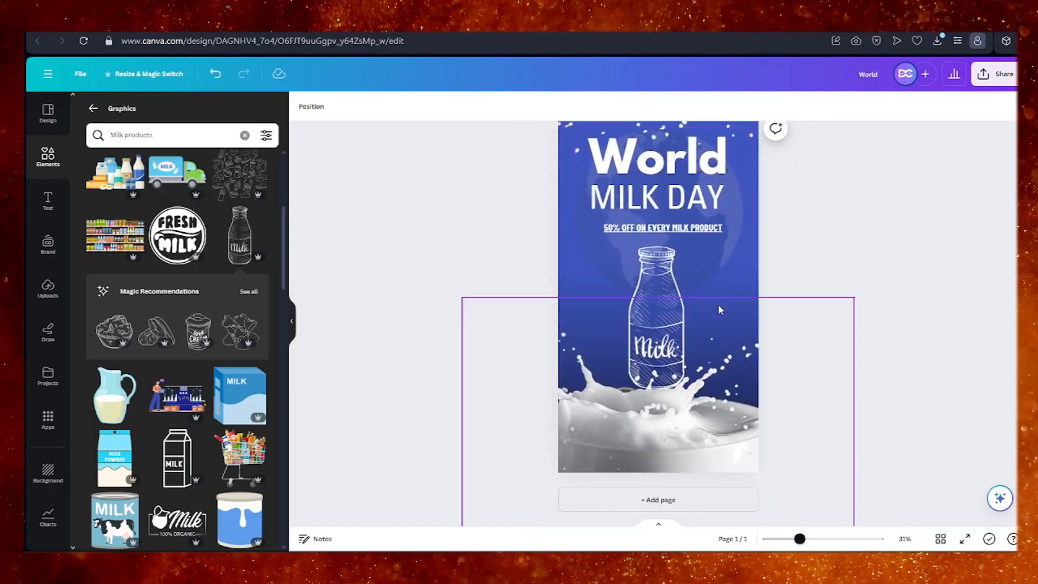
{"action": "scroll", "coordinate": [712, 312], "scroll_direction": "up", "scroll_amount": 1}
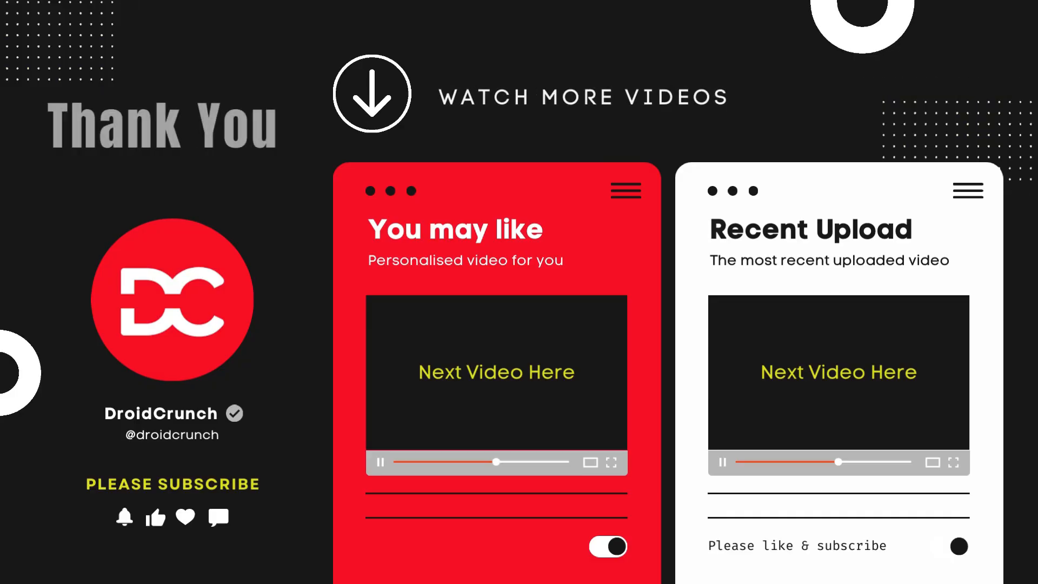